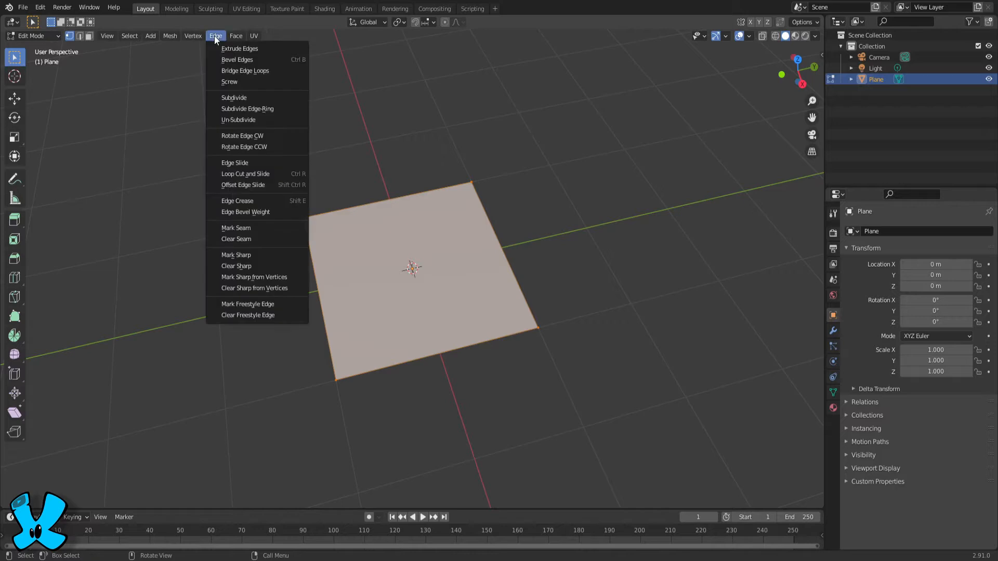
# - Subdivide the plane three times into an 8 by 8 grid and return to Object Mode
pyautogui.click(233, 97)
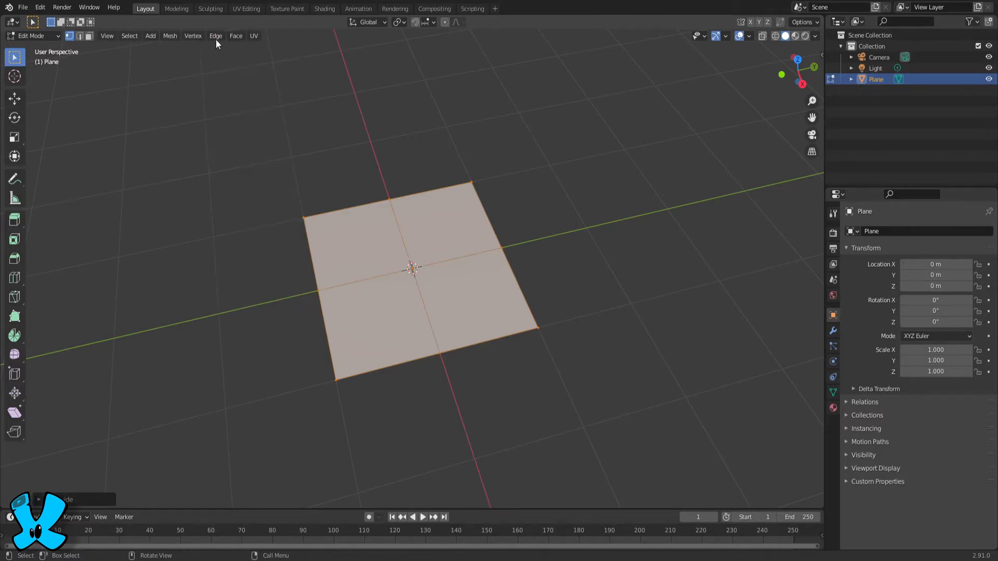
pyautogui.click(216, 36)
pyautogui.click(232, 96)
pyautogui.click(213, 38)
pyautogui.click(233, 98)
pyautogui.moveTo(611, 218); pyautogui.dragTo(626, 283, button='middle')
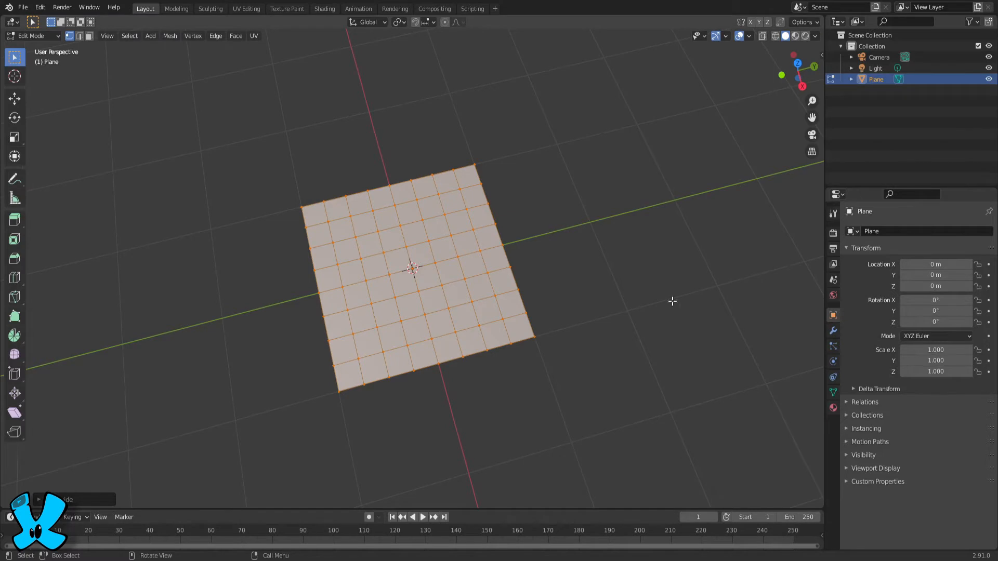
pyautogui.press('Tab')
# - Add a mesh circle at the centre of the plane
pyautogui.moveTo(618, 301); pyautogui.dragTo(572, 291, button='middle')
pyautogui.hotkey('shift', 'a')
pyautogui.moveTo(572, 291)
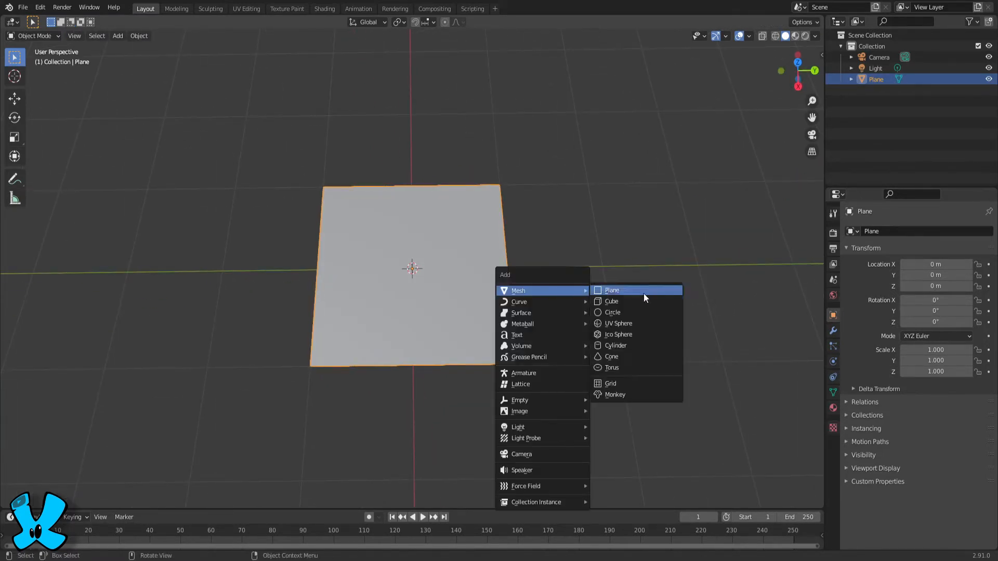
pyautogui.click(641, 312)
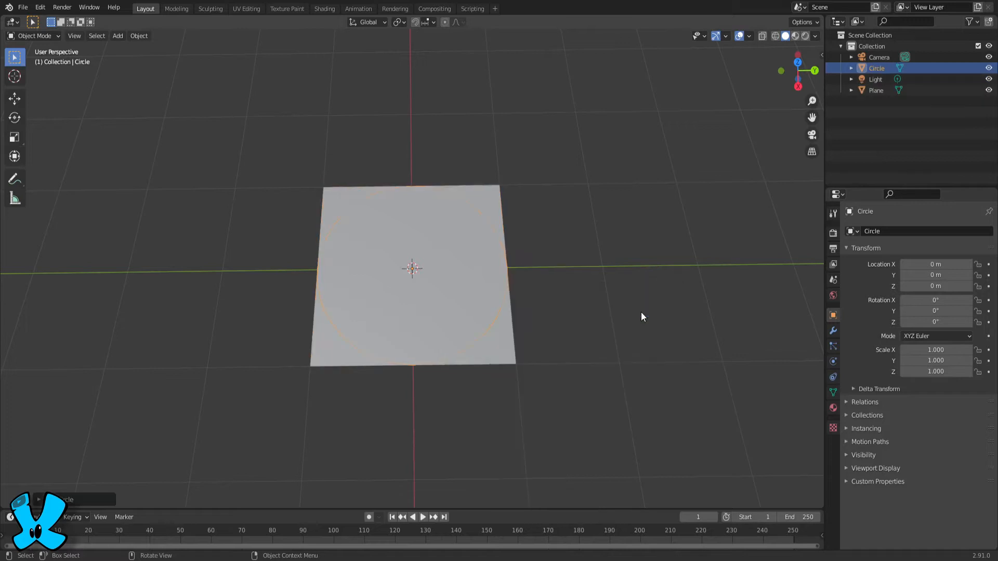
# - Set the new circle's radius to 0.999 m and its vertex count to 27, leaving it deselected
pyautogui.click(40, 500)
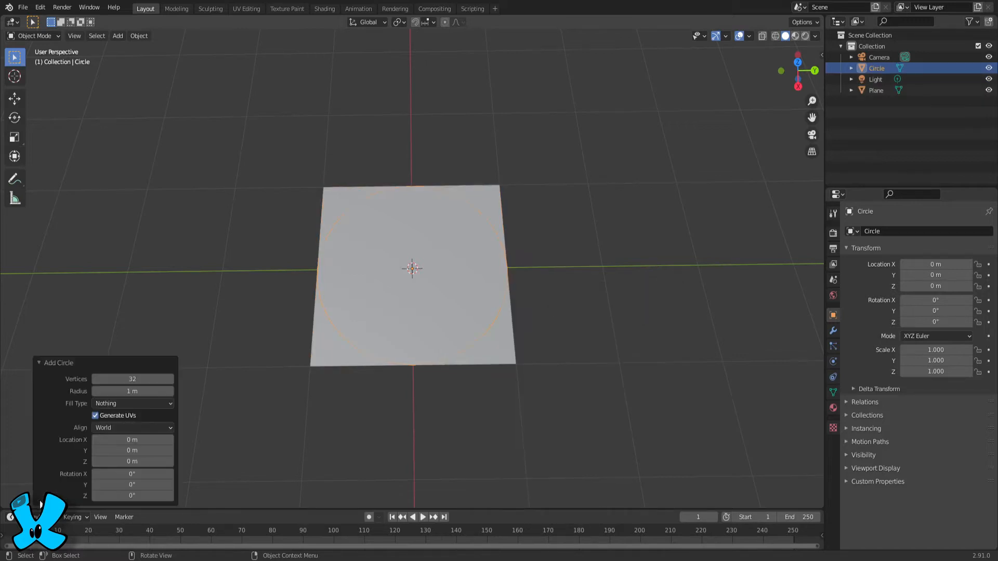
pyautogui.click(134, 391)
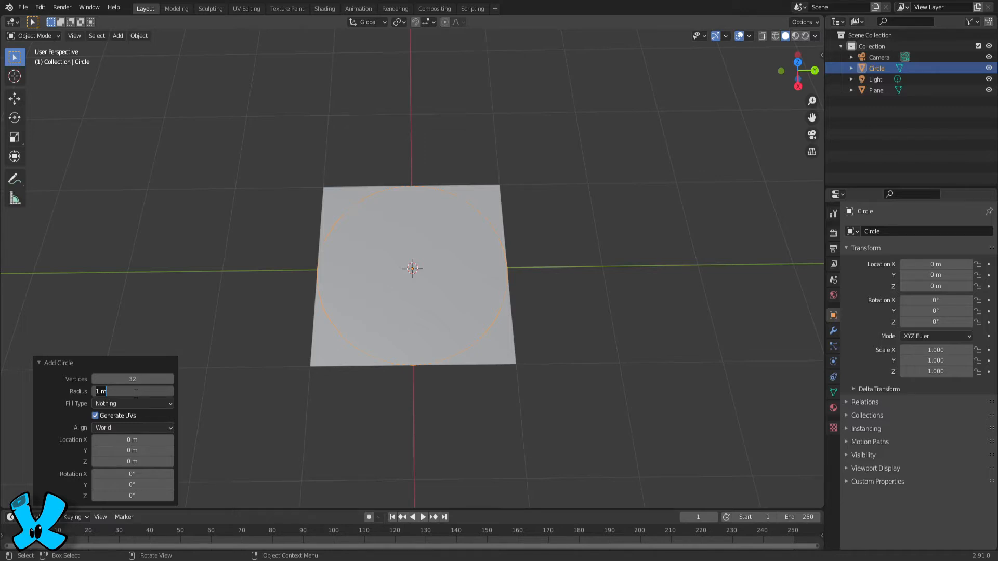
pyautogui.press('BackSpace')
pyautogui.write('.999')
pyautogui.press('Return')
pyautogui.click(137, 380)
pyautogui.write('27')
pyautogui.press('Return')
pyautogui.click(548, 282)
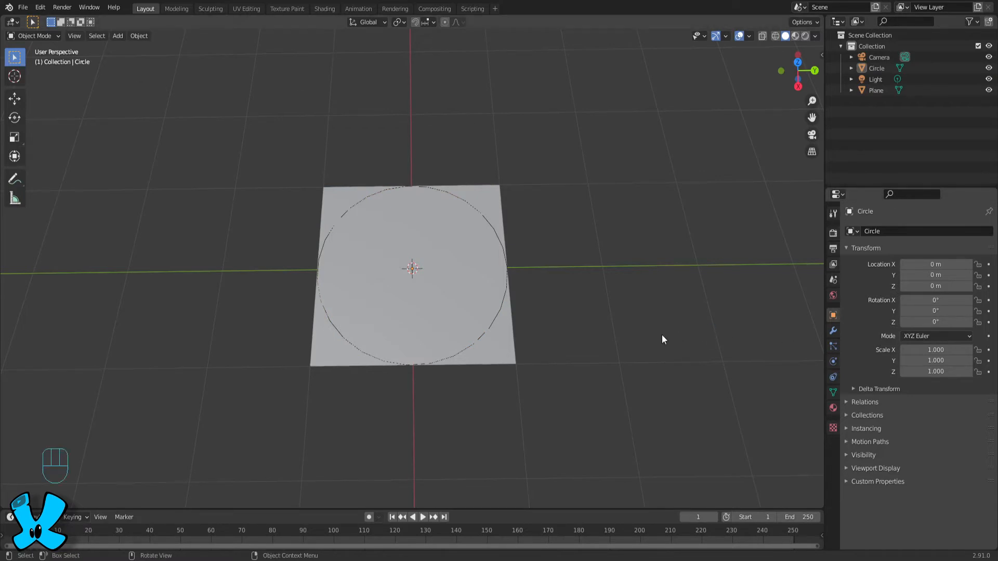
# - Move the circle straight down along Z to about 0.066 m below the plane
pyautogui.press('KP_1')
pyautogui.click(876, 68)
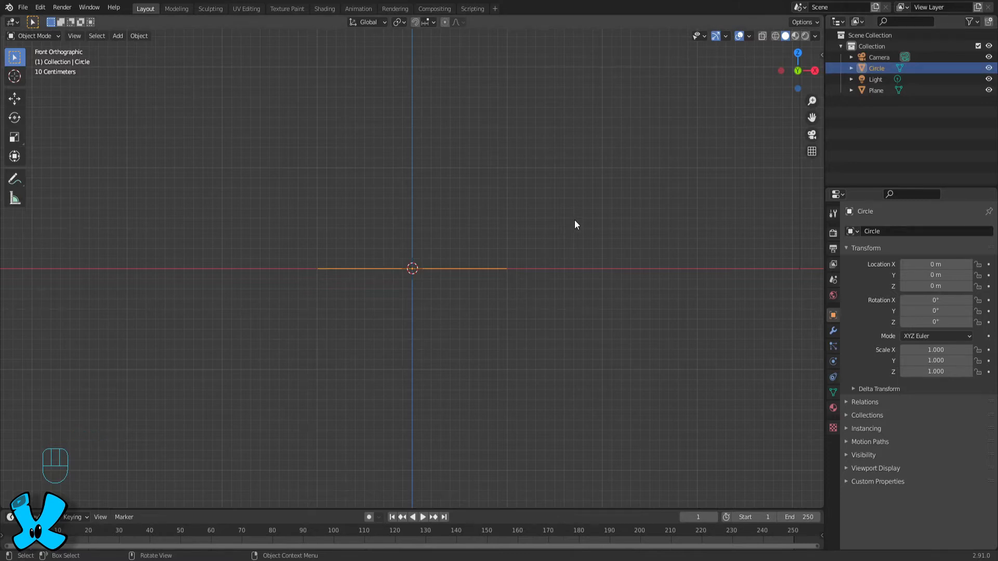
pyautogui.press('g')
pyautogui.press('z')
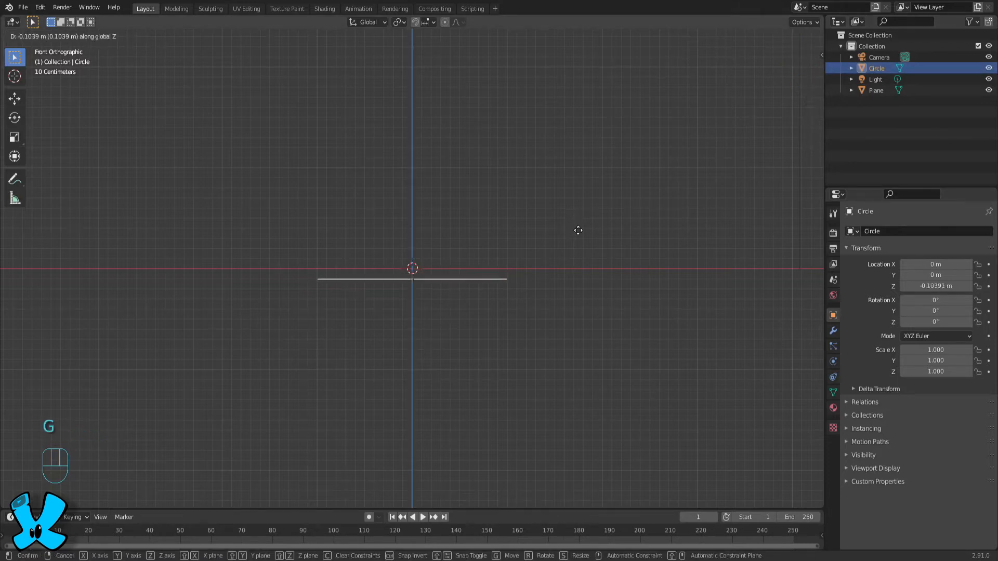
pyautogui.click(579, 226)
# - Extrude all of the circle's edges about 0.1 m up along Z through the plane and return to Object Mode
pyautogui.moveTo(595, 298); pyautogui.dragTo(573, 341, button='middle')
pyautogui.press('Tab')
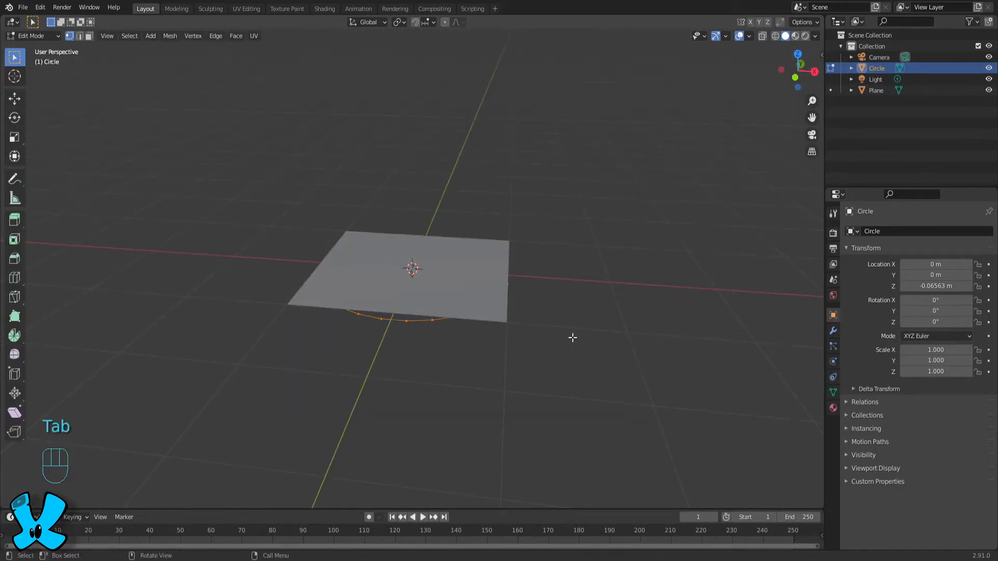
pyautogui.press('2')
pyautogui.press('a')
pyautogui.press('e')
pyautogui.press('z')
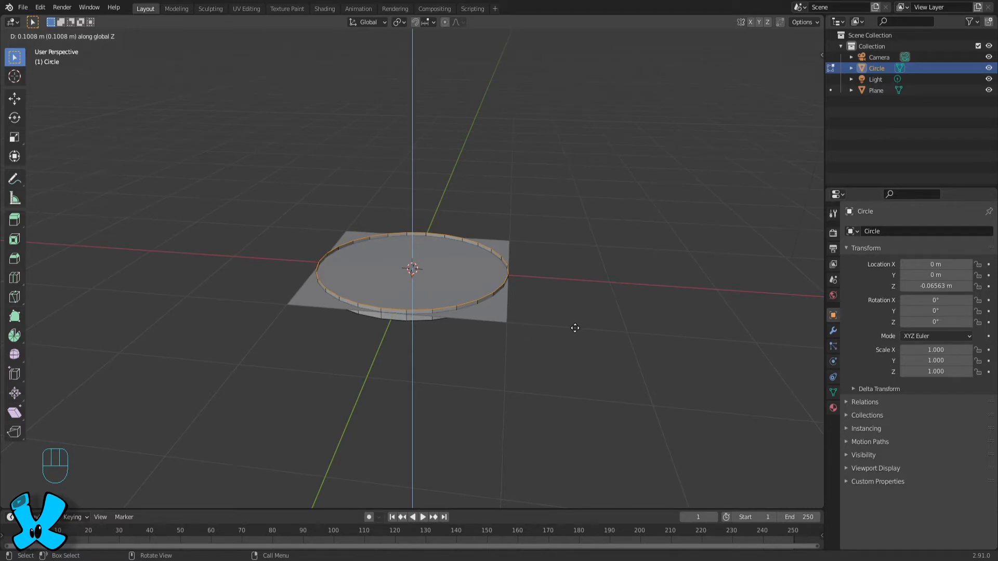
pyautogui.click(575, 328)
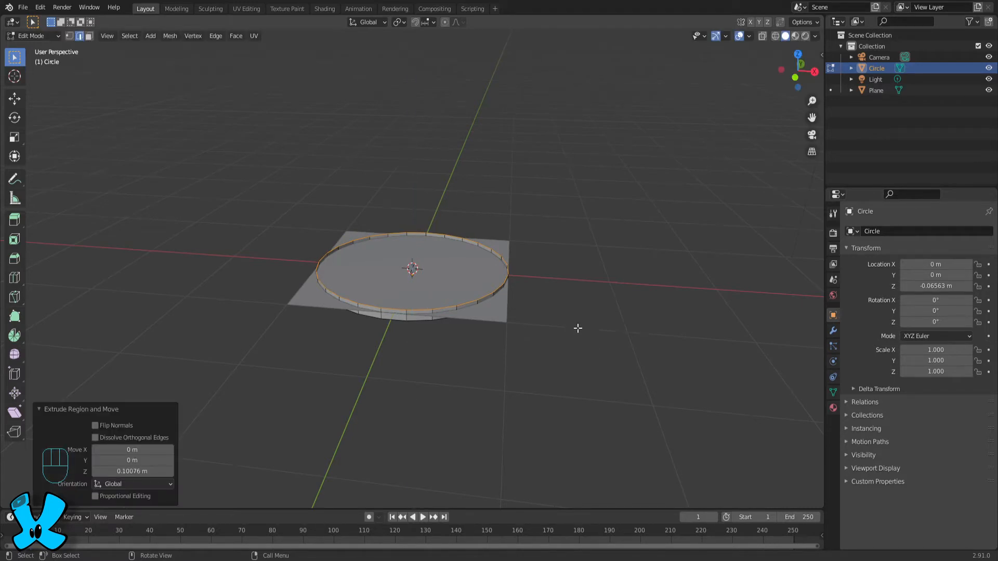
pyautogui.click(729, 399)
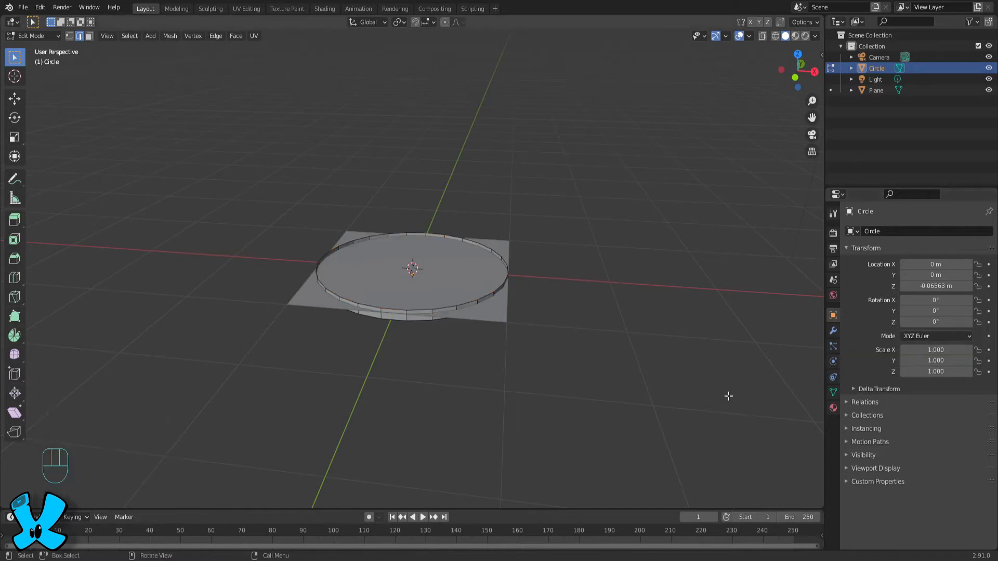
pyautogui.press('Tab')
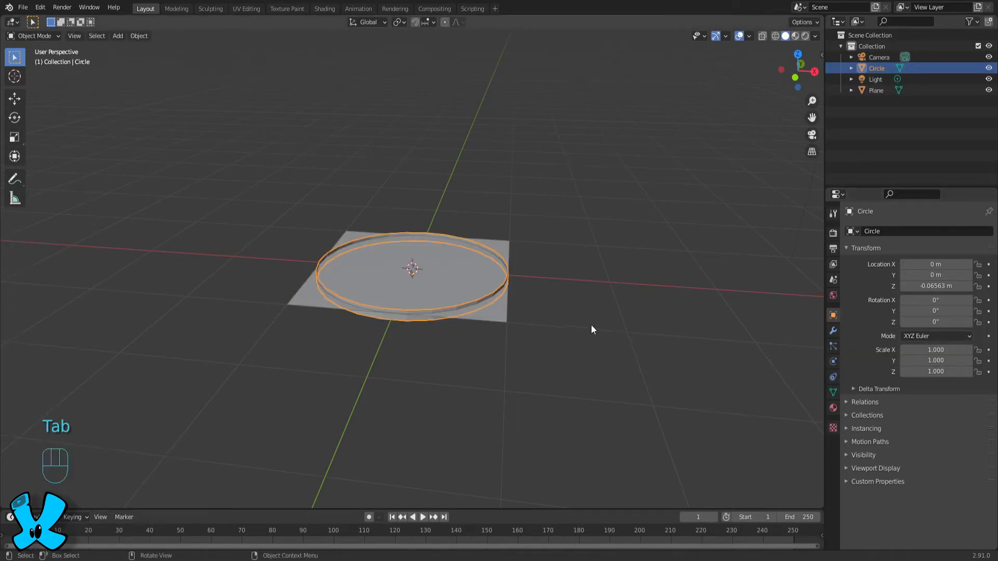
# - Add a Boolean modifier to the plane with the Circle as its operand object
pyautogui.click(499, 315)
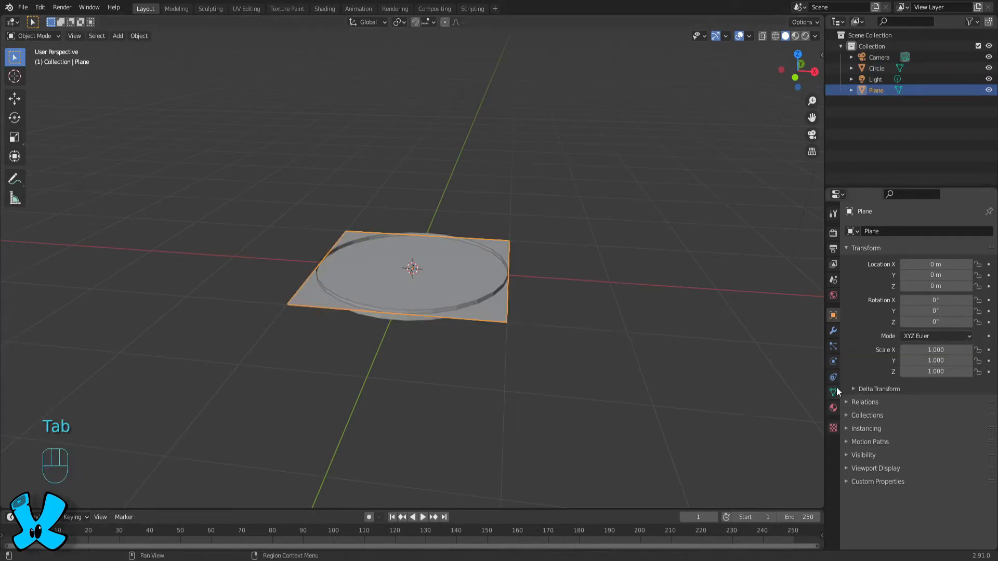
pyautogui.click(833, 332)
pyautogui.click(906, 234)
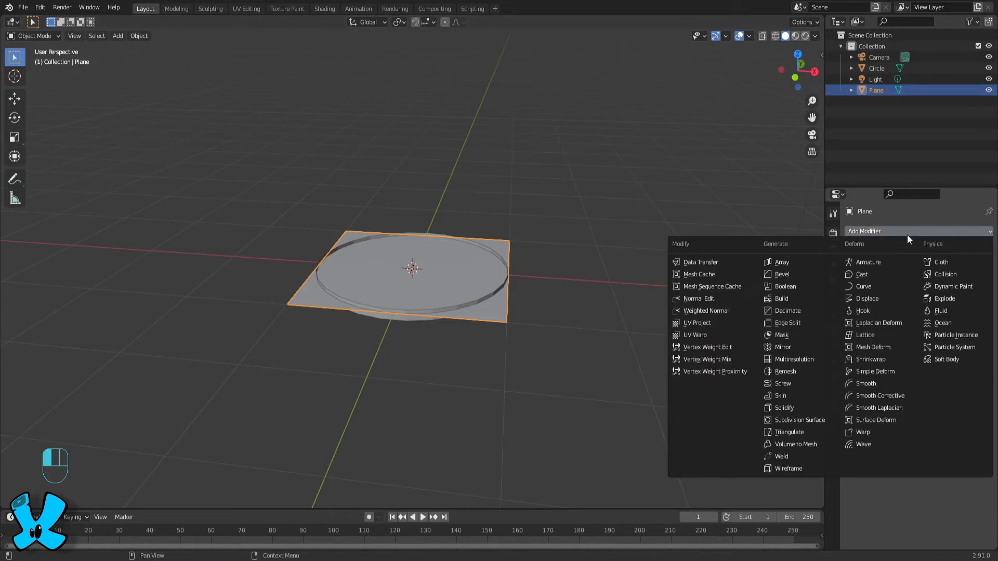
pyautogui.click(777, 287)
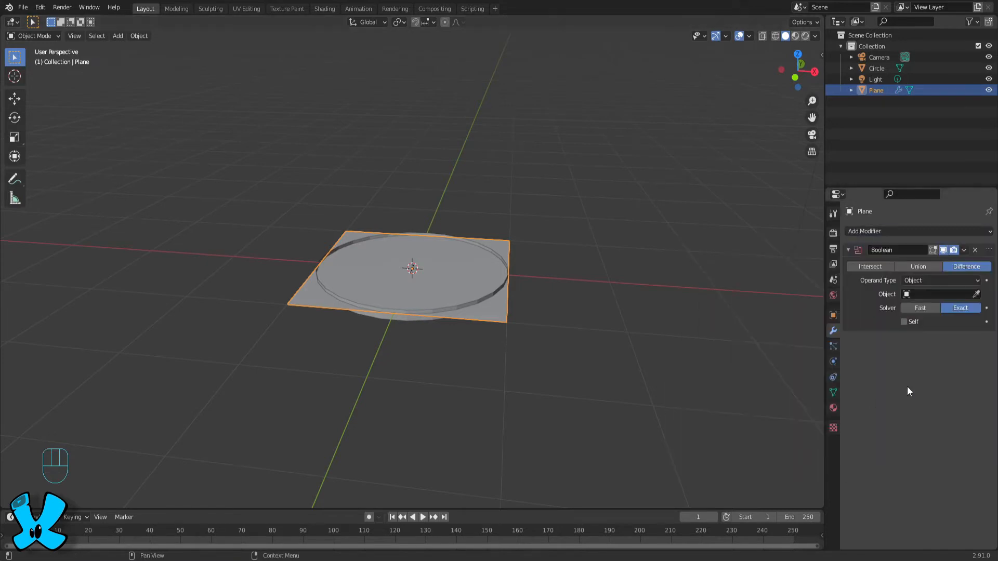
pyautogui.click(908, 298)
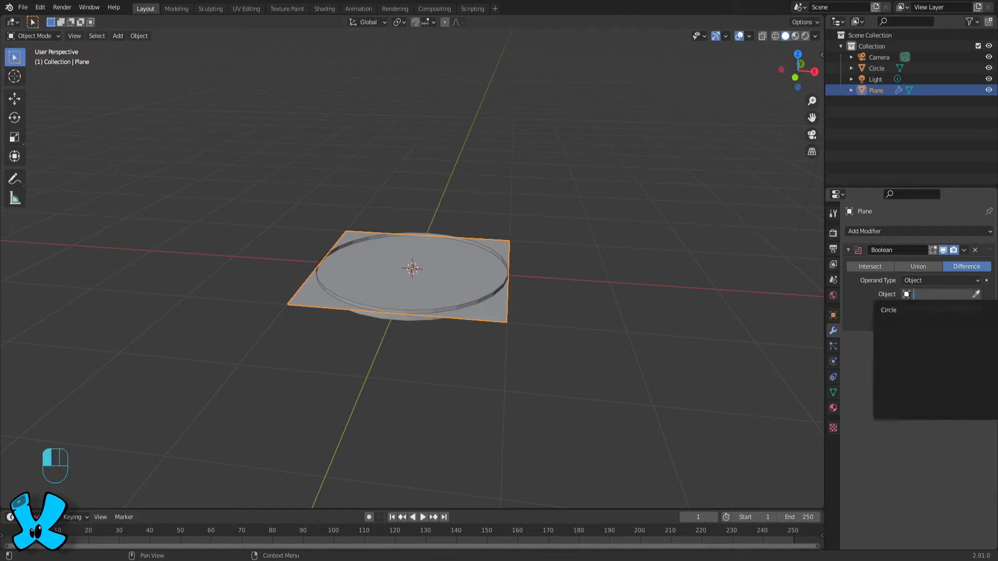
pyautogui.click(893, 311)
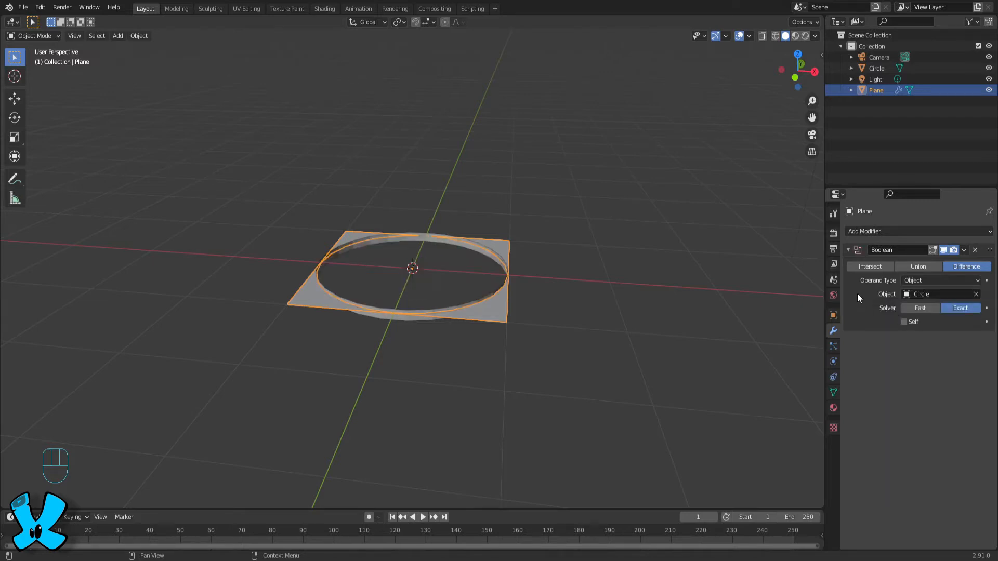
# - Switch the plane's Boolean operation to Intersect and apply the modifier
pyautogui.click(872, 267)
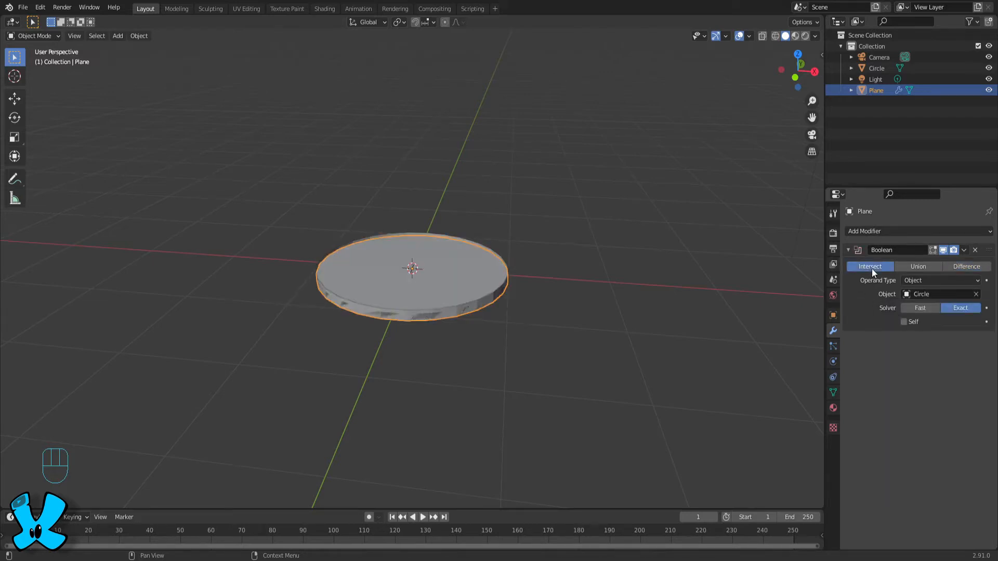
pyautogui.click(963, 251)
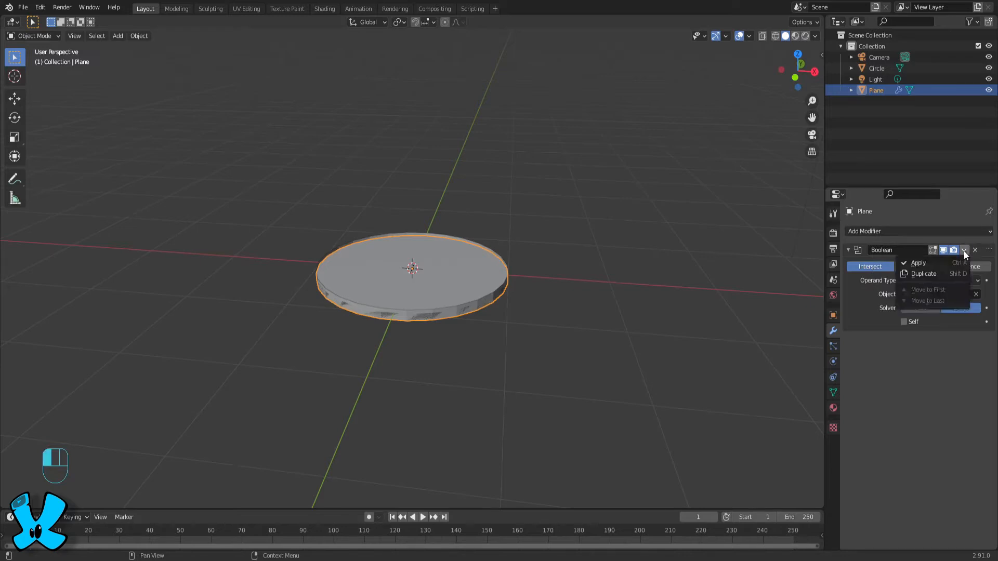
pyautogui.click(933, 261)
# - Delete the Circle object from the scene
pyautogui.moveTo(606, 287); pyautogui.dragTo(564, 335, button='middle')
pyautogui.click(865, 68)
pyautogui.rightClick(874, 68)
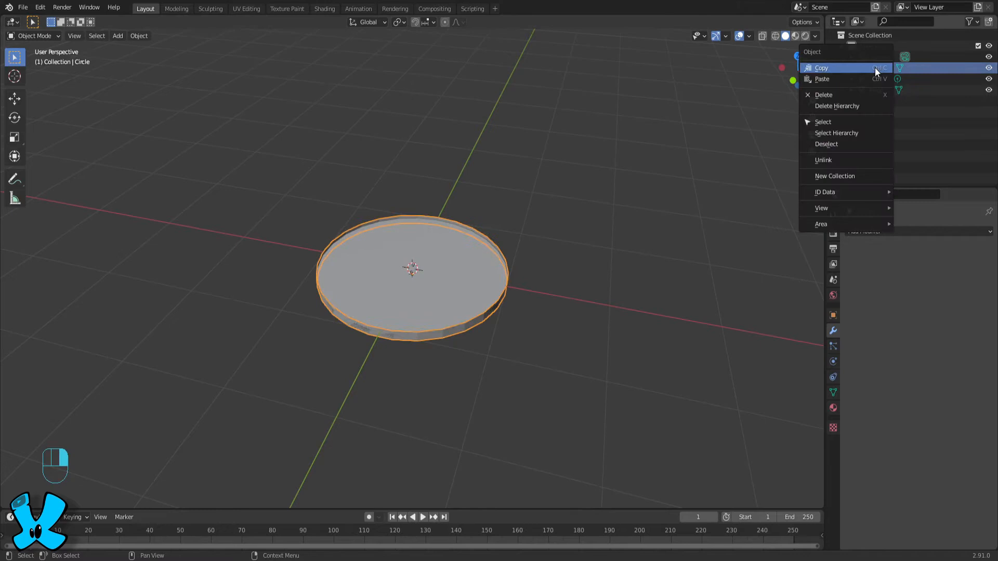
pyautogui.click(852, 94)
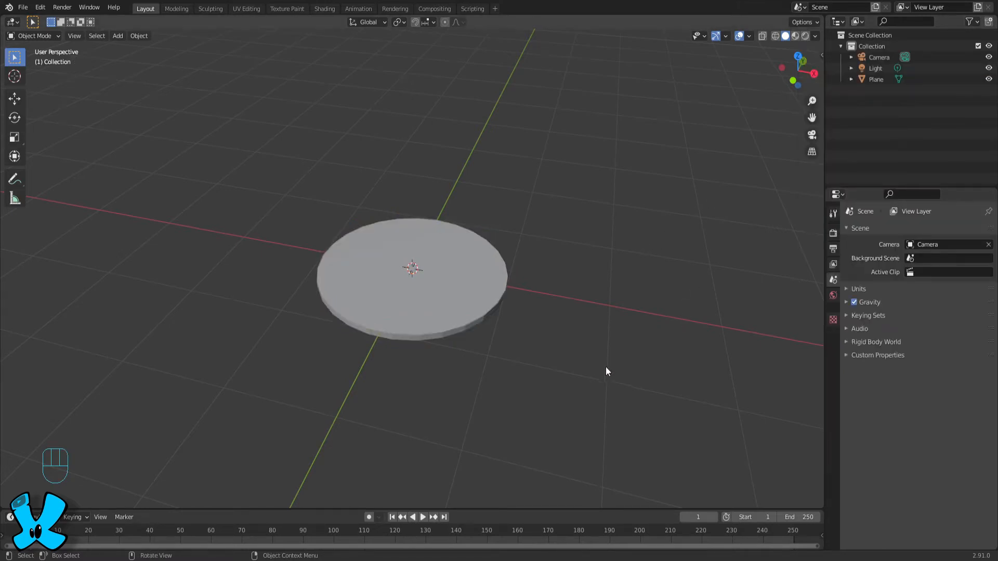
# - Select the disc-shaped plane and enter Edit Mode to check its grid topology
pyautogui.moveTo(591, 373); pyautogui.dragTo(594, 338, button='middle')
pyautogui.press('Tab')
pyautogui.click(487, 279)
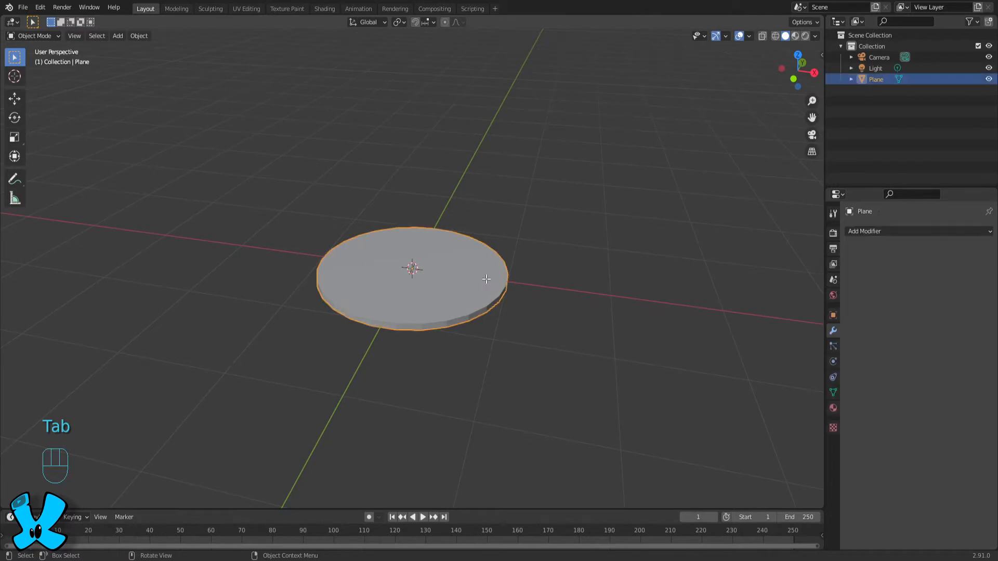
pyautogui.press('Tab')
pyautogui.moveTo(567, 326)
pyautogui.mouseDown(button='middle')
pyautogui.moveTo(547, 227)
pyautogui.moveTo(553, 331)
pyautogui.mouseUp(button='middle')
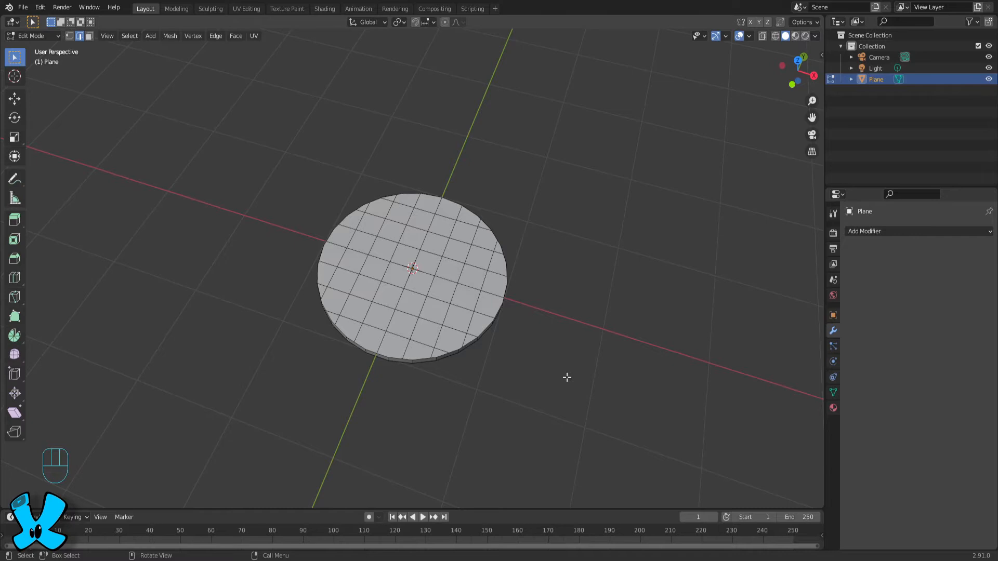
pyautogui.scroll(1, 566, 377)
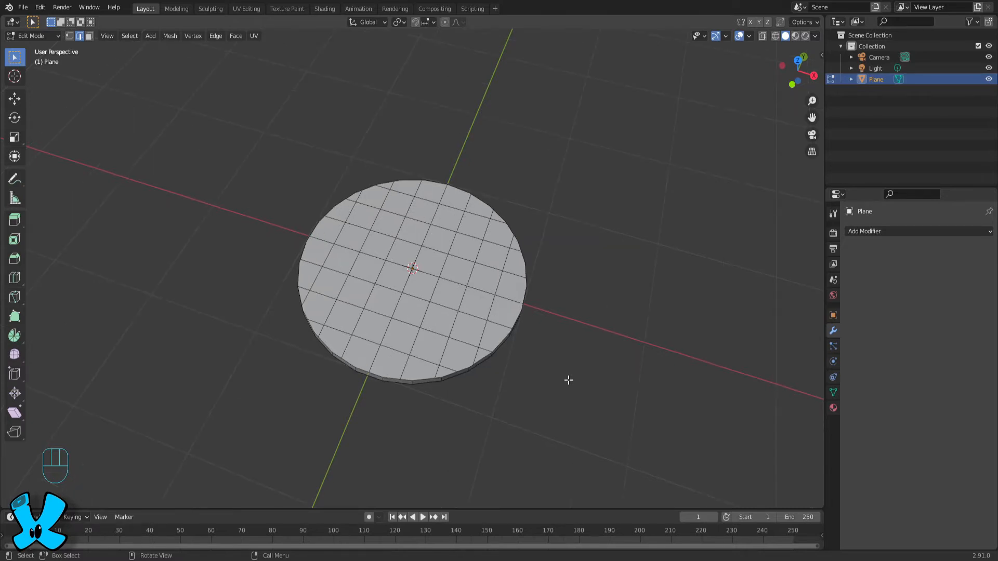
pyautogui.moveTo(568, 380); pyautogui.dragTo(547, 307, button='middle')
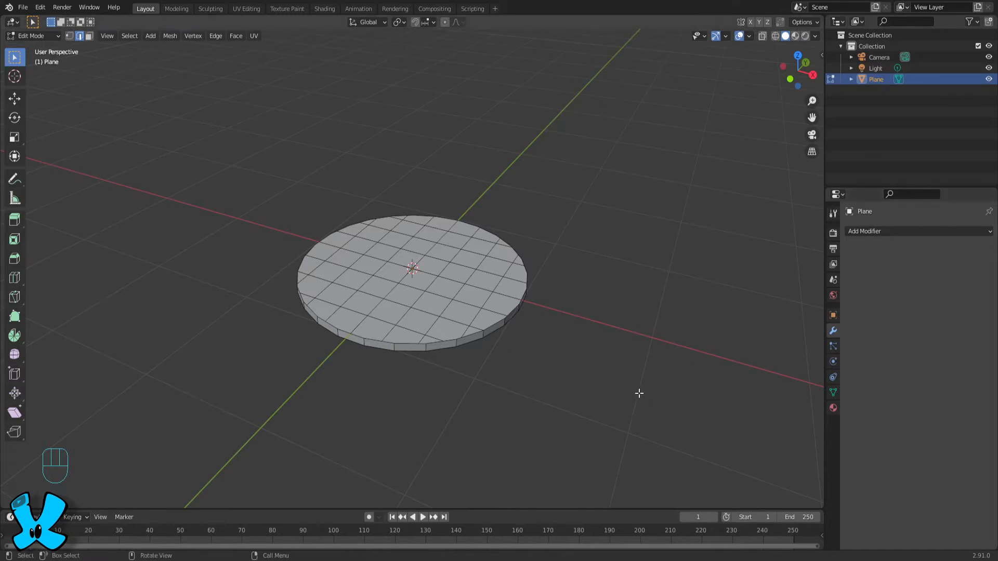
# - With X-ray on in front view, select the lower row of vertices of the disc and delete them
pyautogui.press('KP_1')
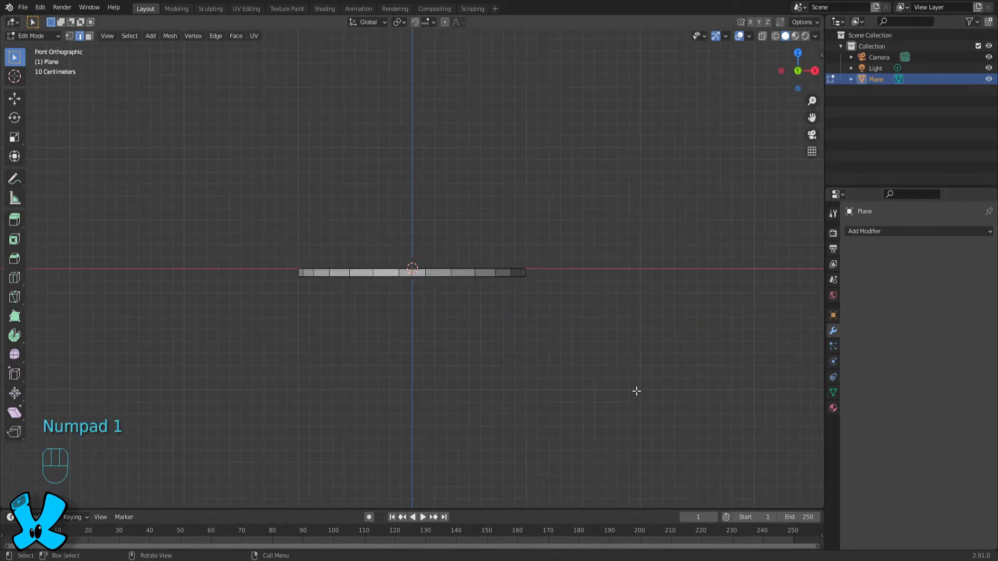
pyautogui.hotkey('alt', 'z')
pyautogui.press('1')
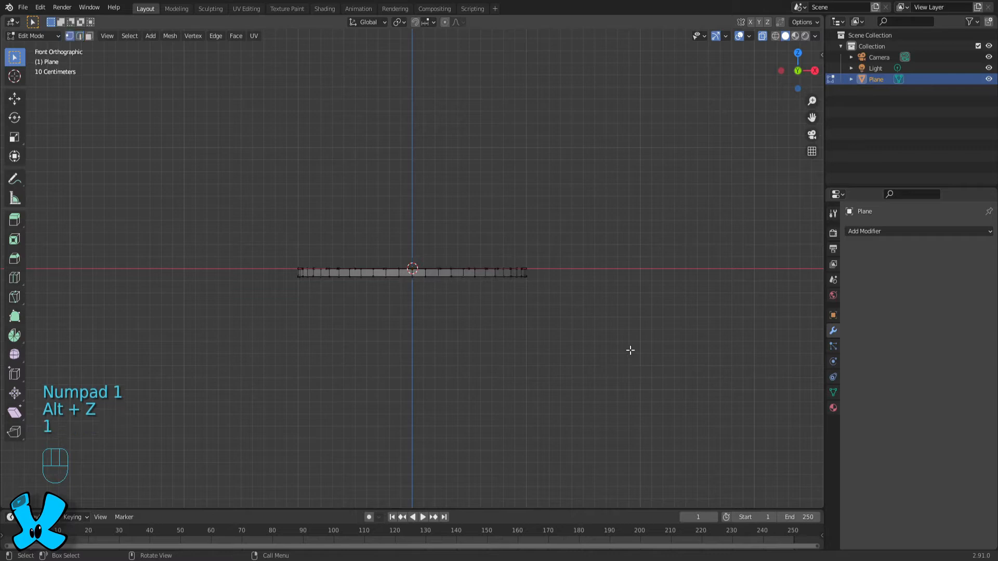
pyautogui.moveTo(620, 351); pyautogui.dragTo(263, 274)
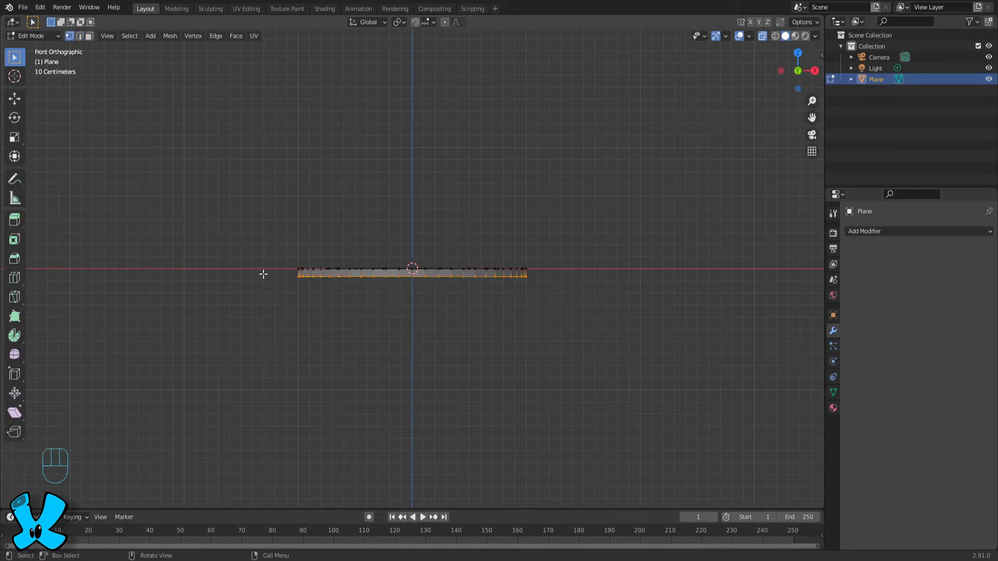
pyautogui.press('x')
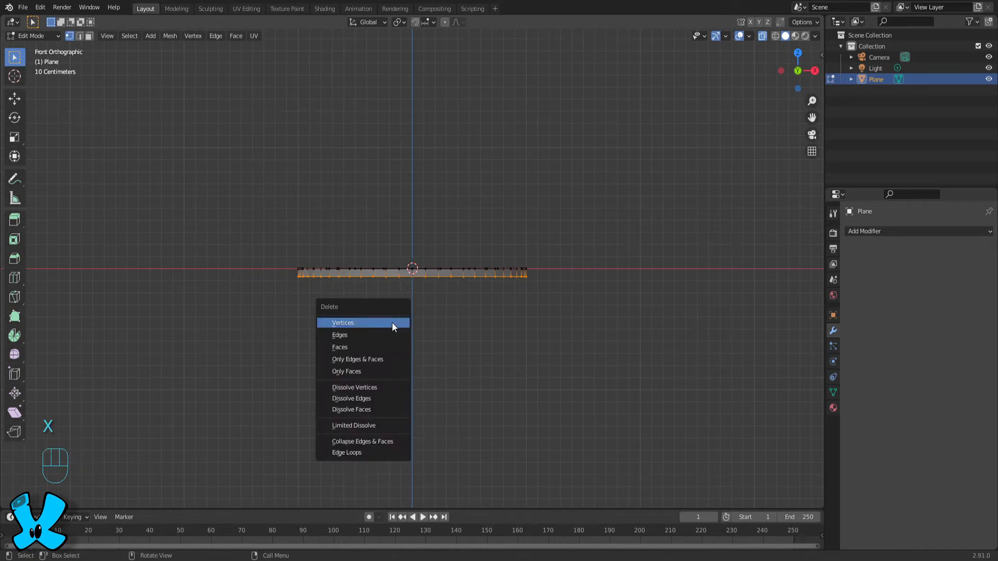
pyautogui.click(391, 322)
pyautogui.moveTo(573, 253); pyautogui.dragTo(541, 314, button='middle')
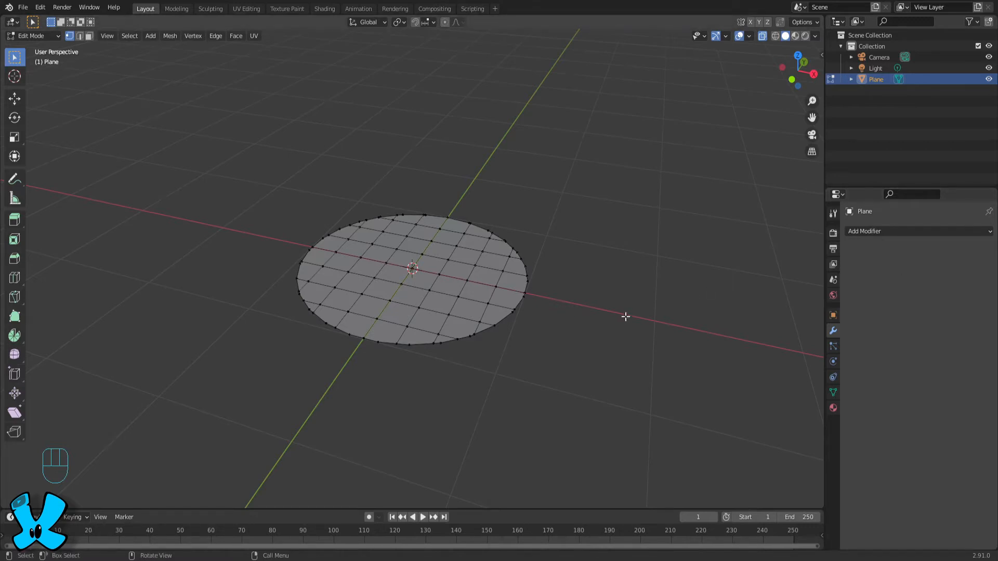
# - In top view, select the extra boundary vertices around the disc's rim that lie off the grid lines and dissolve them
pyautogui.press('KP_7')
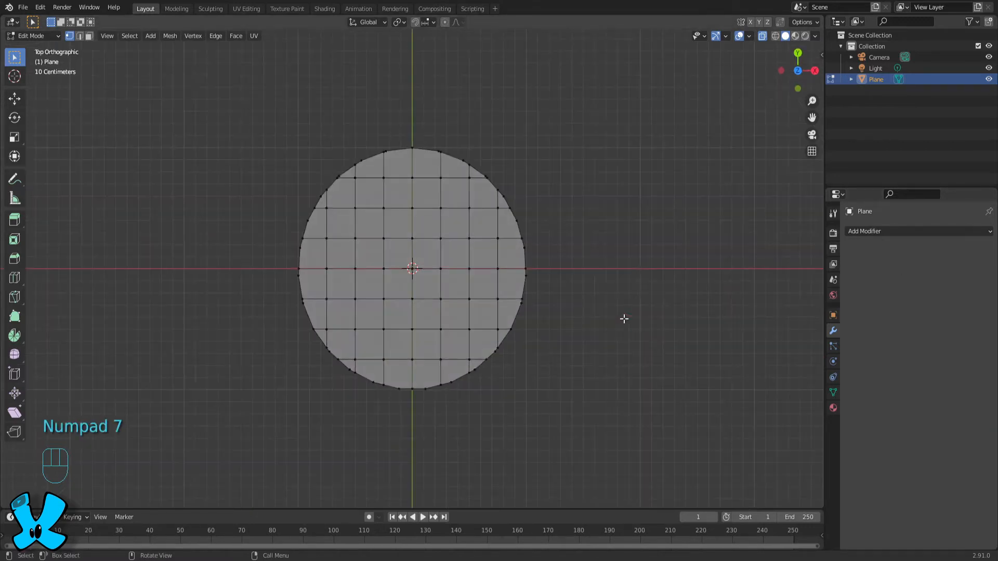
pyautogui.scroll(2, 606, 329)
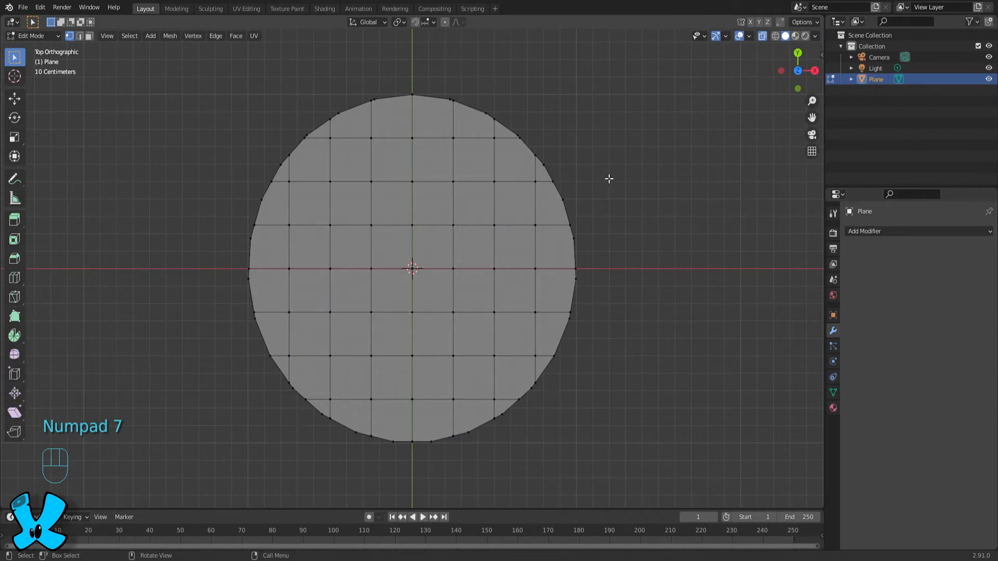
pyautogui.scroll(1, 633, 176)
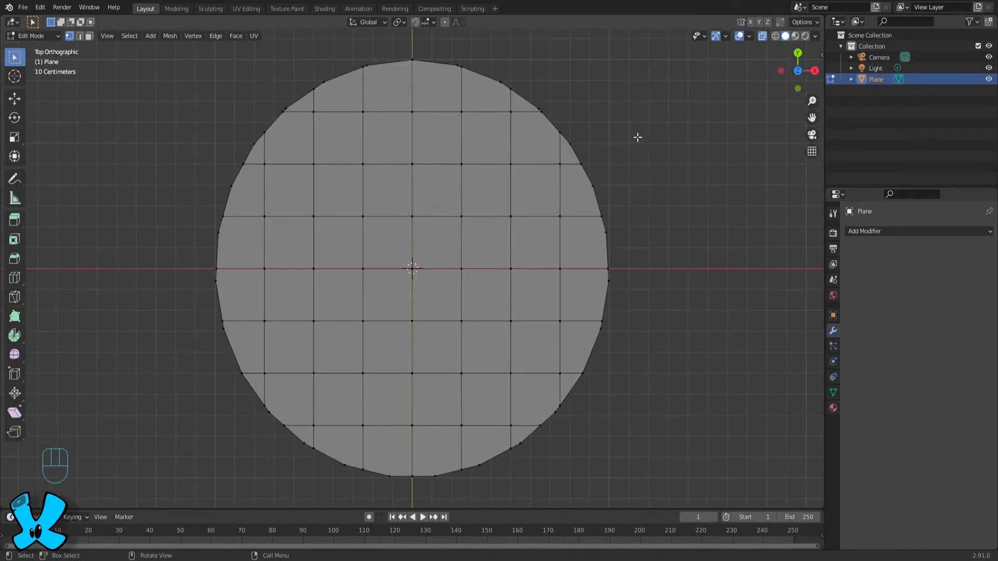
pyautogui.click(499, 83)
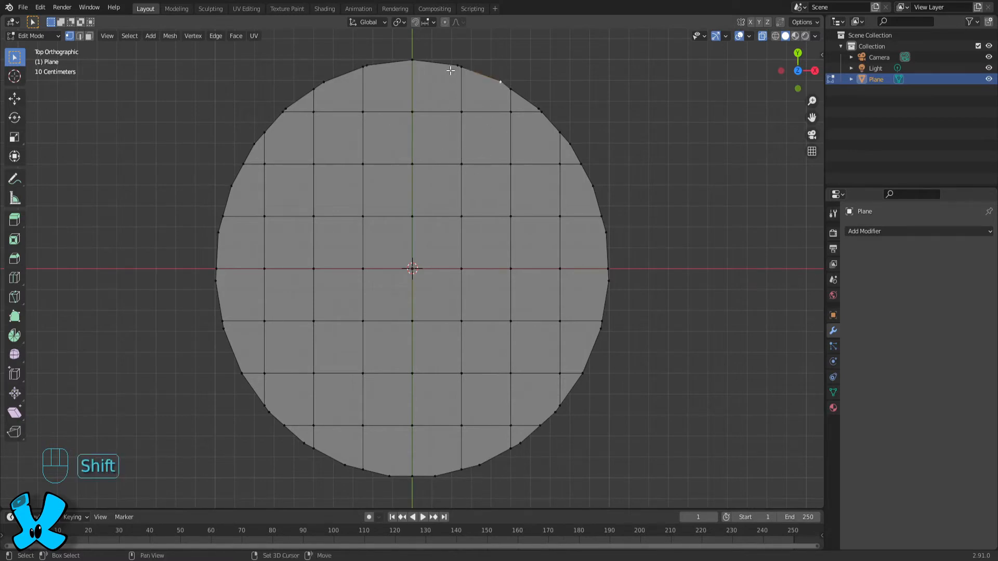
pyautogui.keyDown('shift'); pyautogui.click(454, 64); pyautogui.keyUp('shift')
pyautogui.keyDown('shift'); pyautogui.click(367, 67); pyautogui.keyUp('shift')
pyautogui.keyDown('shift'); pyautogui.click(324, 83); pyautogui.keyUp('shift')
pyautogui.keyDown('shift'); pyautogui.click(286, 108); pyautogui.keyUp('shift')
pyautogui.keyDown('shift'); pyautogui.click(254, 145); pyautogui.keyUp('shift')
pyautogui.keyDown('shift'); pyautogui.click(231, 187); pyautogui.keyUp('shift')
pyautogui.keyDown('shift'); pyautogui.click(219, 233); pyautogui.keyUp('shift')
pyautogui.keyDown('shift'); pyautogui.click(216, 282); pyautogui.keyUp('shift')
pyautogui.keyDown('shift'); pyautogui.click(223, 329); pyautogui.keyUp('shift')
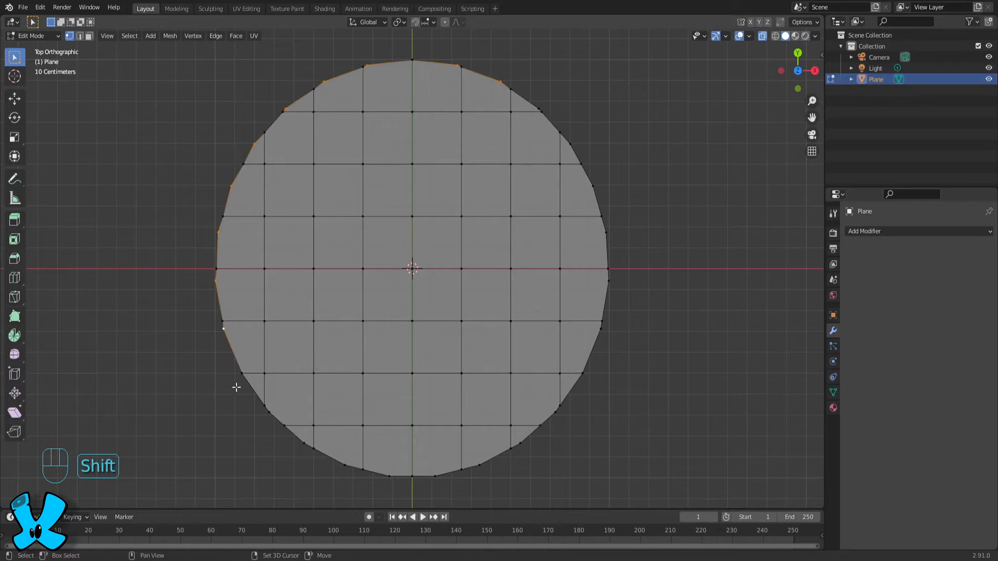
pyautogui.keyDown('shift'); pyautogui.click(269, 413); pyautogui.keyUp('shift')
pyautogui.keyDown('shift'); pyautogui.click(304, 444); pyautogui.keyUp('shift')
pyautogui.keyDown('shift'); pyautogui.click(344, 465); pyautogui.keyUp('shift')
pyautogui.keyDown('shift'); pyautogui.click(389, 476); pyautogui.keyUp('shift')
pyautogui.keyDown('shift'); pyautogui.click(435, 476); pyautogui.keyUp('shift')
pyautogui.keyDown('shift'); pyautogui.click(479, 466); pyautogui.keyUp('shift')
pyautogui.keyDown('shift'); pyautogui.click(521, 443); pyautogui.keyUp('shift')
pyautogui.keyDown('shift'); pyautogui.click(555, 412); pyautogui.keyUp('shift')
pyautogui.keyDown('shift'); pyautogui.click(602, 328); pyautogui.keyUp('shift')
pyautogui.keyDown('shift'); pyautogui.click(609, 281); pyautogui.keyUp('shift')
pyautogui.keyDown('shift'); pyautogui.click(605, 232); pyautogui.keyUp('shift')
pyautogui.keyDown('shift'); pyautogui.click(593, 185); pyautogui.keyUp('shift')
pyautogui.keyDown('shift'); pyautogui.click(570, 143); pyautogui.keyUp('shift')
pyautogui.keyDown('shift'); pyautogui.click(538, 109); pyautogui.keyUp('shift')
pyautogui.moveTo(696, 325); pyautogui.dragTo(619, 305, button='middle')
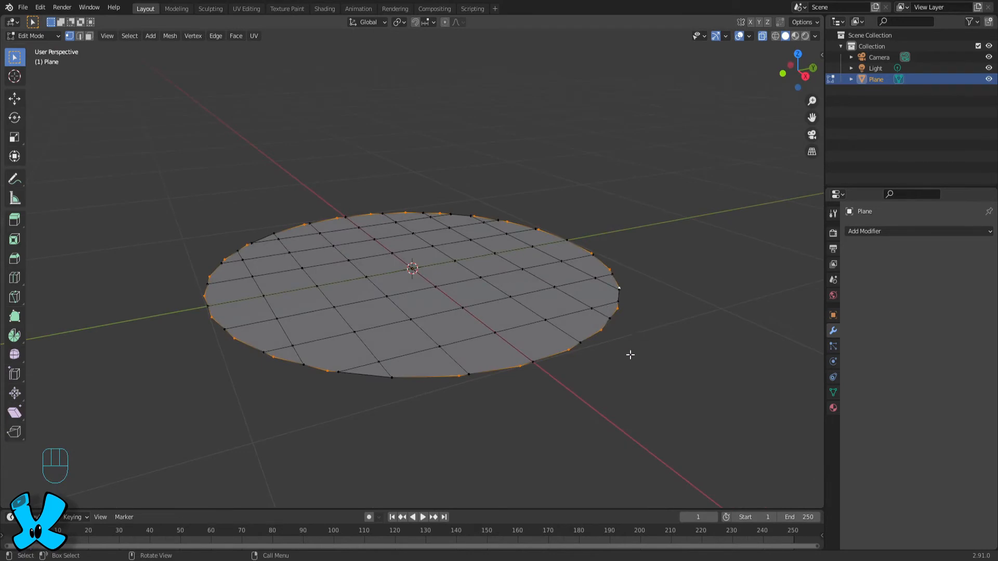
pyautogui.rightClick(602, 339)
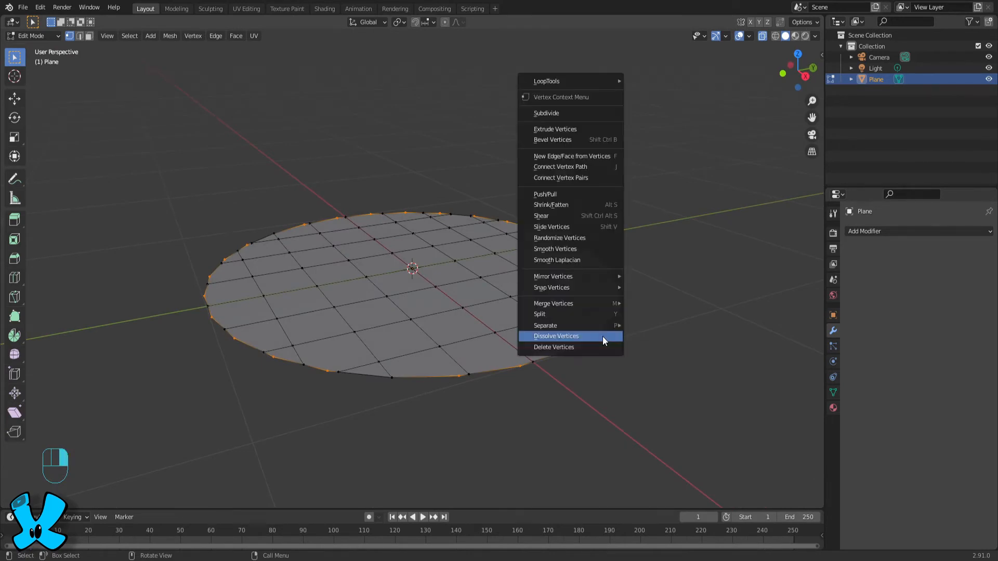
pyautogui.click(602, 338)
pyautogui.moveTo(660, 296); pyautogui.dragTo(685, 375, button='middle')
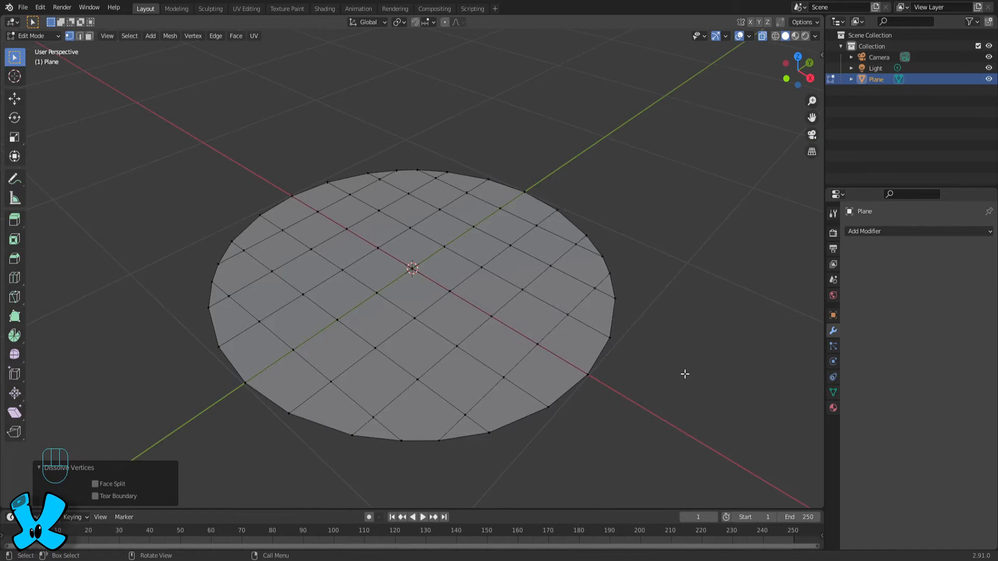
pyautogui.scroll(-1, 661, 322)
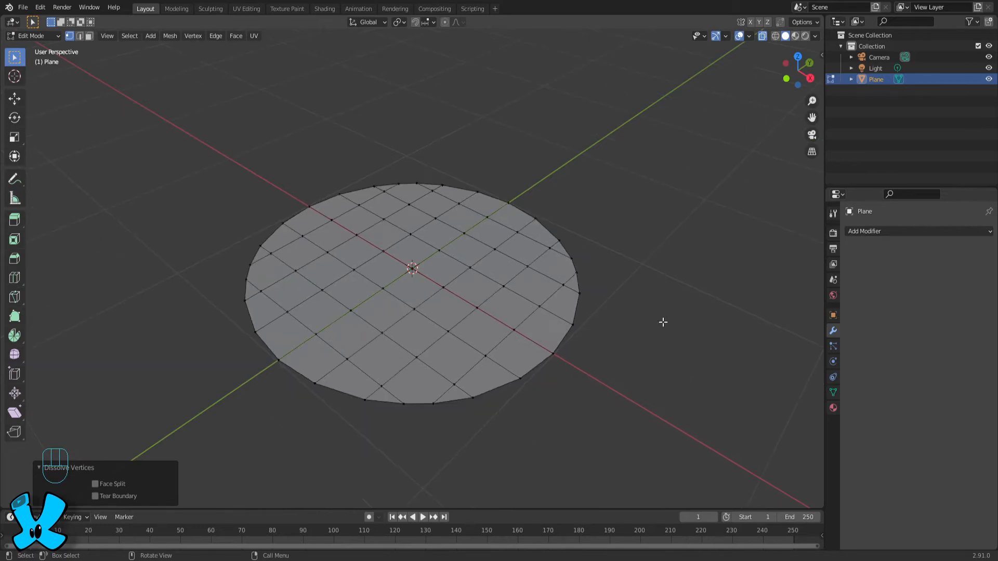
pyautogui.scroll(-1, 622, 363)
pyautogui.moveTo(628, 341)
pyautogui.mouseDown(button='middle')
pyautogui.moveTo(627, 289)
pyautogui.moveTo(638, 334)
pyautogui.mouseUp(button='middle')
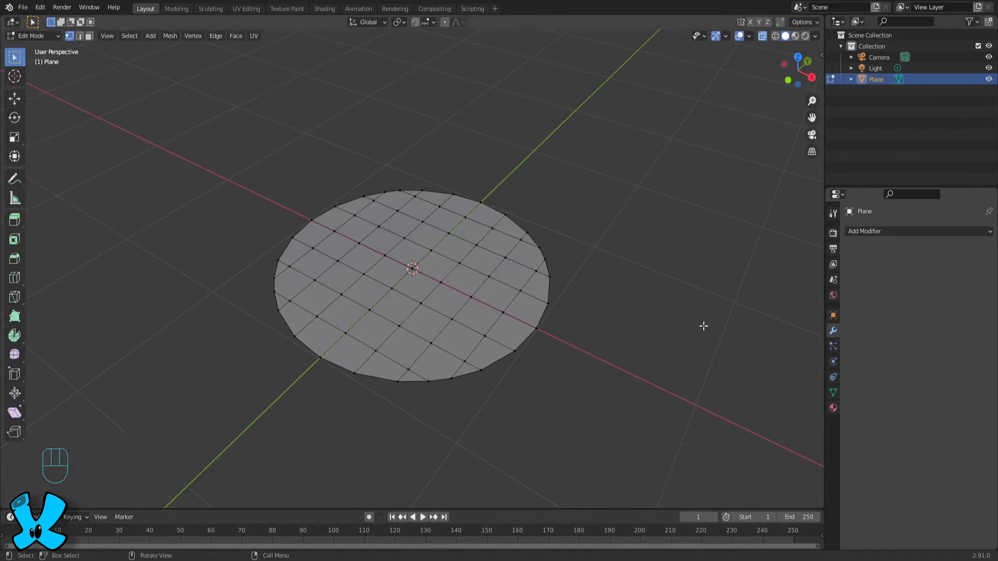
# - In face select mode, select all faces of the disc and extrude them upward by about 0.3 m
pyautogui.click(704, 326)
pyautogui.press('3')
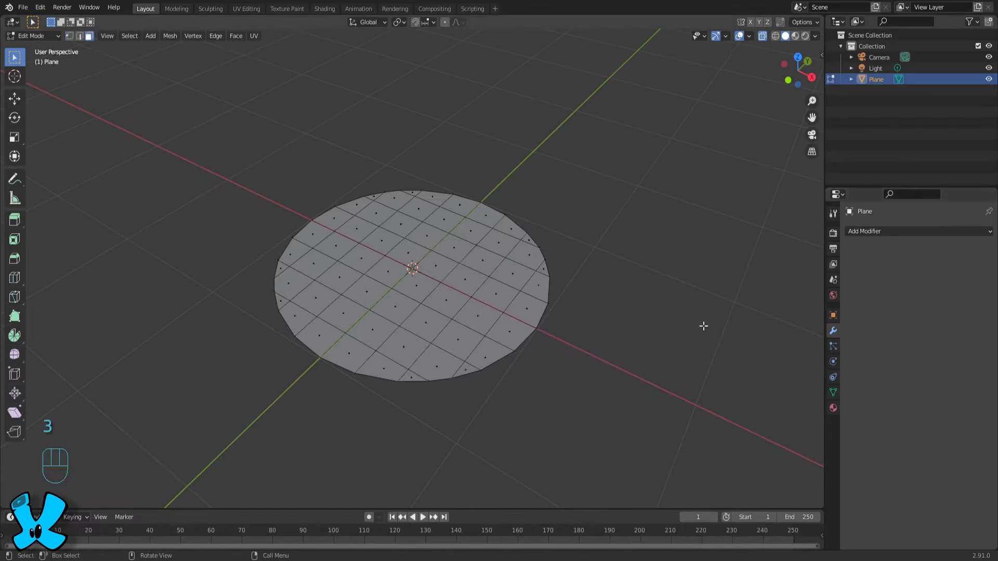
pyautogui.press('a')
pyautogui.press('e')
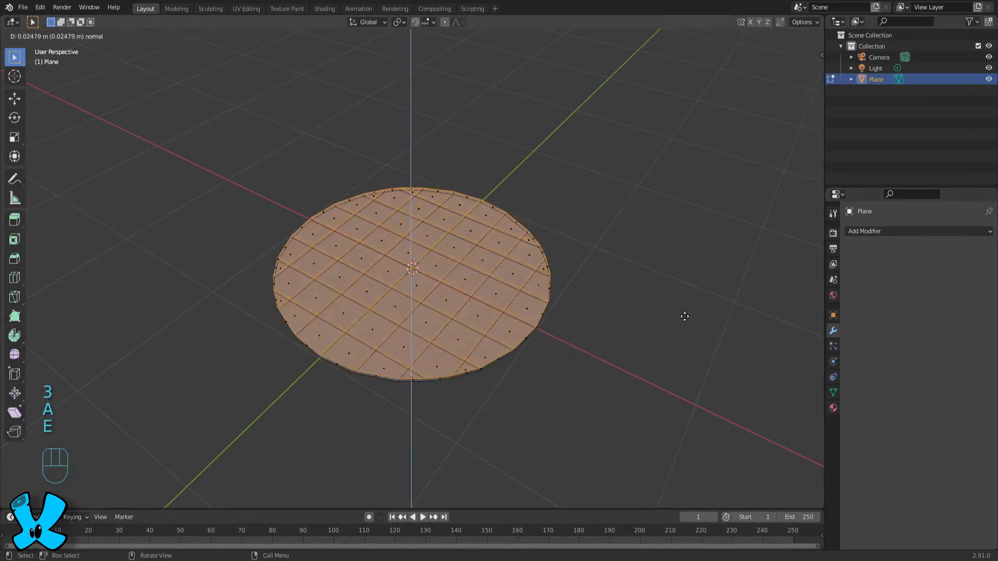
pyautogui.click(630, 291)
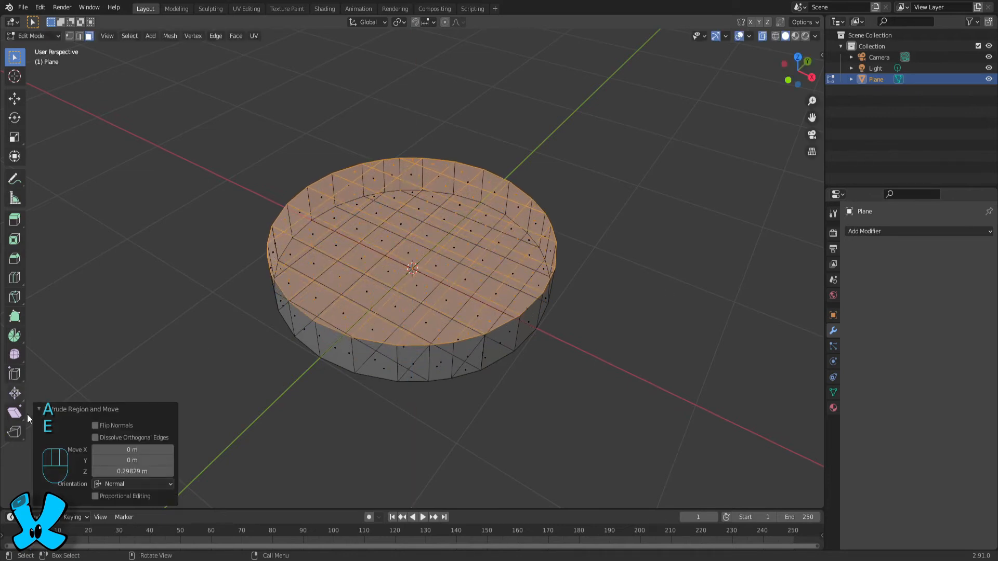
# - Set the extrusion's Z distance to 0.2 m and deselect the faces
pyautogui.click(133, 471)
pyautogui.click(125, 474)
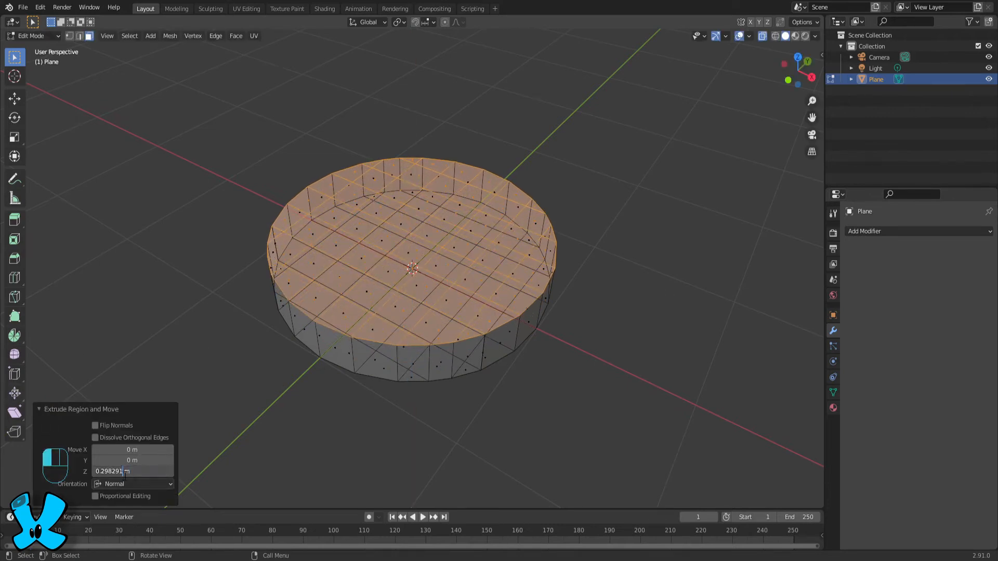
pyautogui.press('BackSpace')
pyautogui.press('BackSpace')
pyautogui.press('BackSpace')
pyautogui.press('BackSpace')
pyautogui.press('BackSpace')
pyautogui.press('Return')
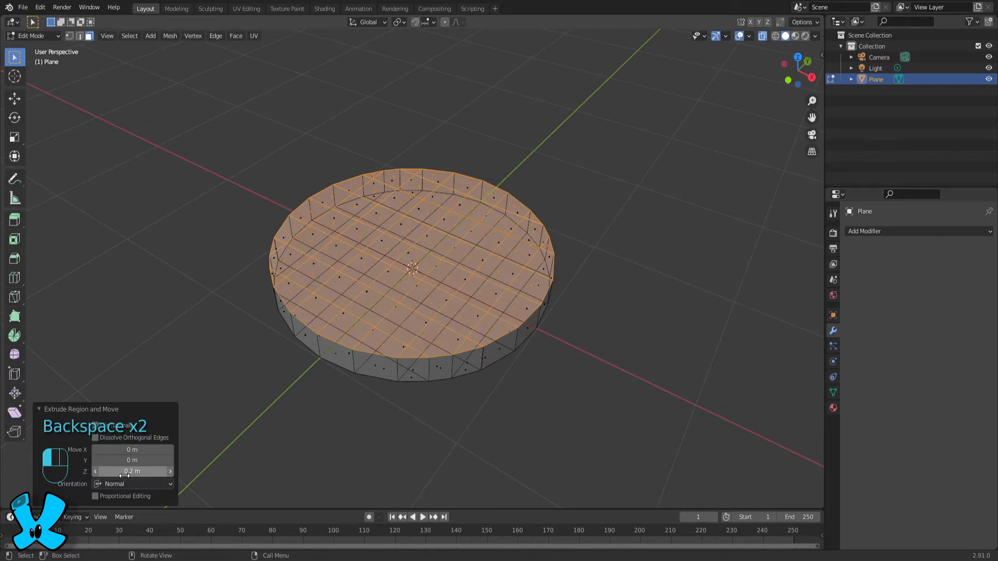
pyautogui.click(484, 429)
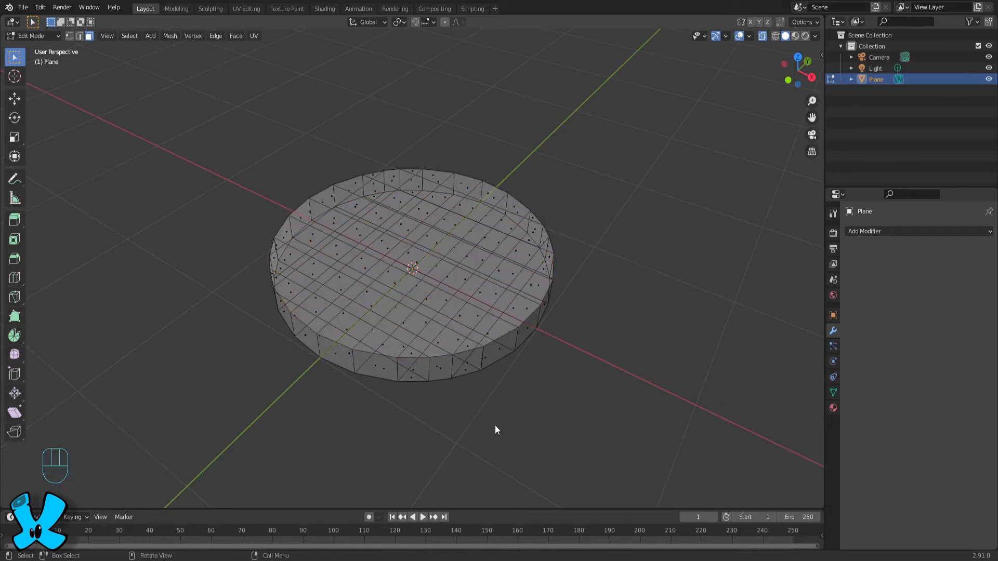
# - Select all vertices of the thickened disc and merge them by distance with a merge distance of 0.01 m
pyautogui.hotkey('alt', 'z')
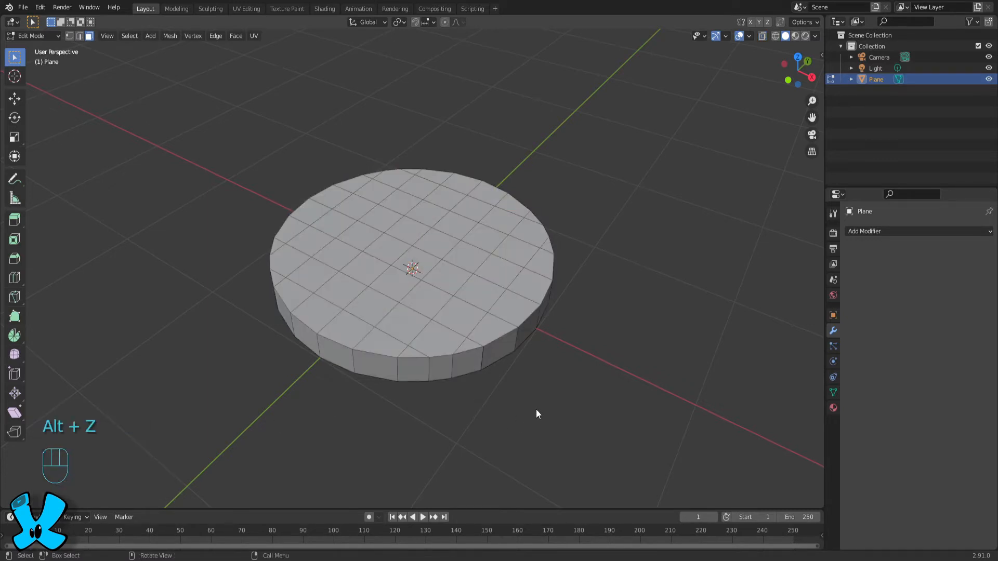
pyautogui.hotkey('alt', 'z')
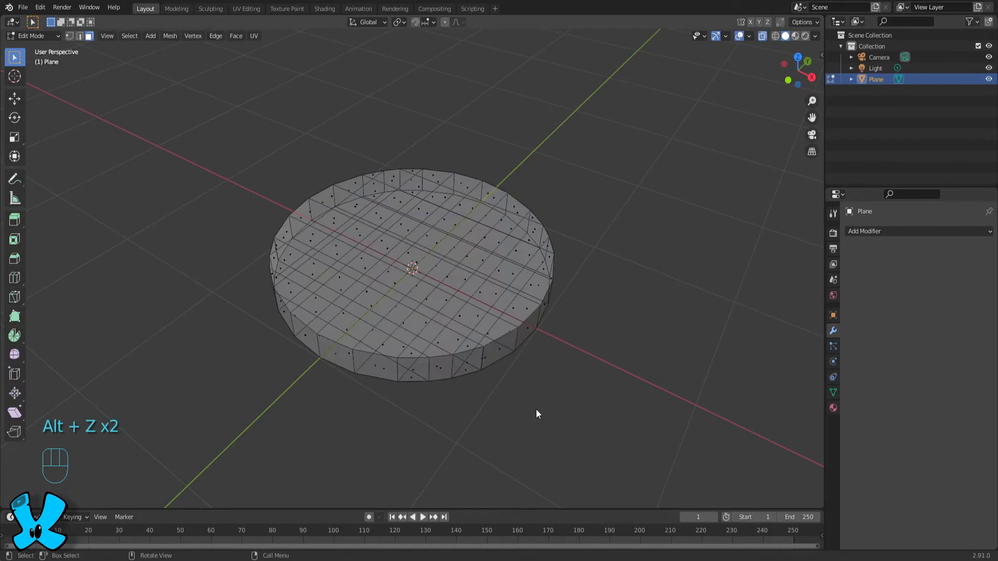
pyautogui.press('1')
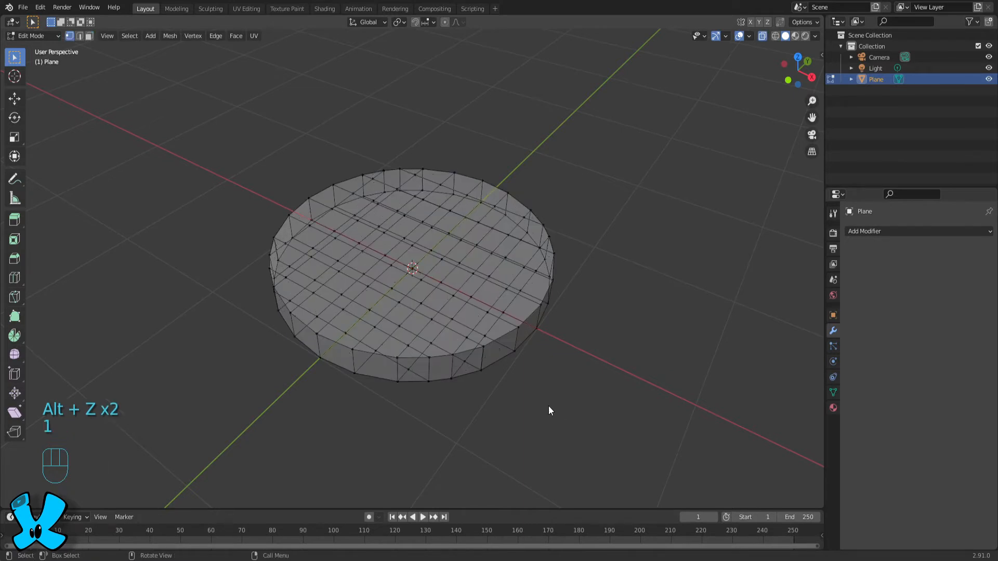
pyautogui.moveTo(217, 130); pyautogui.dragTo(625, 437)
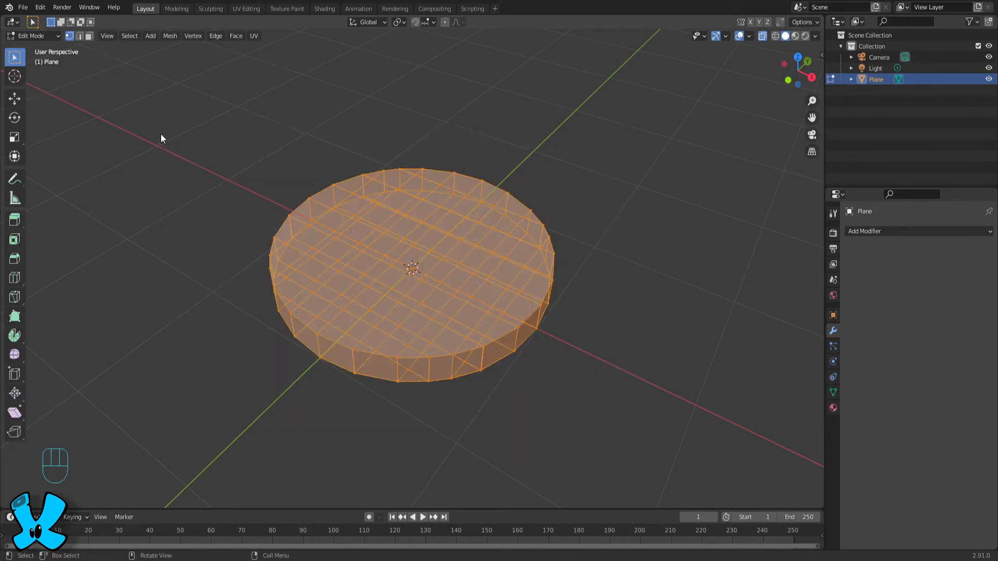
pyautogui.click(171, 36)
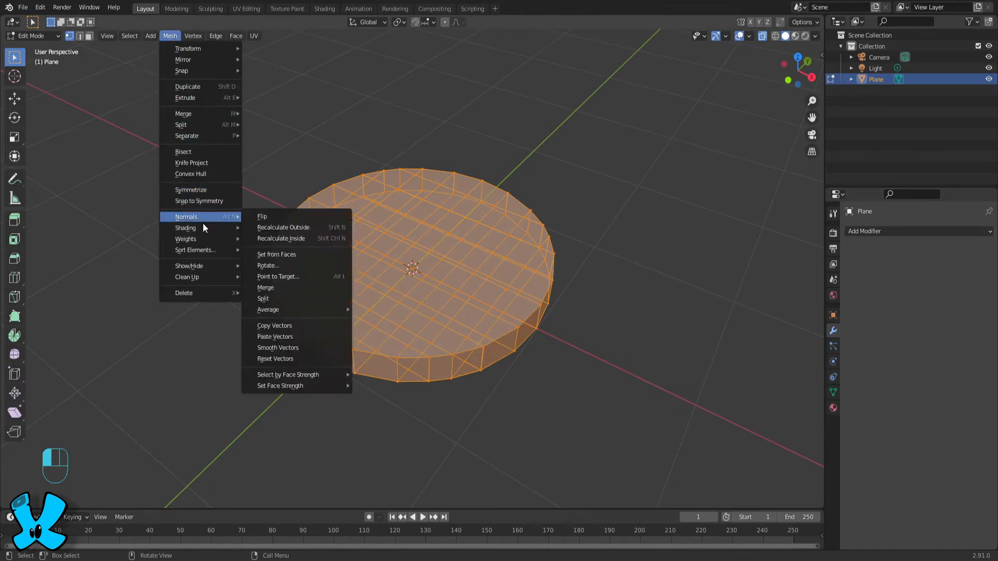
pyautogui.moveTo(202, 115)
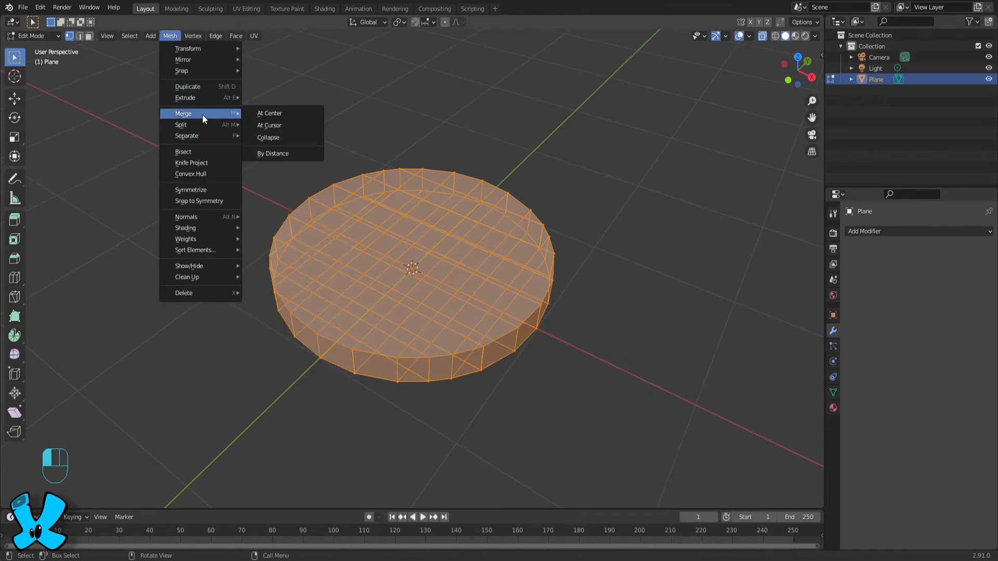
pyautogui.click(278, 153)
pyautogui.click(130, 473)
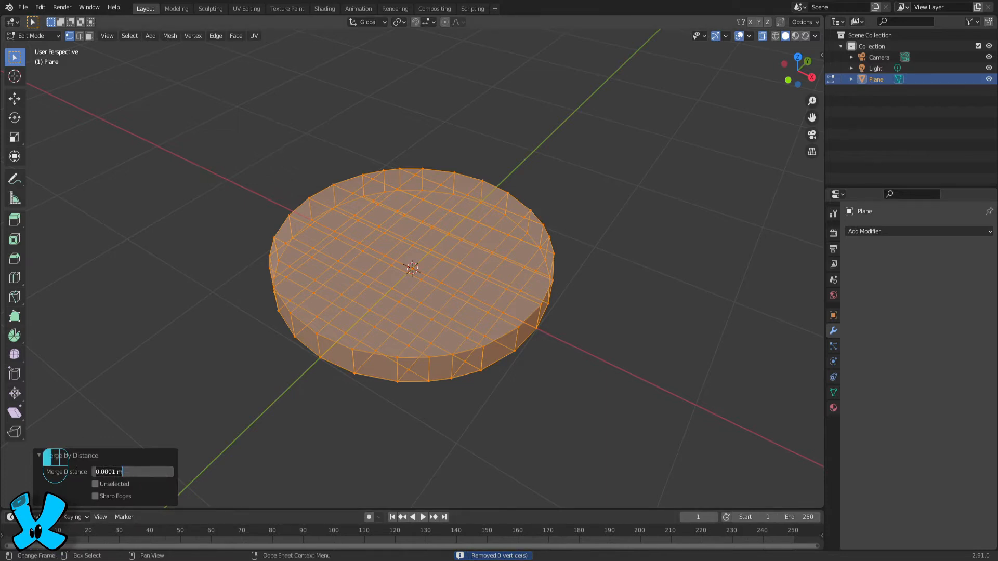
pyautogui.press('Return')
pyautogui.press('BackSpace')
pyautogui.press('Return')
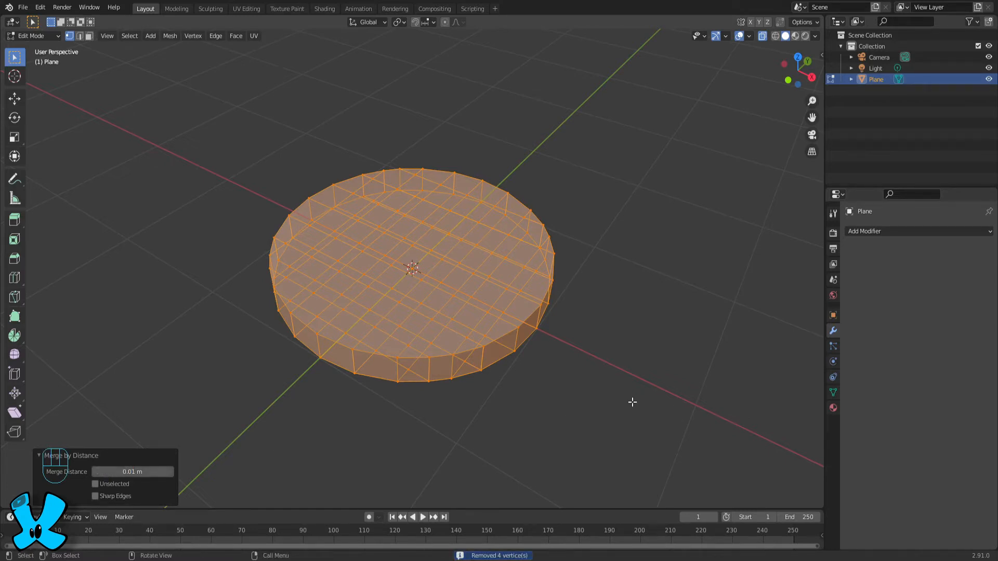
# - Check the thickened disc in Object Mode and return to Edit Mode with nothing selected
pyautogui.moveTo(633, 403); pyautogui.dragTo(737, 432, button='middle')
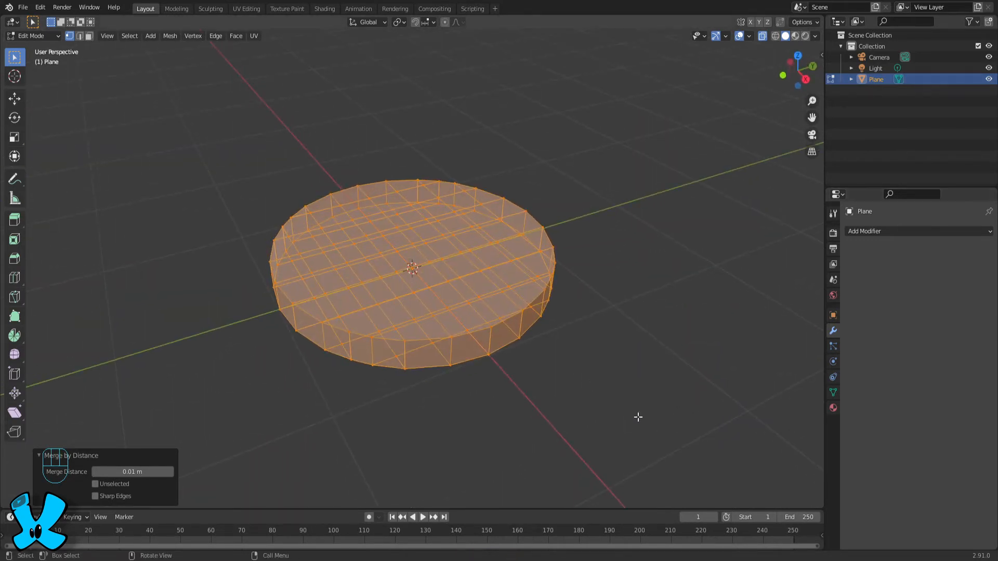
pyautogui.press('Tab')
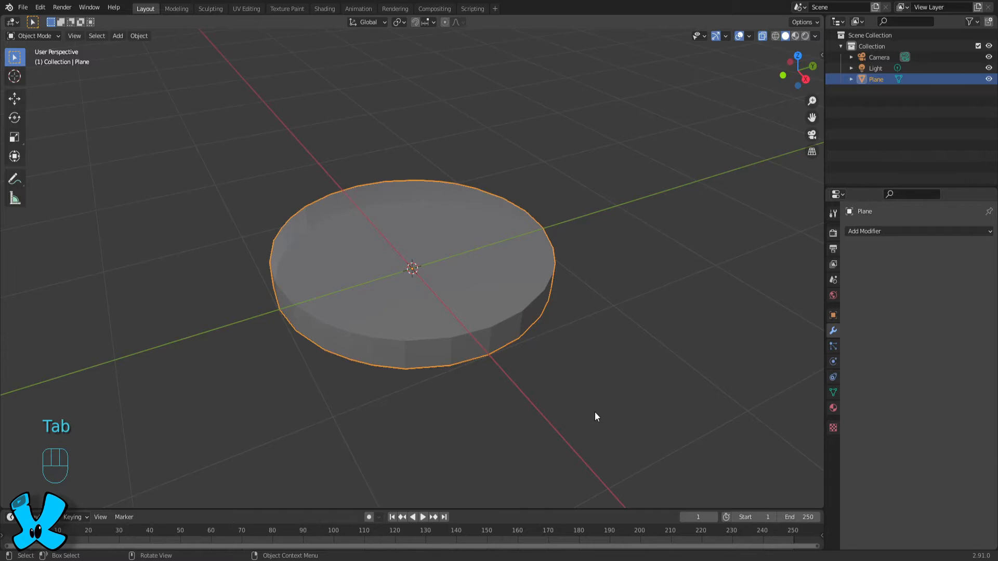
pyautogui.moveTo(585, 413)
pyautogui.mouseDown(button='middle')
pyautogui.moveTo(590, 392)
pyautogui.moveTo(592, 414)
pyautogui.mouseUp(button='middle')
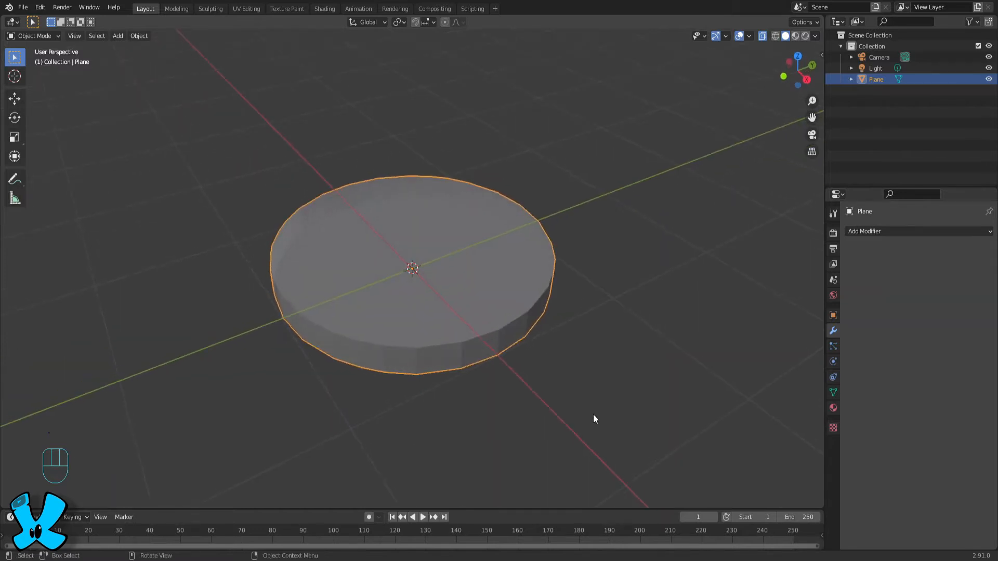
pyautogui.press('Tab')
pyautogui.press('a')
pyautogui.press('a')
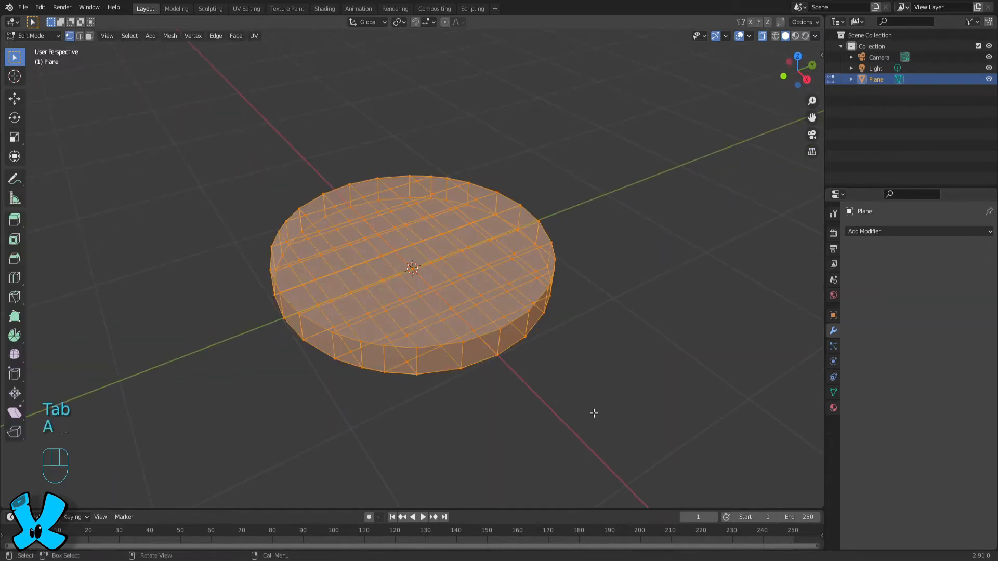
# - With X-ray off, select the top and bottom outer edge loops and bevel them with 2 segments and a width of about 0.03 m
pyautogui.moveTo(602, 407); pyautogui.dragTo(522, 396, button='middle')
pyautogui.press('2')
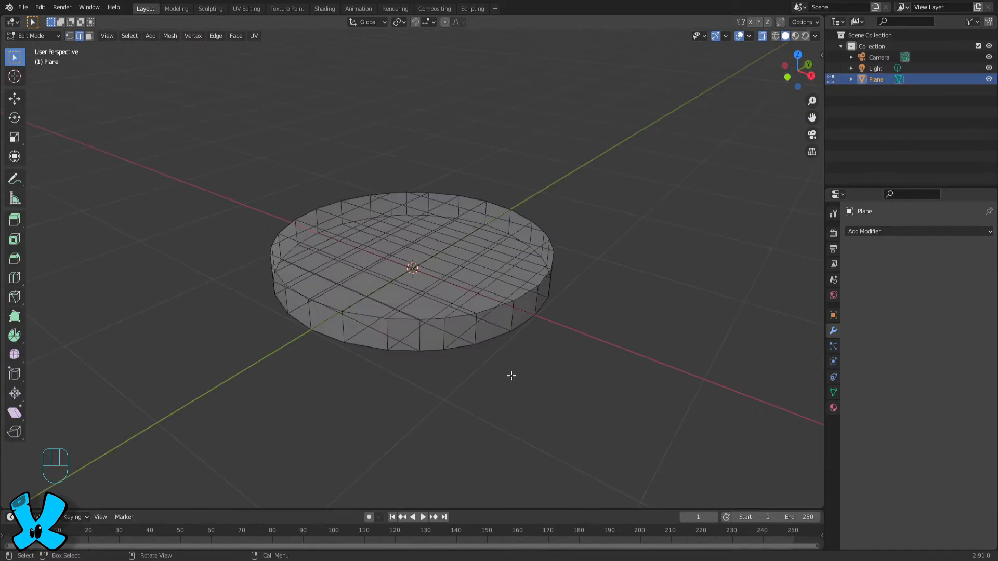
pyautogui.hotkey('alt', 'z')
pyautogui.click(486, 310)
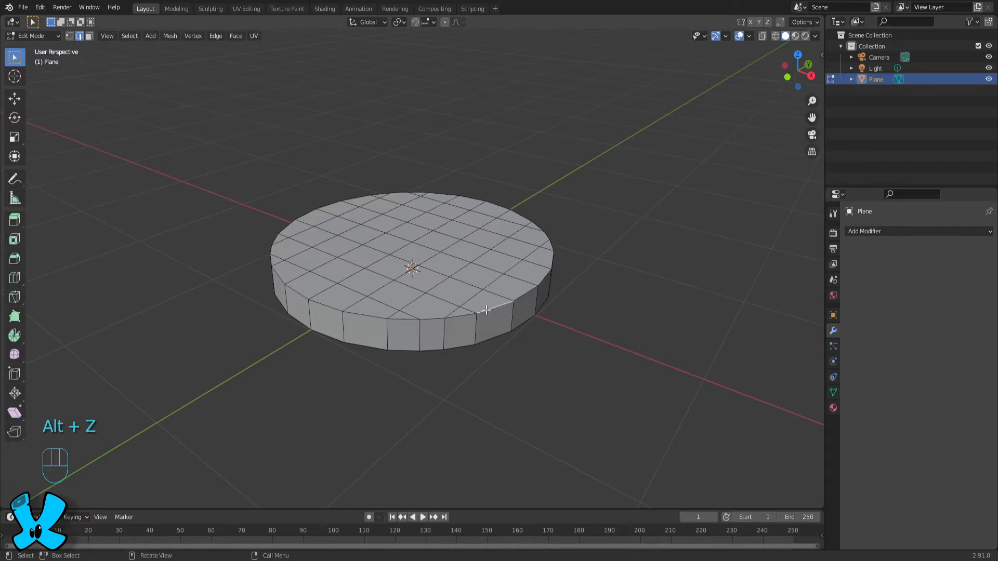
pyautogui.keyDown('alt'); pyautogui.click(465, 316); pyautogui.keyUp('alt')
pyautogui.moveTo(540, 395); pyautogui.dragTo(495, 368, button='middle')
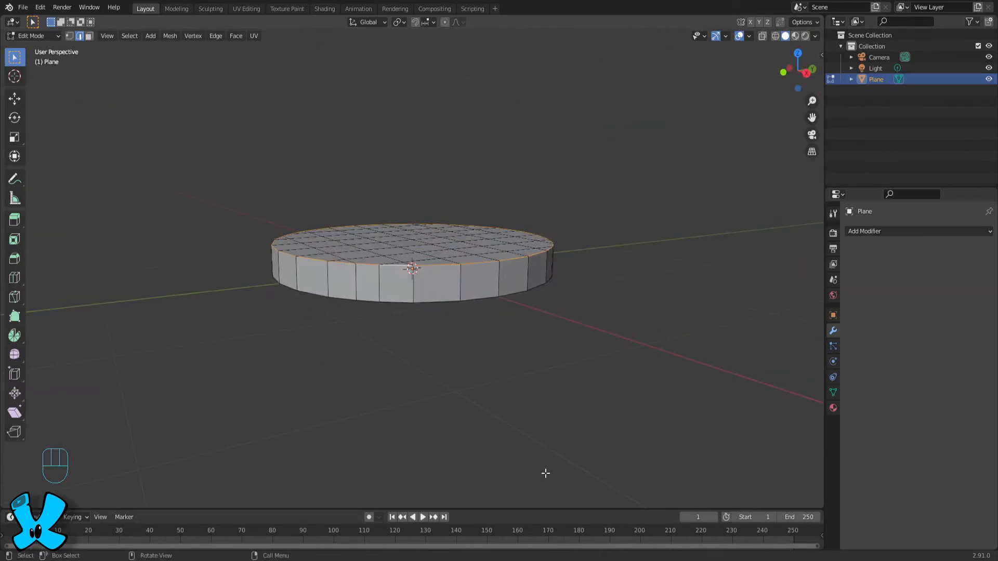
pyautogui.keyDown('alt'); pyautogui.keyDown('shift'); pyautogui.click(477, 298); pyautogui.keyUp('shift'); pyautogui.keyUp('alt')
pyautogui.moveTo(488, 383); pyautogui.dragTo(411, 370, button='middle')
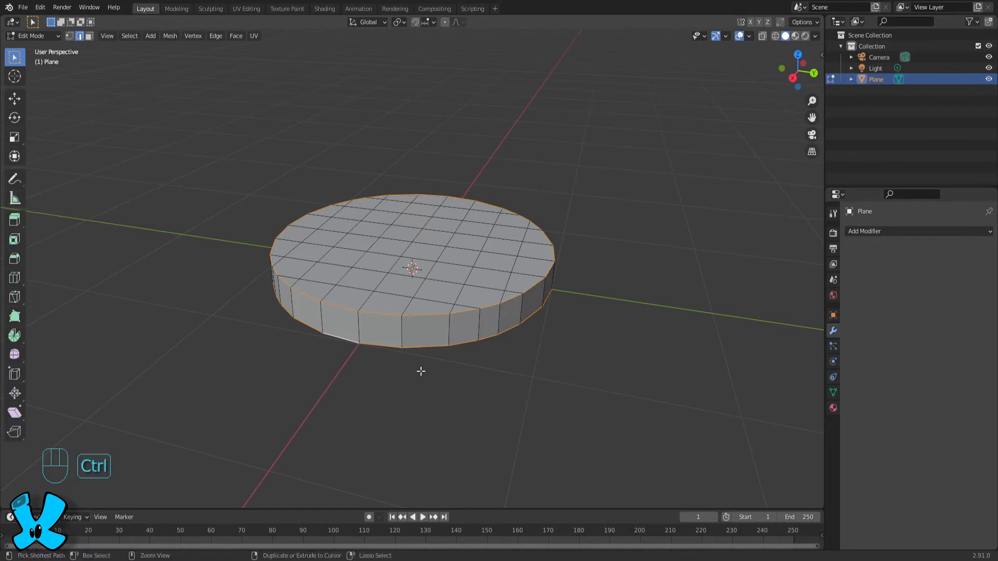
pyautogui.hotkey('ctrl', 'b')
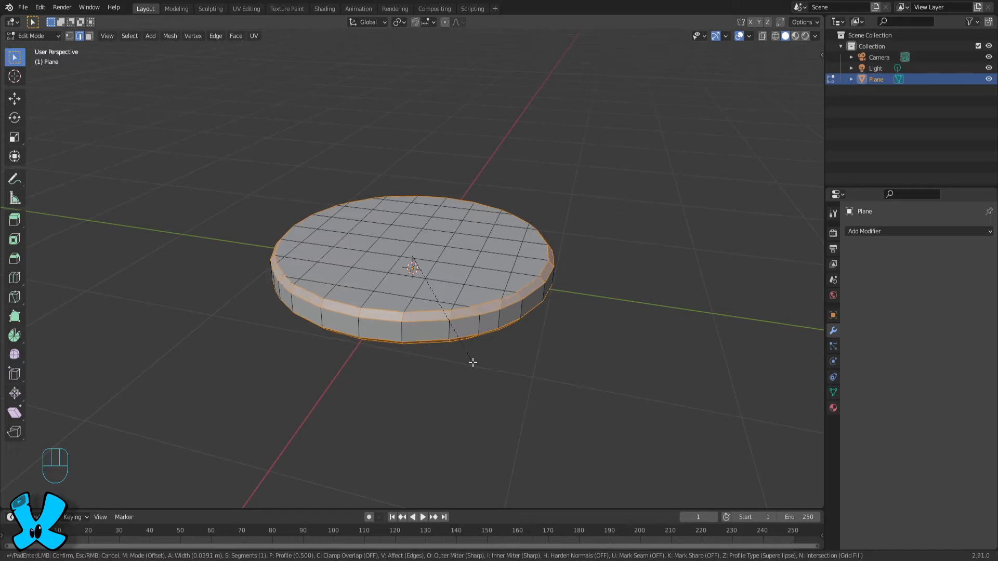
pyautogui.scroll(1, 473, 362)
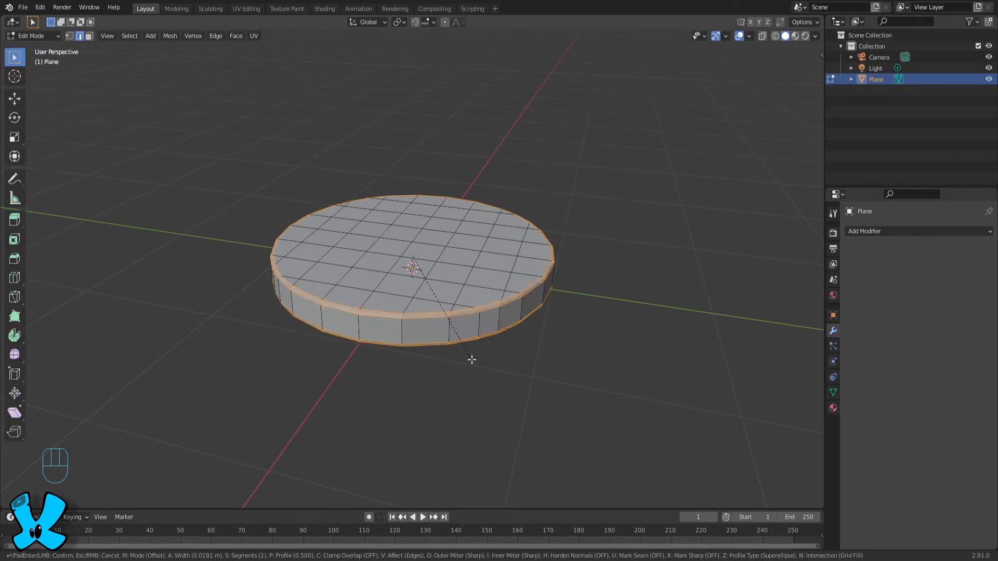
pyautogui.click(469, 363)
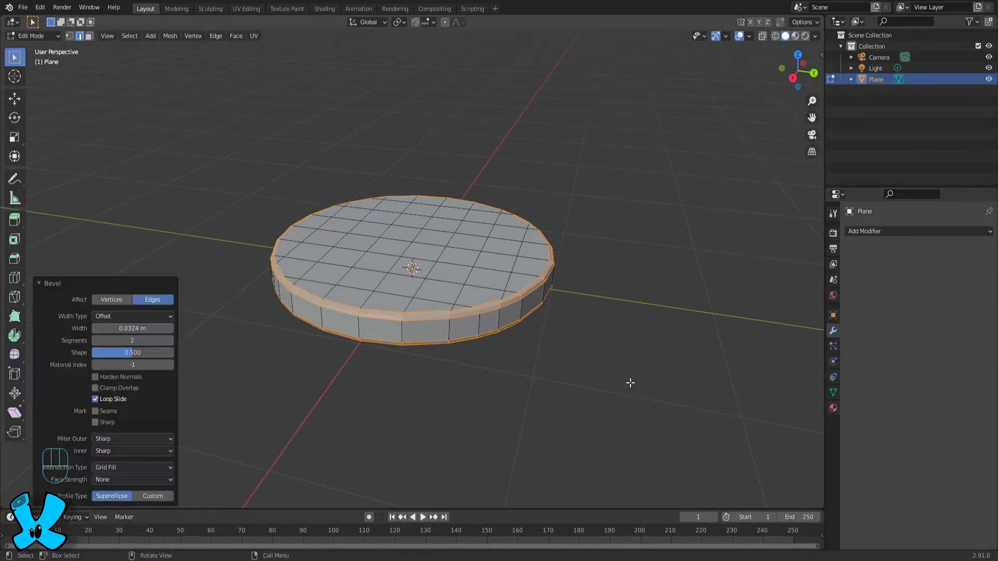
# - Return to Object Mode and add a Subdivision Surface modifier to the disc with a viewport level of 2
pyautogui.click(587, 365)
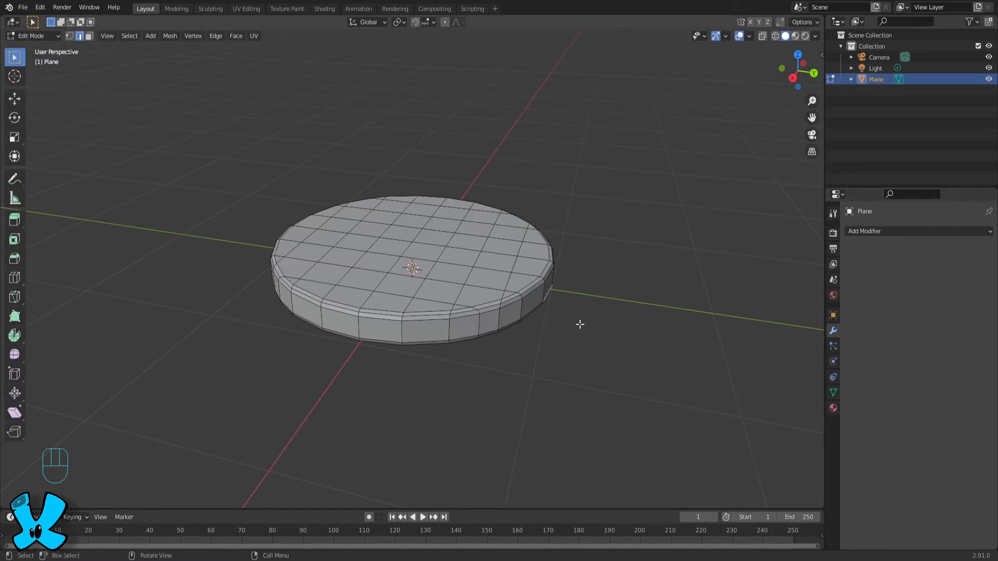
pyautogui.press('Tab')
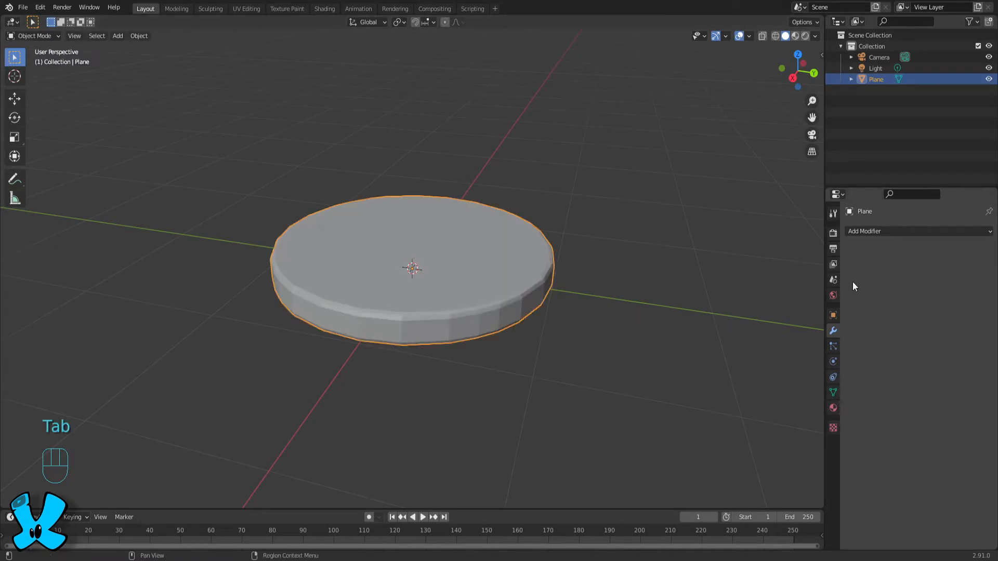
pyautogui.click(883, 231)
pyautogui.click(815, 418)
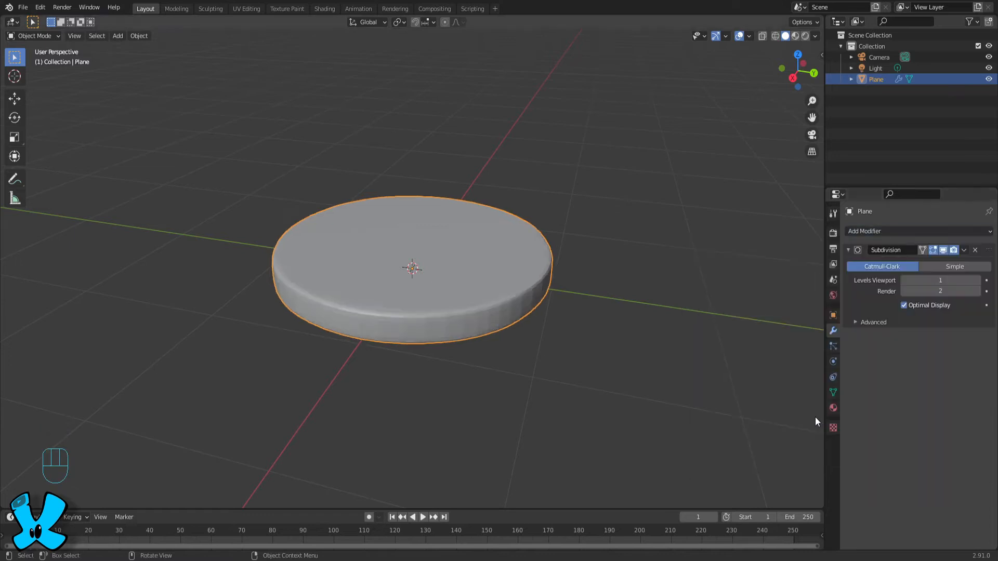
pyautogui.click(979, 282)
# - Apply smooth shading to the disc and inspect its surface from another angle
pyautogui.rightClick(477, 326)
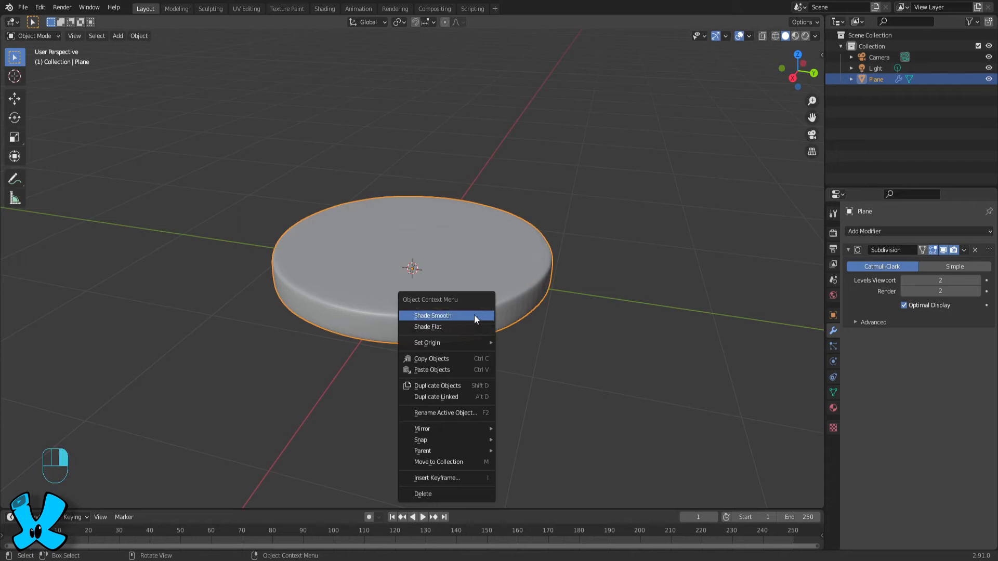
pyautogui.click(473, 317)
pyautogui.moveTo(594, 307); pyautogui.dragTo(424, 325, button='middle')
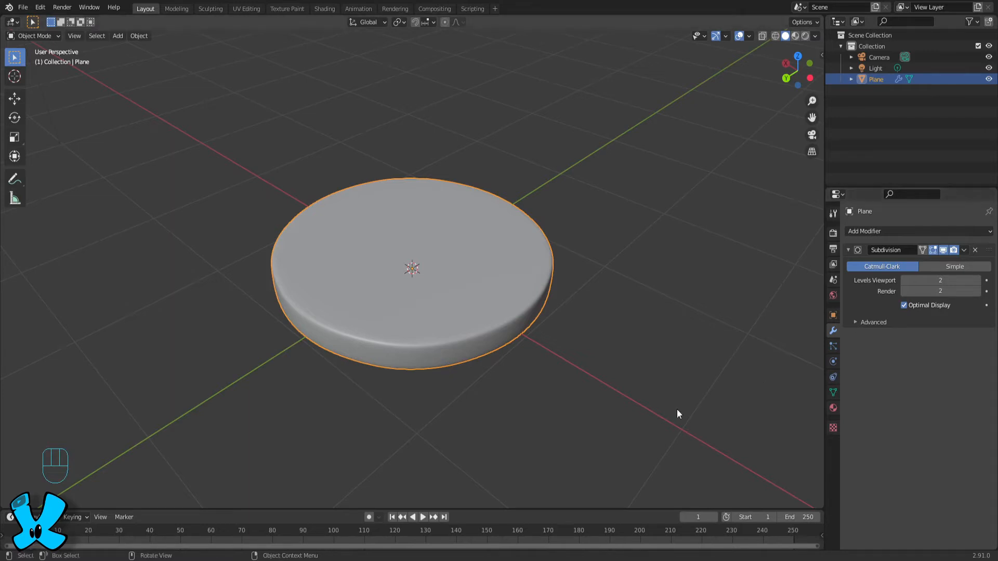
# - In the UV Editing workspace, select the middle bevel edge loops around the disc's top and bottom rims
pyautogui.click(246, 8)
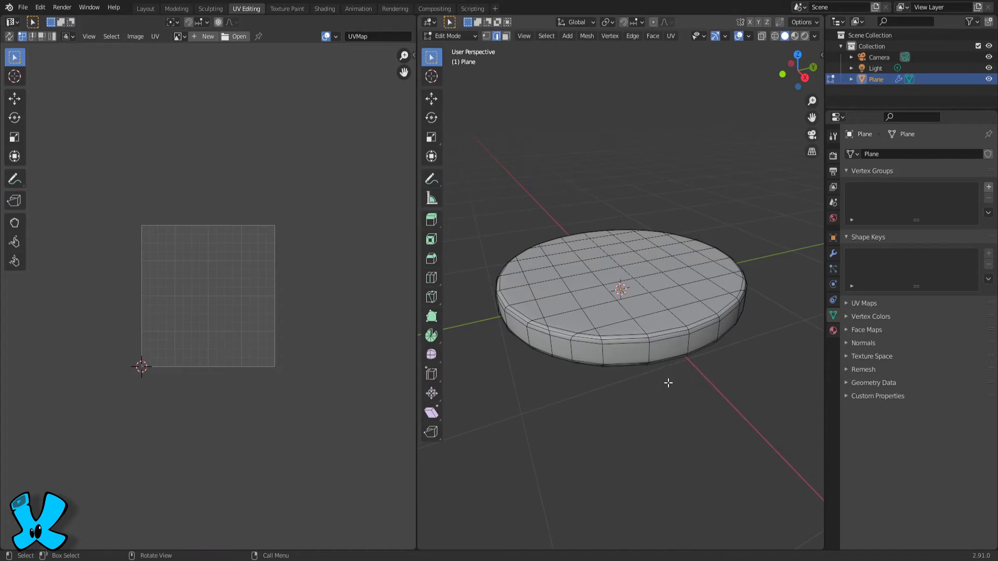
pyautogui.moveTo(668, 383); pyautogui.dragTo(654, 381, button='middle')
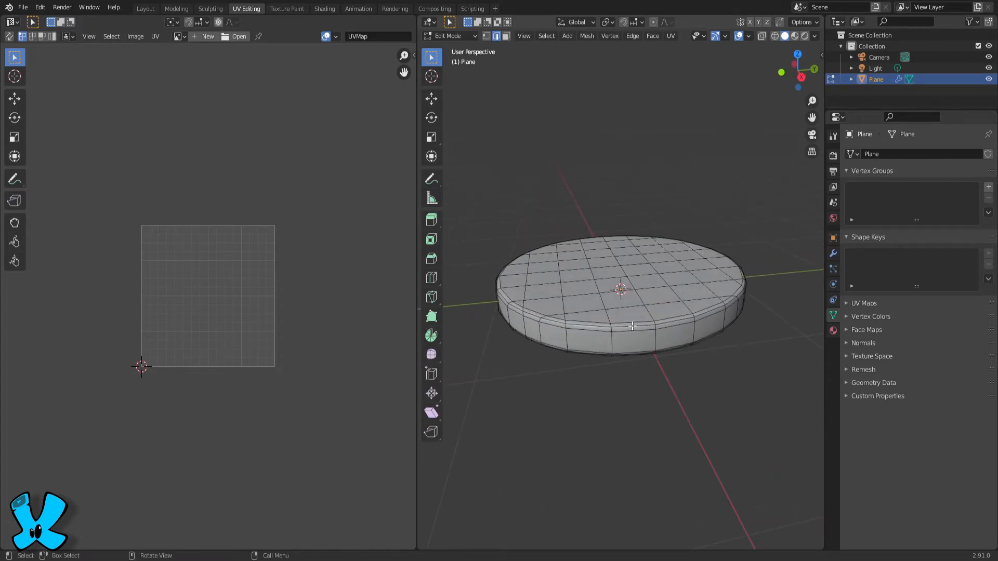
pyautogui.keyDown('alt'); pyautogui.click(670, 322); pyautogui.keyUp('alt')
pyautogui.moveTo(692, 412); pyautogui.dragTo(674, 370, button='middle')
pyautogui.scroll(2, 673, 370)
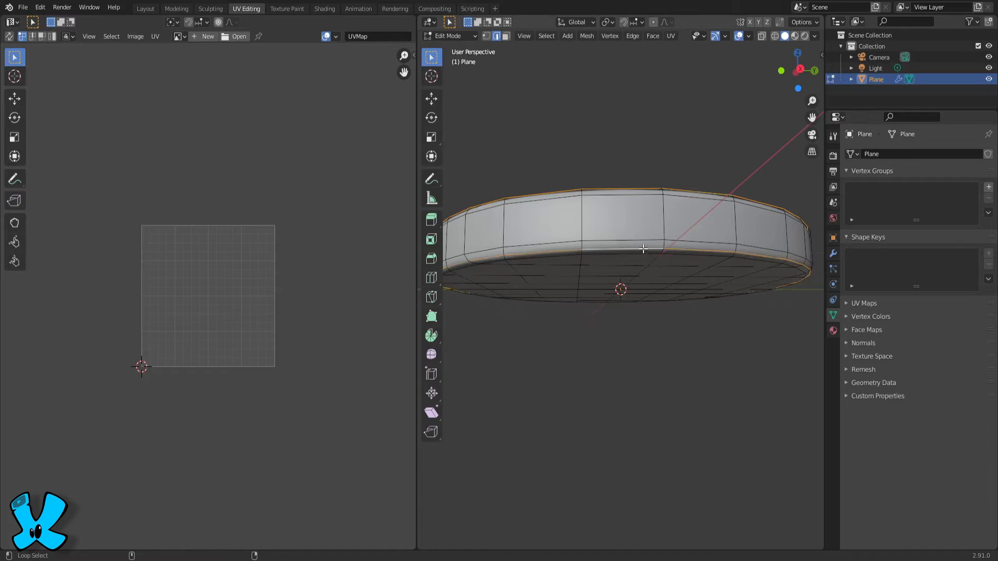
# - Add the vertical edges joining the two selected loops on the disc's positive X side to the selection
pyautogui.moveTo(637, 336); pyautogui.dragTo(612, 367, button='middle')
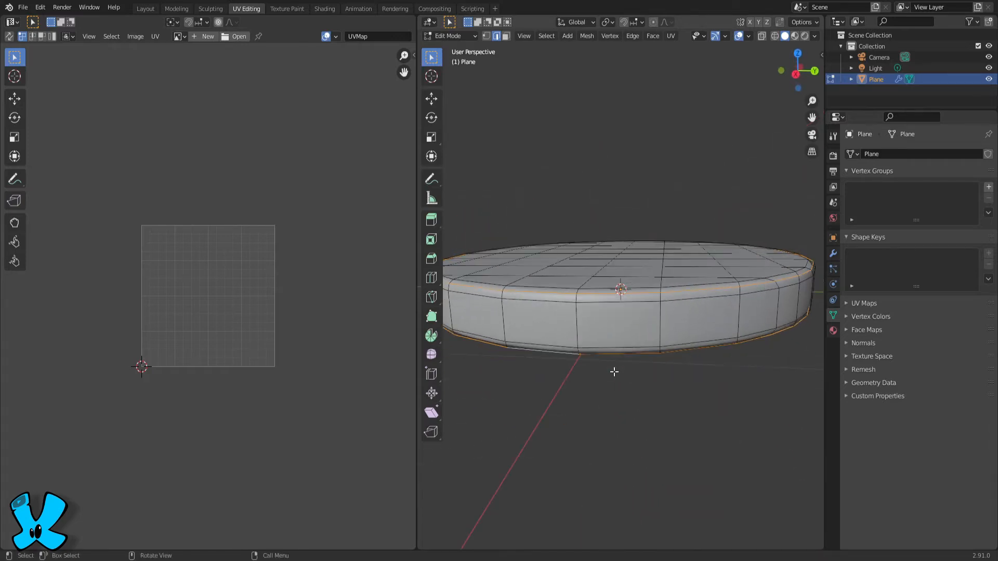
pyautogui.scroll(2, 609, 373)
pyautogui.keyDown('shift'); pyautogui.click(554, 302); pyautogui.keyUp('shift')
pyautogui.keyDown('shift'); pyautogui.click(555, 342); pyautogui.keyUp('shift')
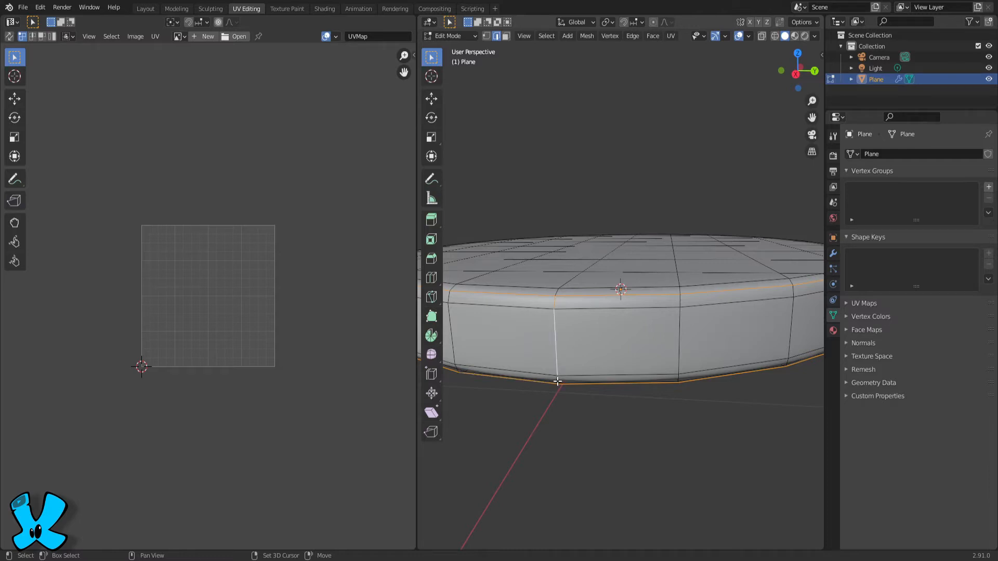
pyautogui.scroll(-5, 551, 445)
# - Add the vertical edges joining the two loops on the disc's negative Y side to the selection
pyautogui.moveTo(540, 451); pyautogui.dragTo(661, 445, button='middle')
pyautogui.scroll(4, 668, 460)
pyautogui.scroll(2, 593, 434)
pyautogui.scroll(3, 591, 422)
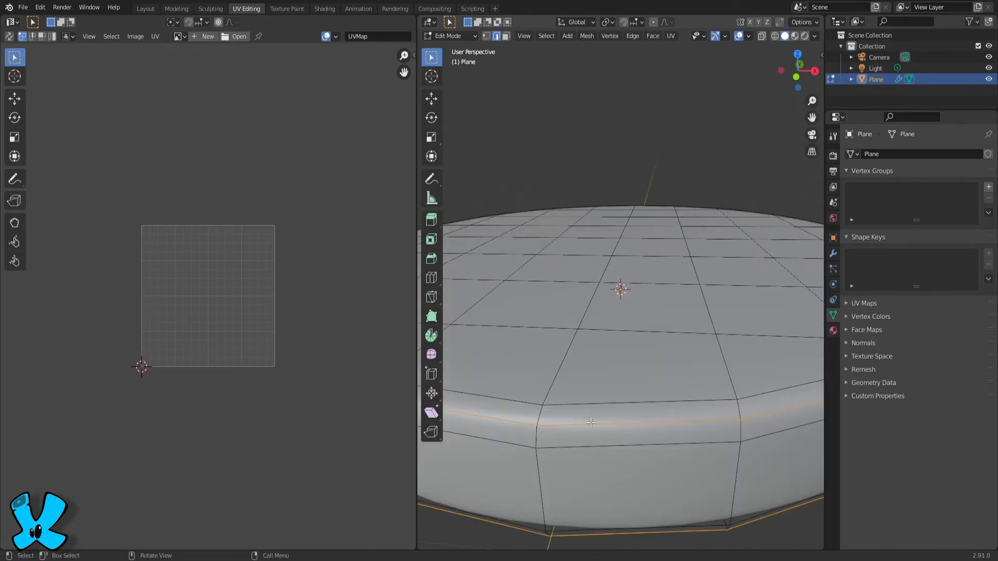
pyautogui.keyDown('shift'); pyautogui.click(534, 441); pyautogui.keyUp('shift')
pyautogui.scroll(-6, 647, 509)
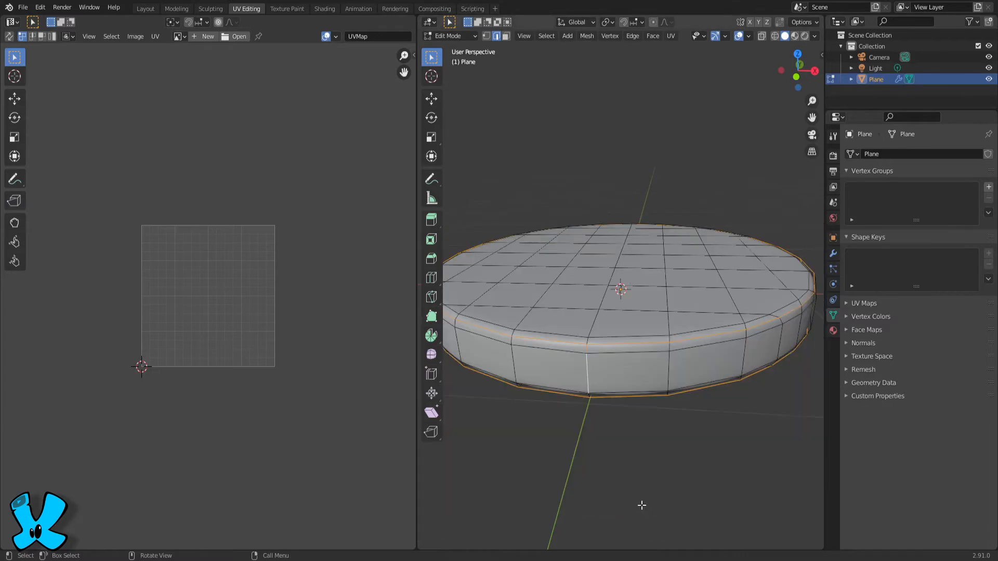
pyautogui.moveTo(644, 507); pyautogui.dragTo(642, 456, button='middle')
pyautogui.scroll(7, 588, 340)
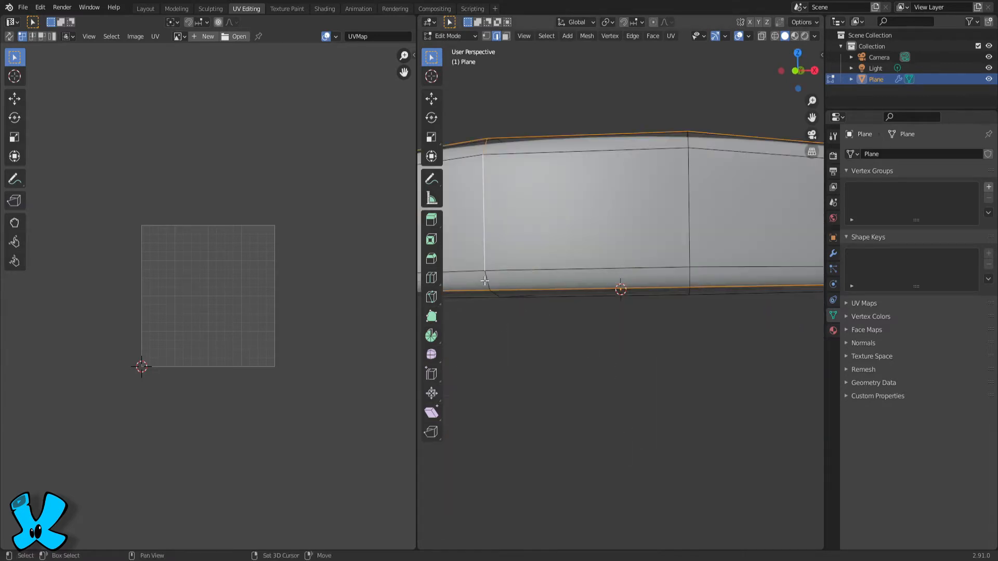
# - Add the vertical edges joining the two loops on the disc's negative X side to the selection
pyautogui.scroll(-5, 556, 394)
pyautogui.moveTo(556, 394); pyautogui.dragTo(659, 437, button='middle')
pyautogui.scroll(3, 588, 445)
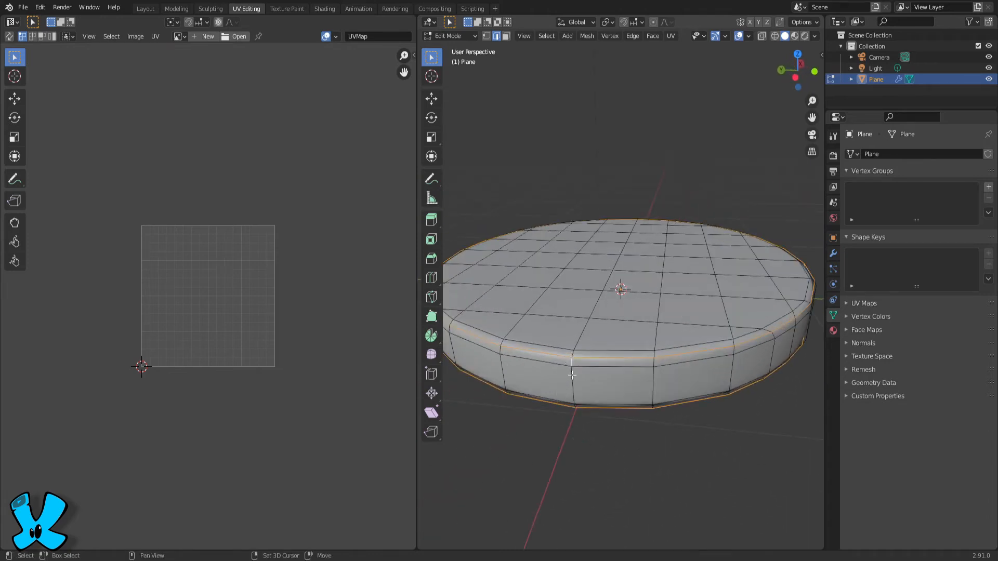
pyautogui.moveTo(617, 497); pyautogui.dragTo(634, 470, button='middle')
pyautogui.scroll(2, 671, 461)
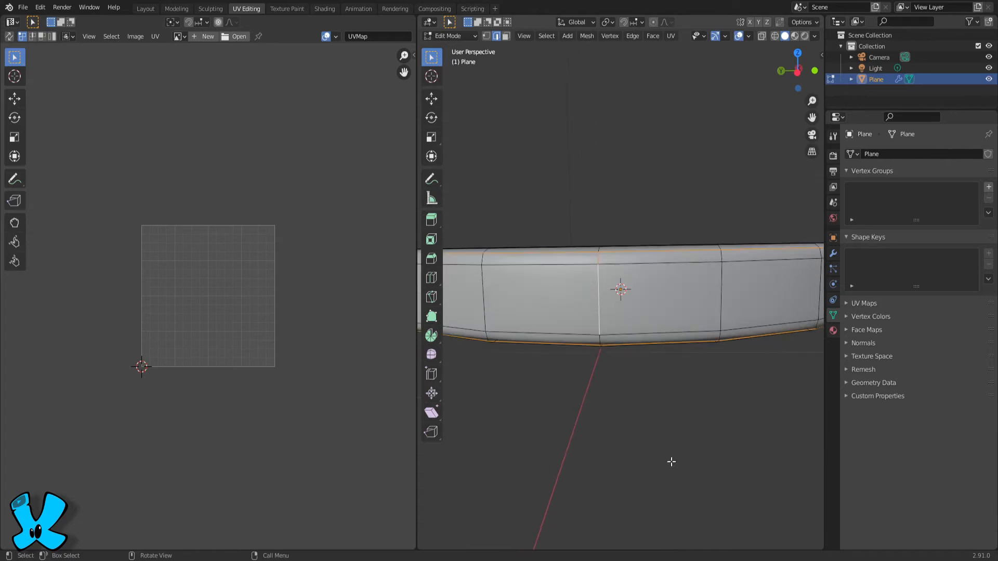
pyautogui.scroll(3, 671, 461)
pyautogui.scroll(-8, 542, 483)
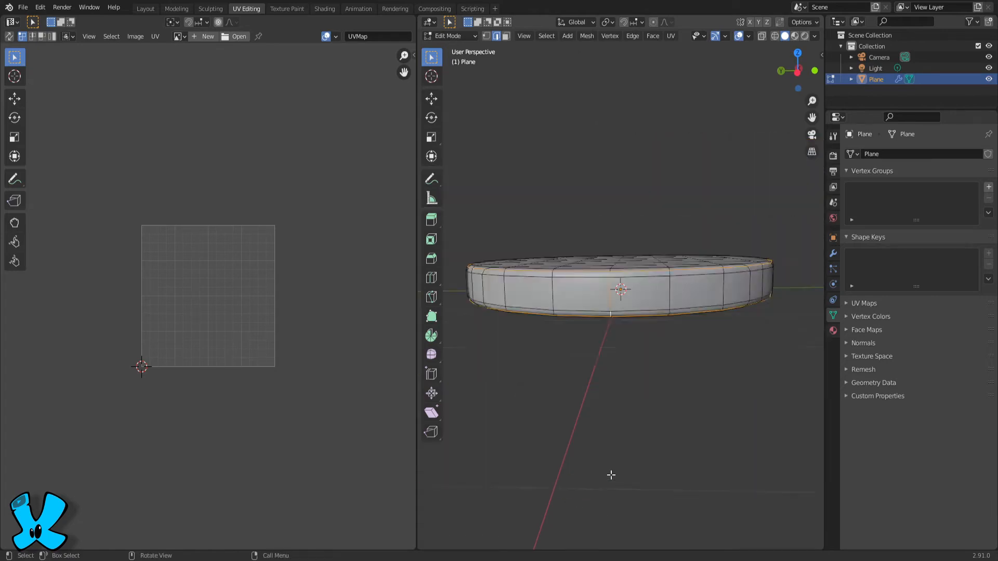
# - Add the vertical edges joining the two loops on the disc's positive Y side to the selection
pyautogui.moveTo(556, 399); pyautogui.dragTo(644, 419, button='middle')
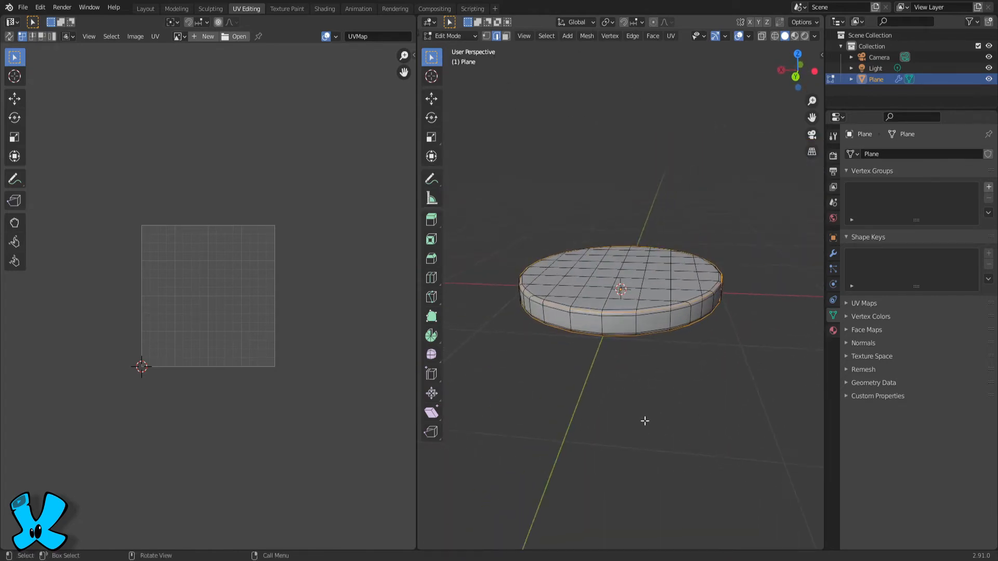
pyautogui.scroll(3, 641, 426)
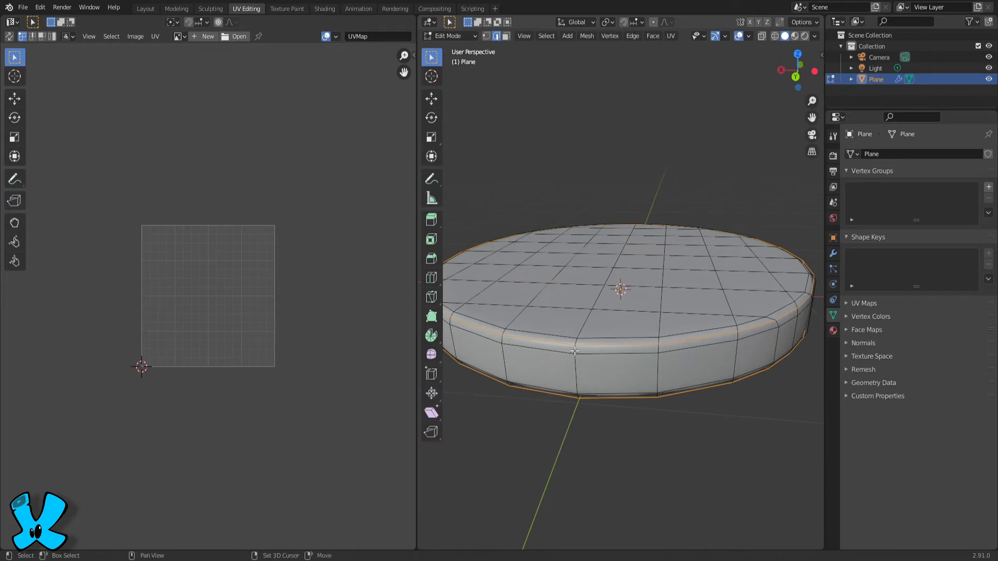
pyautogui.keyDown('shift'); pyautogui.click(576, 372); pyautogui.keyUp('shift')
pyautogui.moveTo(636, 470); pyautogui.dragTo(604, 500, button='middle')
pyautogui.scroll(3, 628, 447)
pyautogui.keyDown('shift'); pyautogui.click(575, 338); pyautogui.keyUp('shift')
pyautogui.scroll(-5, 606, 498)
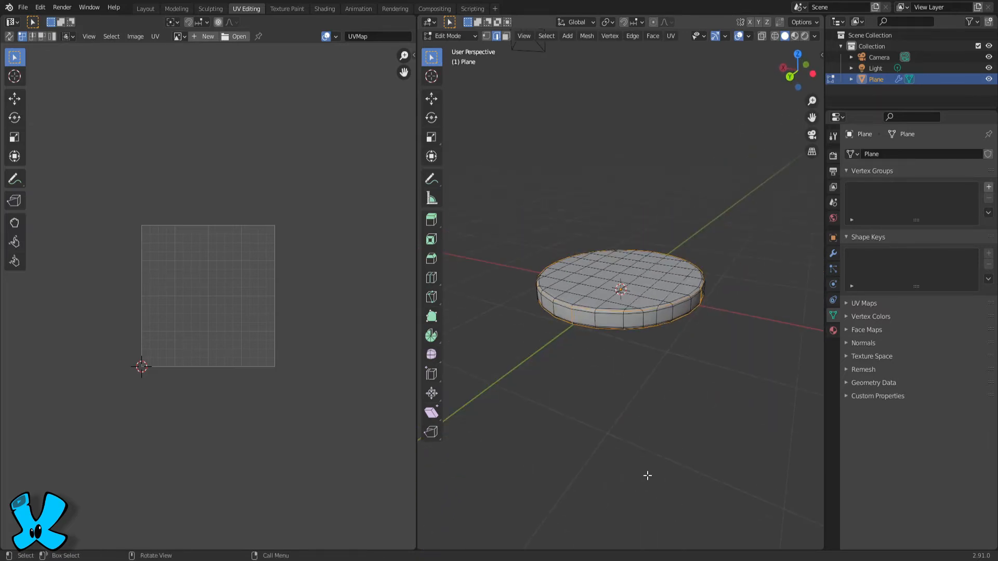
# - Mark the selected edges as seams and unwrap the entire disc
pyautogui.rightClick(638, 330)
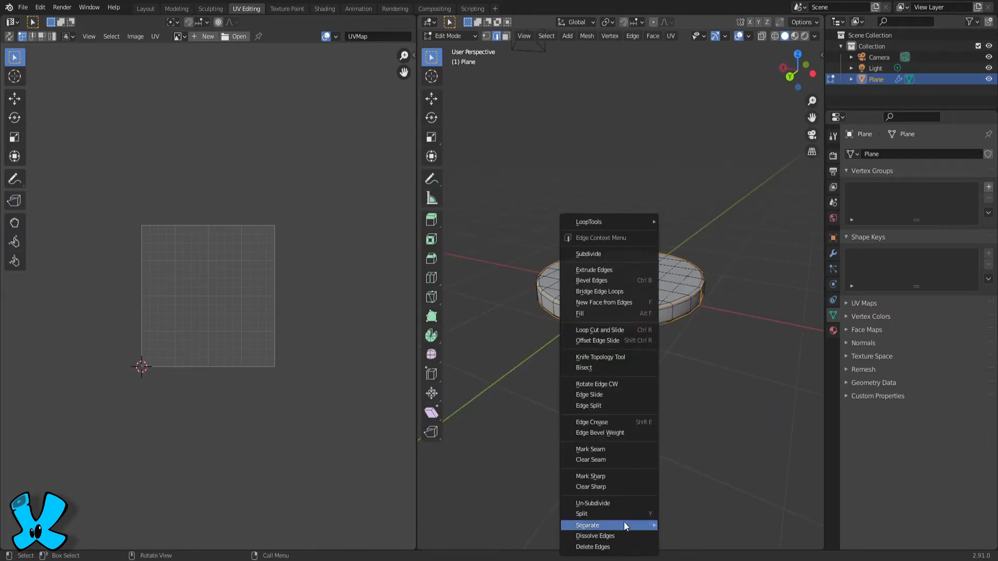
pyautogui.click(628, 448)
pyautogui.moveTo(688, 350); pyautogui.dragTo(646, 421, button='middle')
pyautogui.press('a')
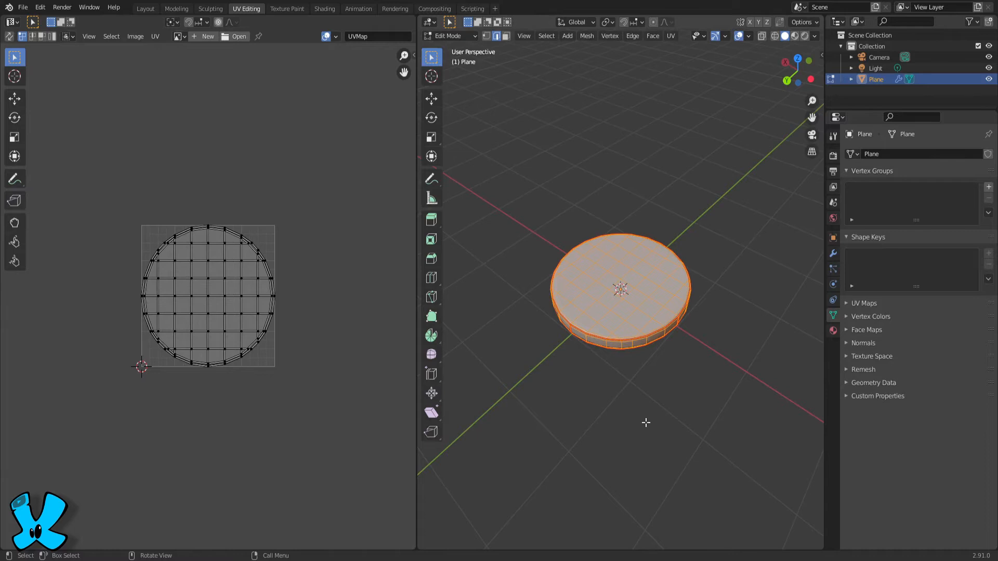
pyautogui.press('u')
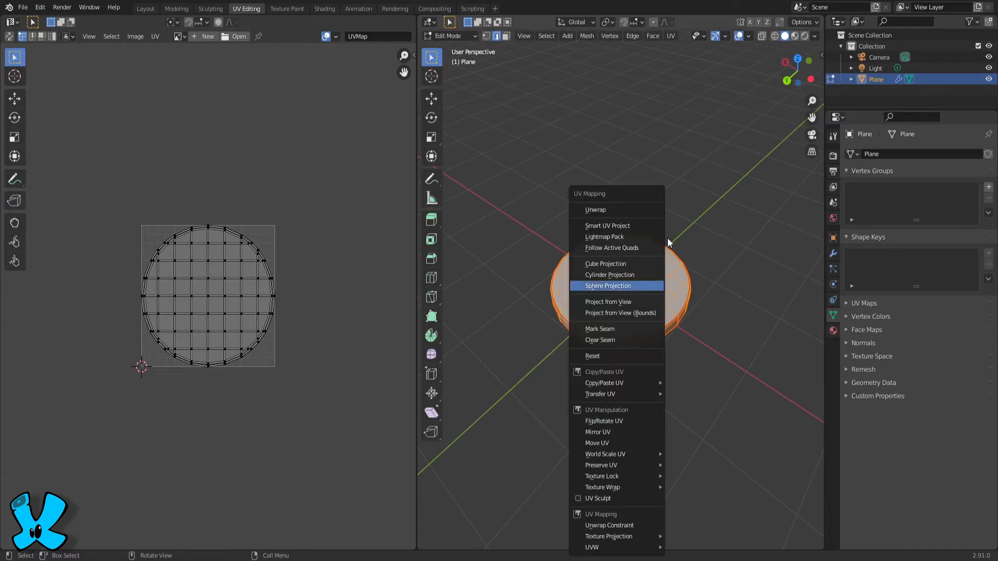
pyautogui.click(628, 210)
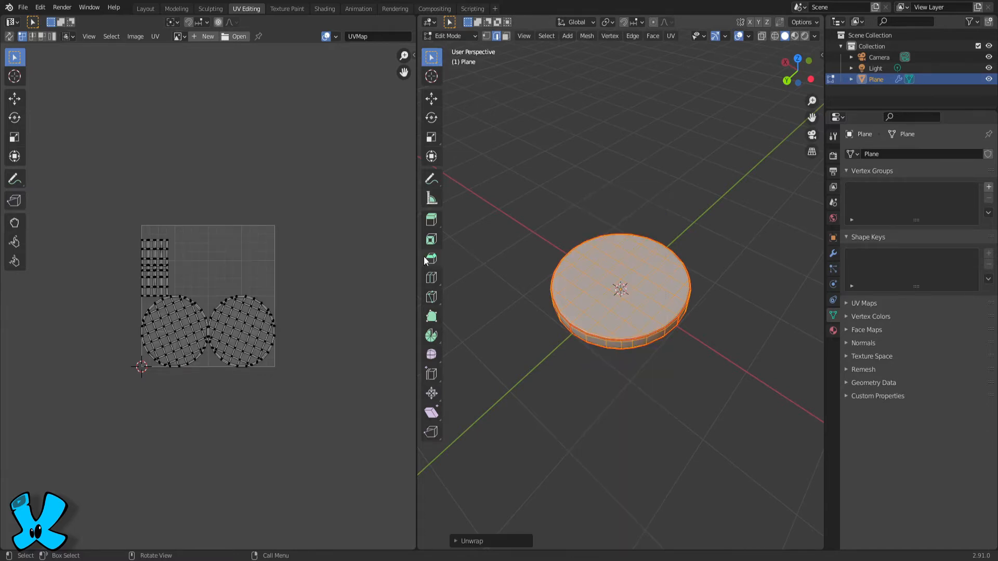
pyautogui.moveTo(102, 194); pyautogui.dragTo(179, 262)
pyautogui.press('g')
pyautogui.click(197, 250)
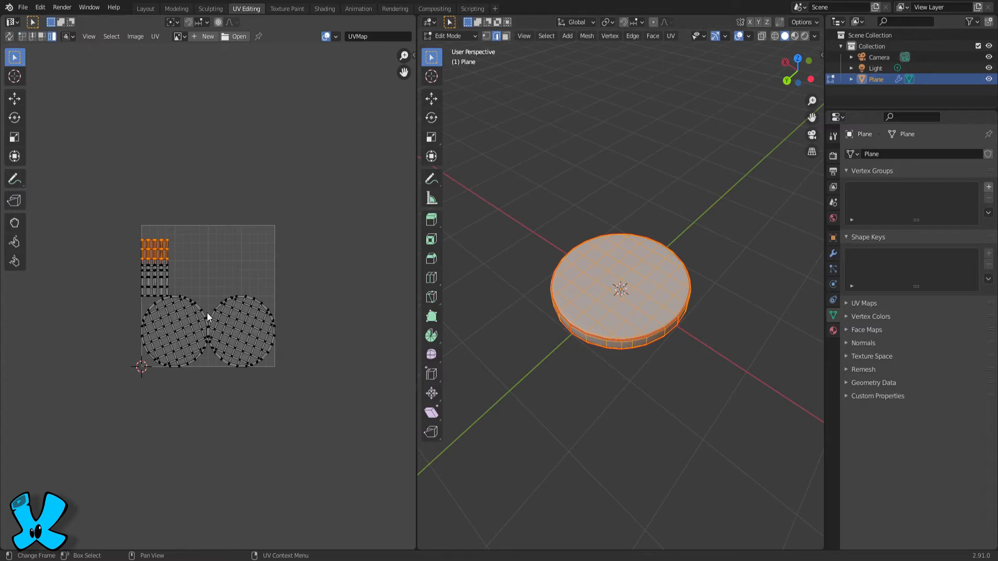
# - Select the side-strip UV islands together and move them up, partly above the UV square and clear of the circular islands
pyautogui.moveTo(124, 210); pyautogui.dragTo(189, 274)
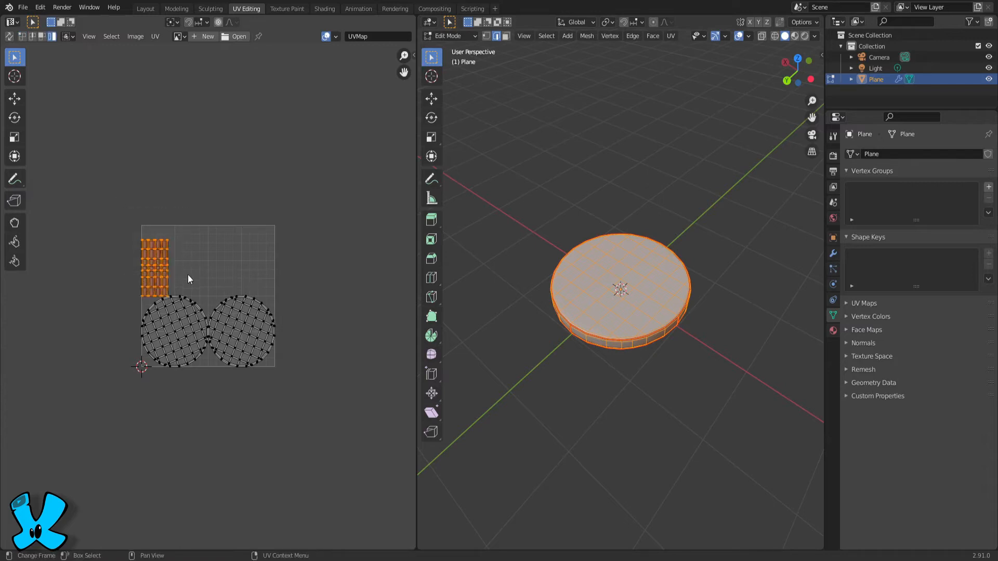
pyautogui.press('g')
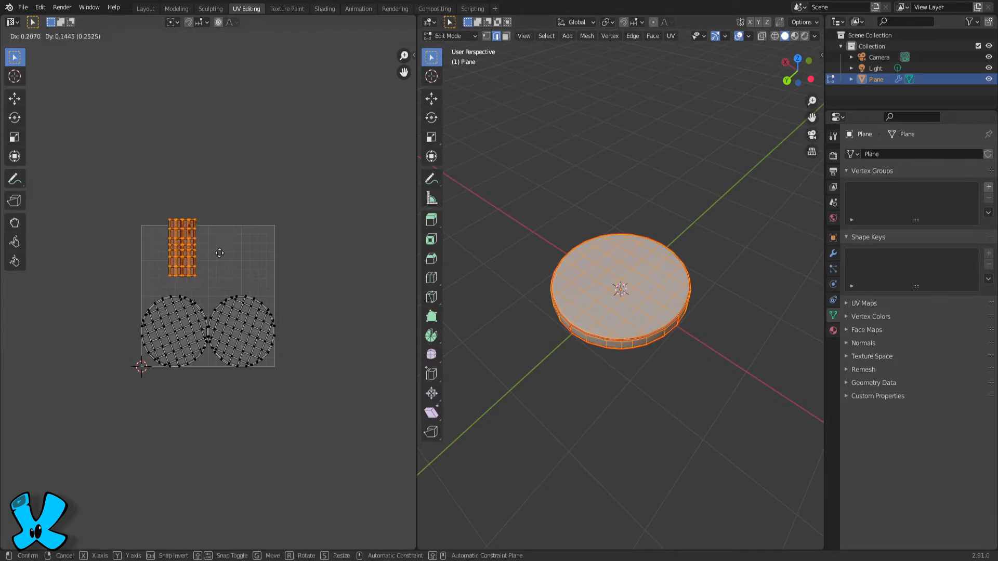
pyautogui.click(229, 212)
pyautogui.click(229, 211)
# - Select the side-strip UV islands individually and move them apart from one another
pyautogui.keyDown('alt'); pyautogui.click(216, 207); pyautogui.keyUp('alt')
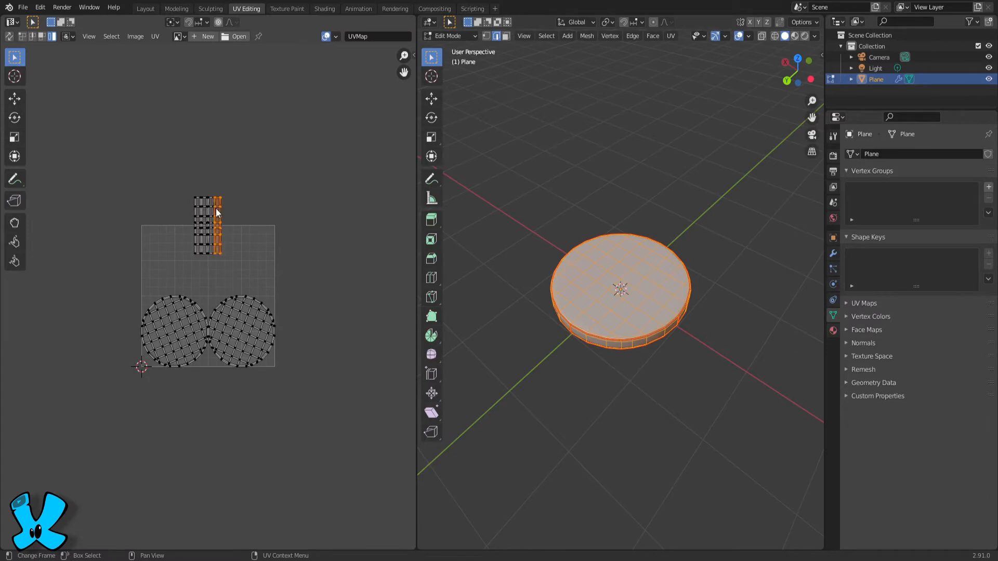
pyautogui.press('g')
pyautogui.click(232, 208)
pyautogui.keyDown('alt'); pyautogui.click(196, 222); pyautogui.keyUp('alt')
pyautogui.press('g')
pyautogui.click(195, 226)
pyautogui.keyDown('alt'); pyautogui.click(208, 226); pyautogui.keyUp('alt')
pyautogui.press('g')
pyautogui.click(214, 226)
pyautogui.press('g')
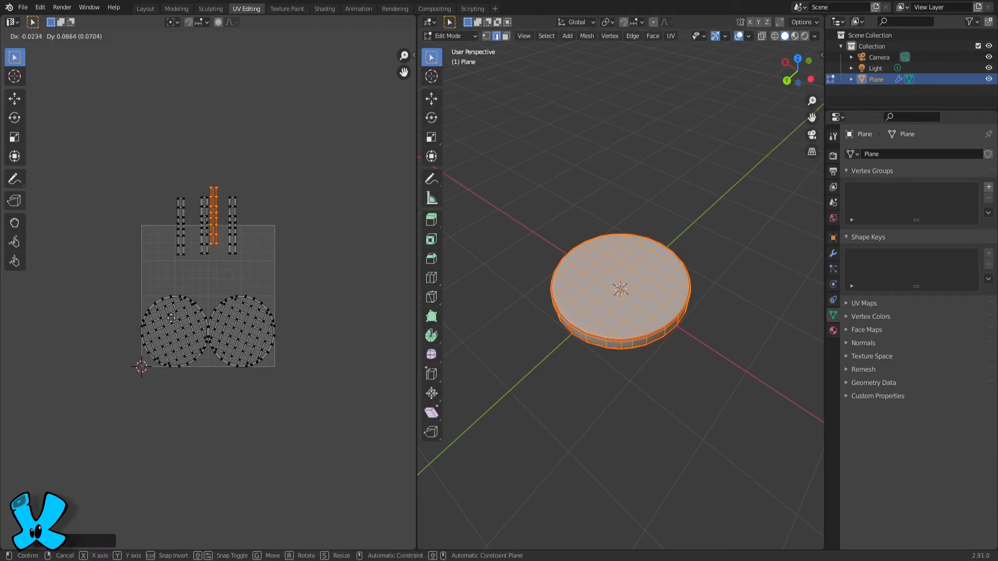
pyautogui.click(172, 342)
# - Move the left circular UV island up, away from the lower edge of the UV square
pyautogui.click(171, 341)
pyautogui.press('g')
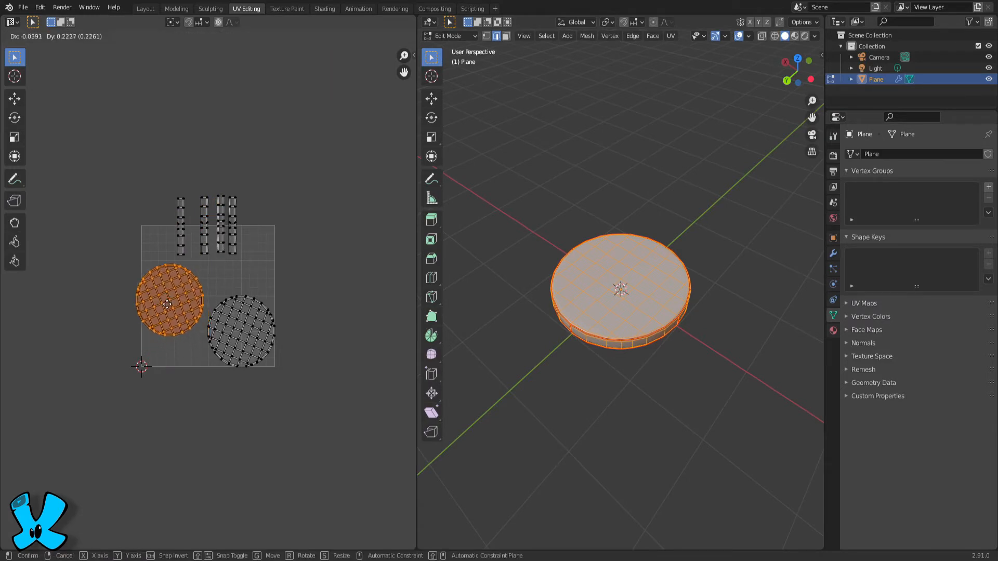
pyautogui.click(174, 302)
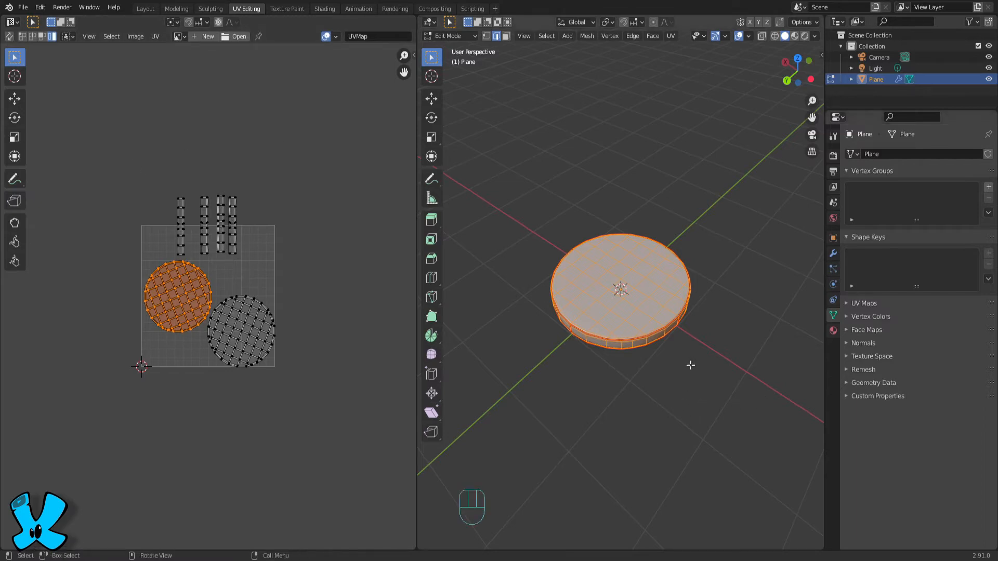
# - Show the disc in Object Mode with Material Preview shading and give it a new material named ARGENT
pyautogui.press('Tab')
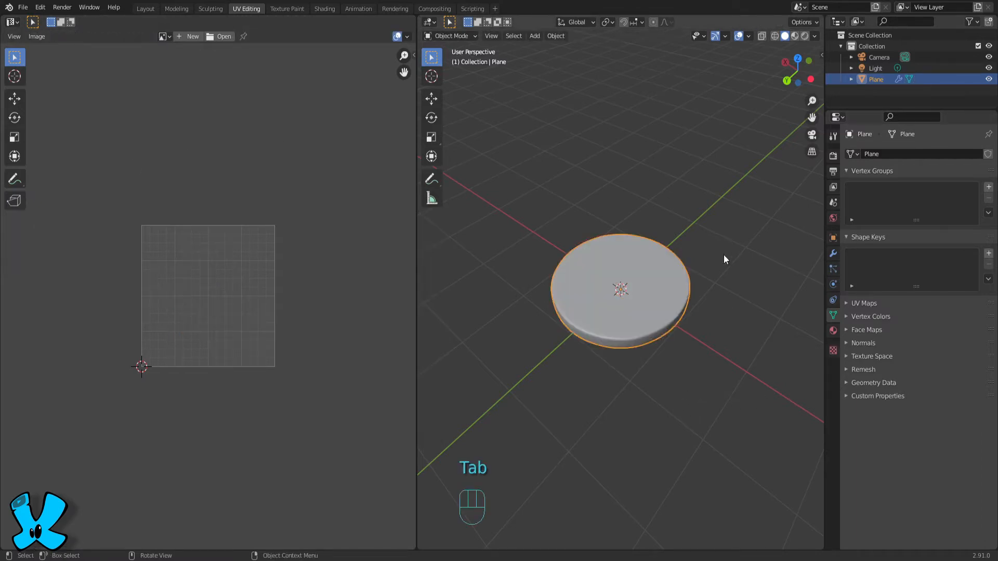
pyautogui.click(794, 36)
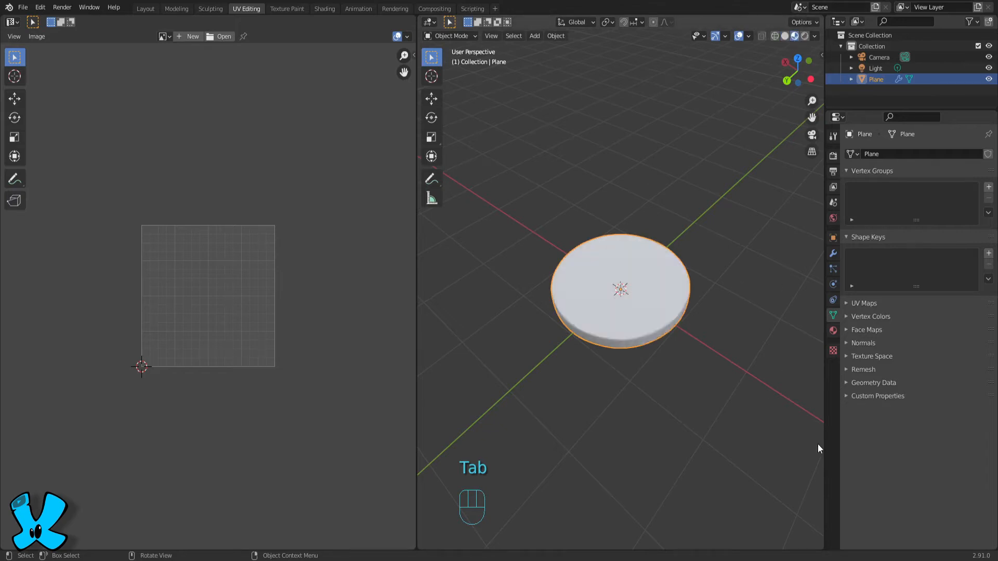
pyautogui.click(833, 330)
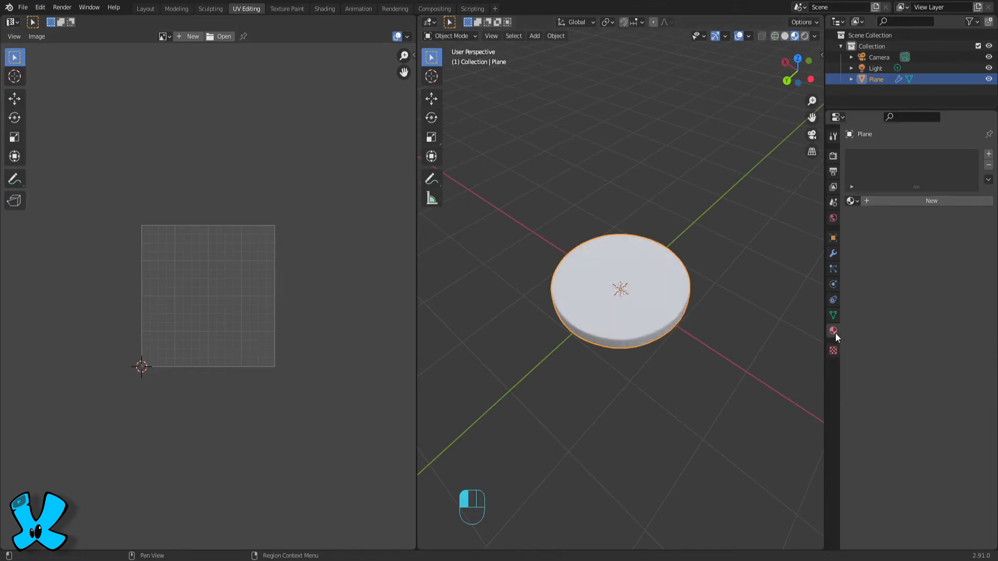
pyautogui.click(927, 202)
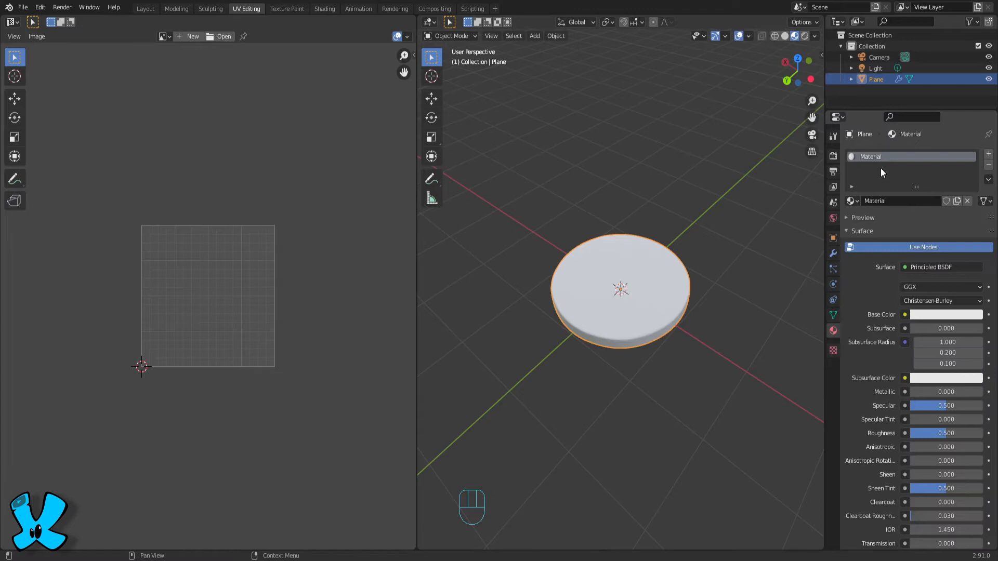
pyautogui.doubleClick(889, 202)
pyautogui.write('A')
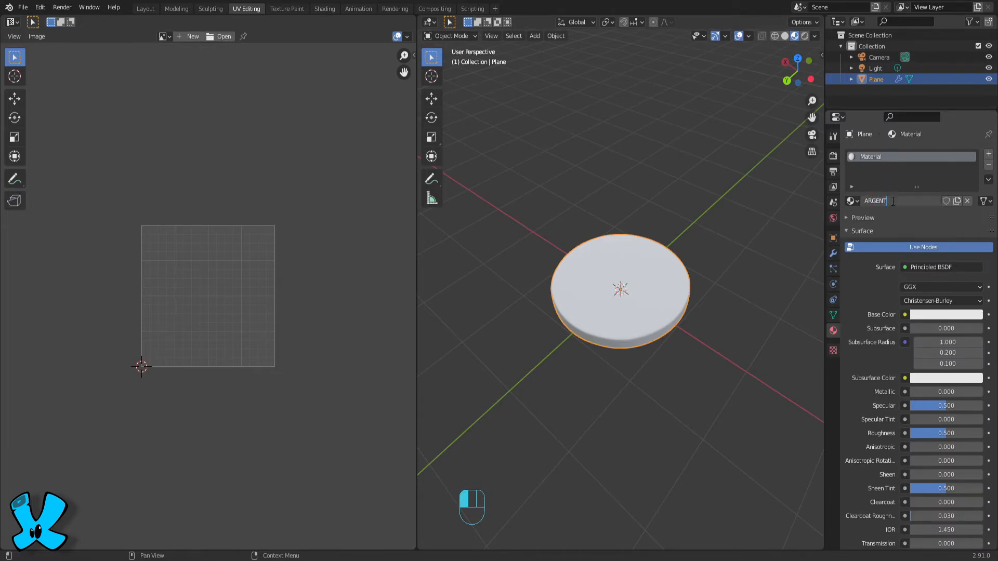
pyautogui.write('RGENT')
pyautogui.click(901, 188)
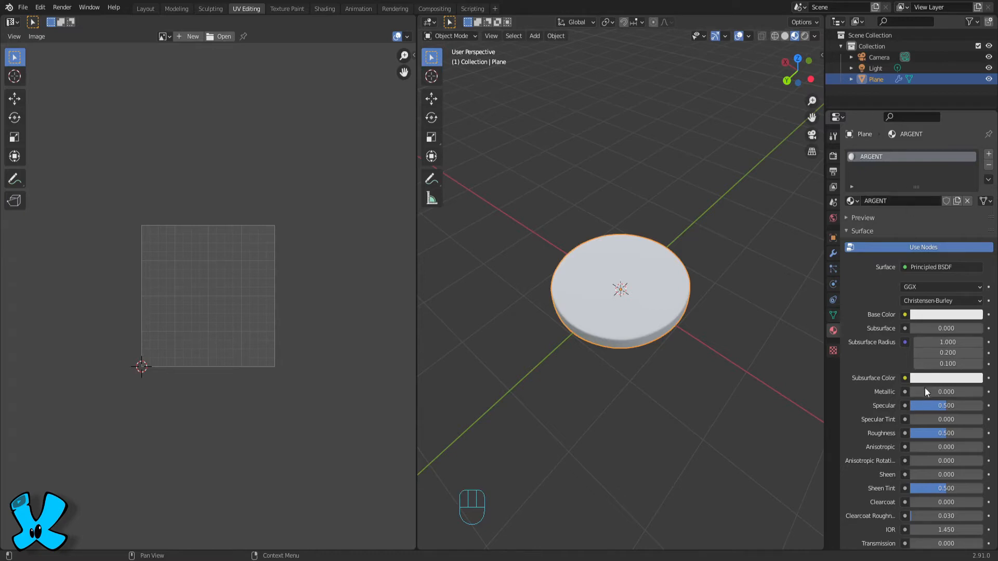
# - Set the ARGENT material's metallic to 1.000, specular to 0.330 and roughness to 0.124, and return the disc to Edit Mode
pyautogui.moveTo(924, 391)
pyautogui.mouseDown()
pyautogui.moveTo(982, 392)
pyautogui.moveTo(933, 406)
pyautogui.mouseUp()
pyautogui.moveTo(946, 432); pyautogui.dragTo(919, 433)
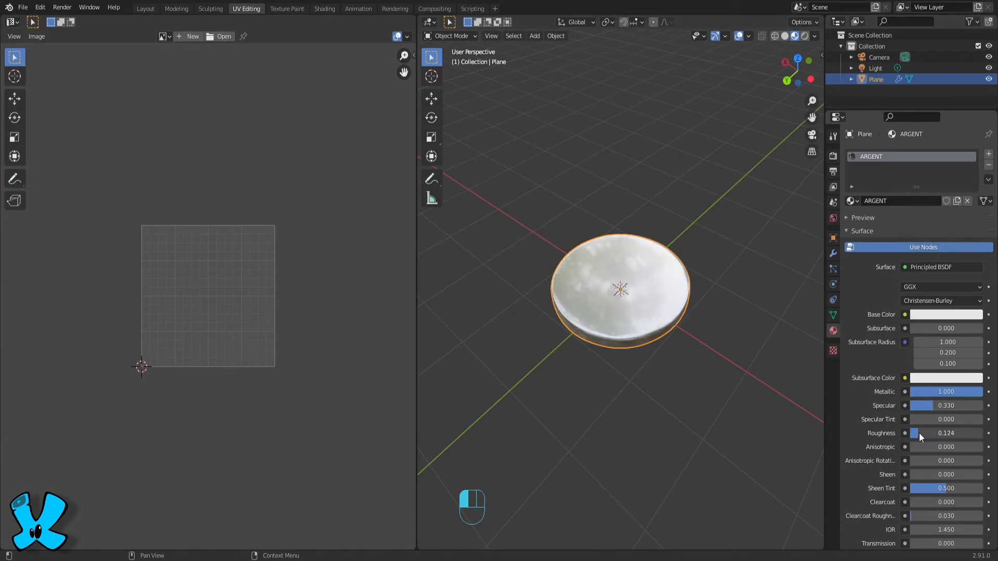
pyautogui.moveTo(713, 391); pyautogui.dragTo(698, 323, button='middle')
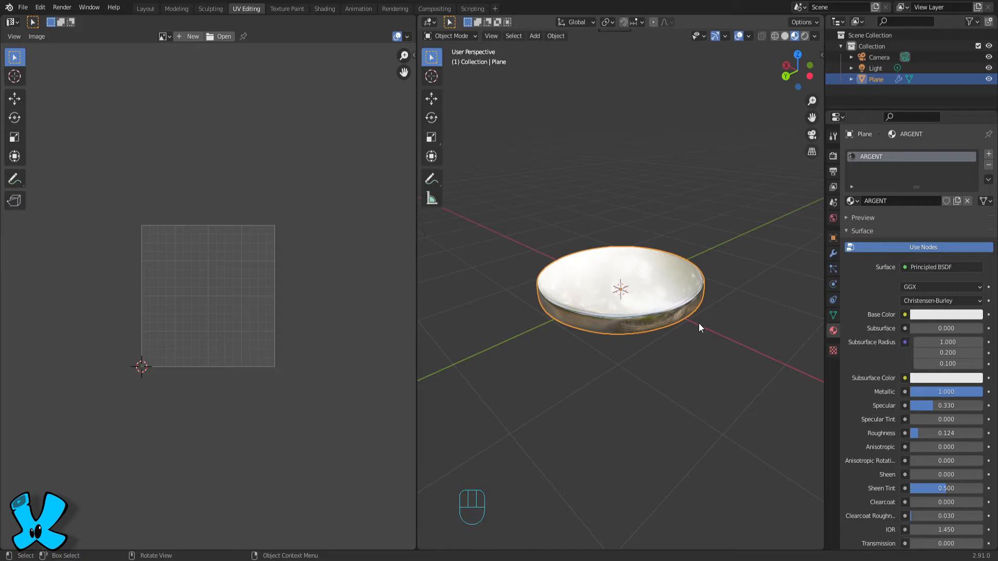
pyautogui.press('Tab')
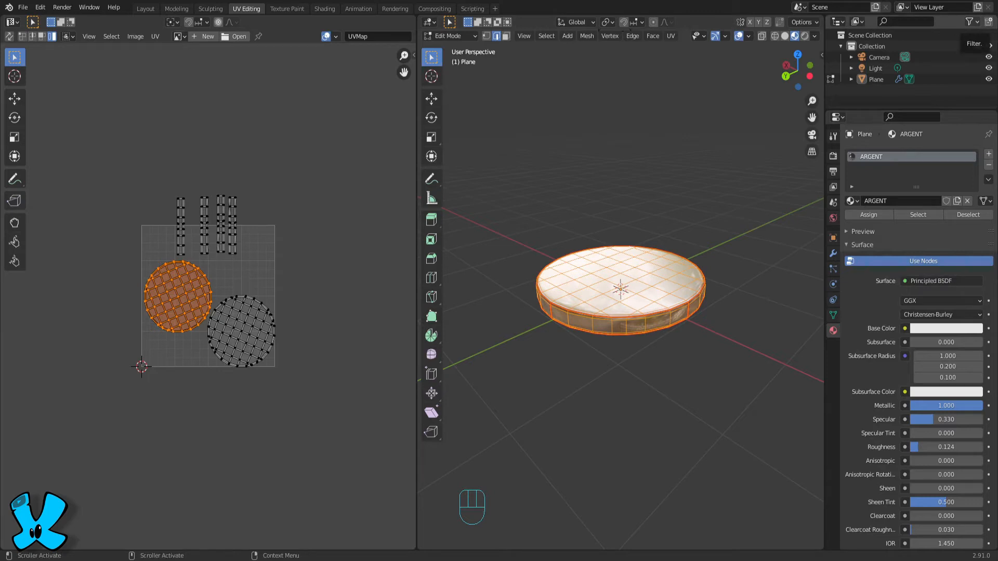
# - Switch to the file explorer window and examine the diffuse, normal and roughness textures in the MAPS folder
pyautogui.hotkey('alt', 'Tab')
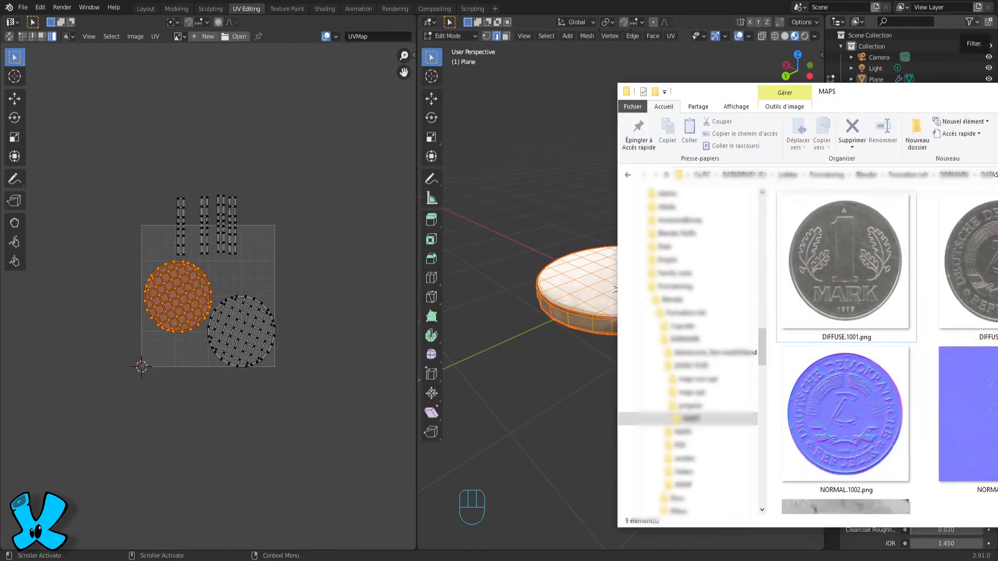
pyautogui.moveTo(997, 99); pyautogui.dragTo(735, 66)
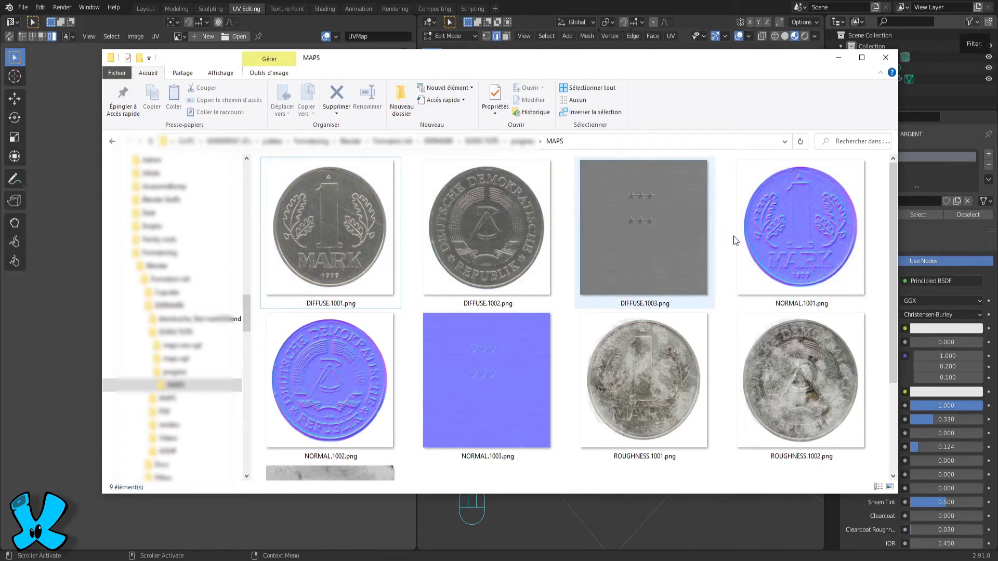
pyautogui.moveTo(893, 337)
pyautogui.mouseDown()
pyautogui.moveTo(898, 408)
pyautogui.moveTo(909, 327)
pyautogui.mouseUp()
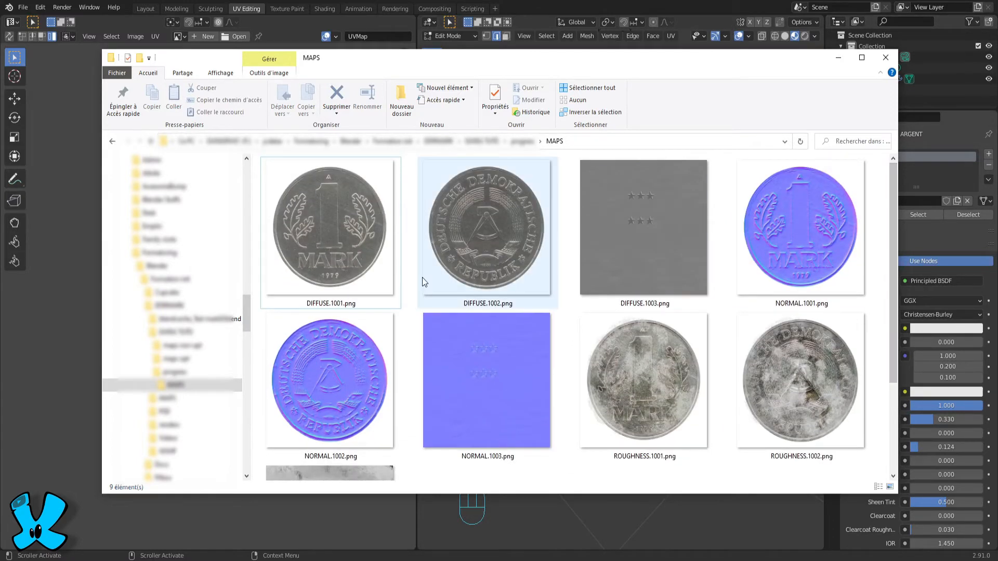
pyautogui.moveTo(424, 281)
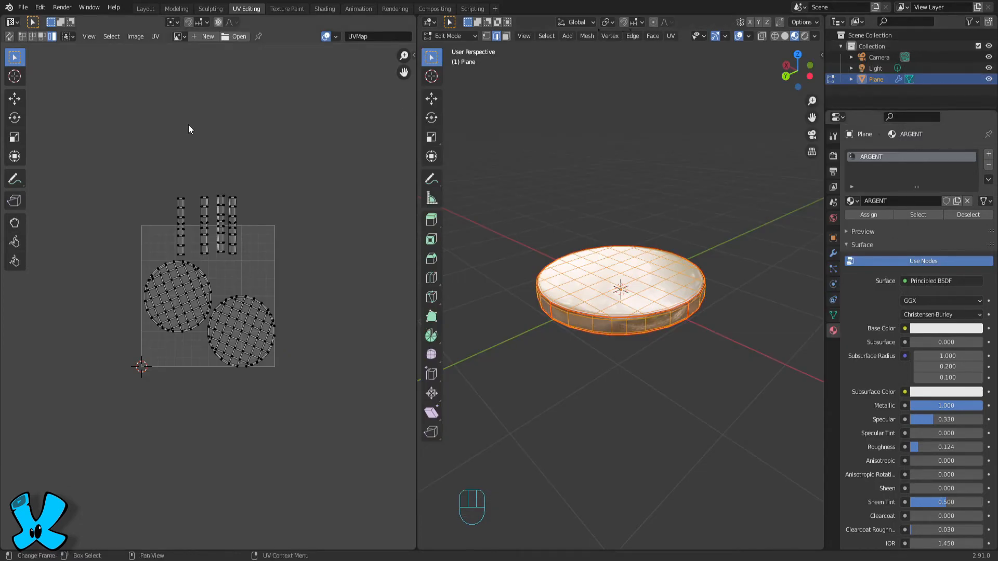
# - Widen the UV editor and set up a new image named DIFFUSE with a size of 2048 × 2048 px
pyautogui.moveTo(416, 313); pyautogui.dragTo(501, 297)
pyautogui.click(228, 37)
pyautogui.click(229, 58)
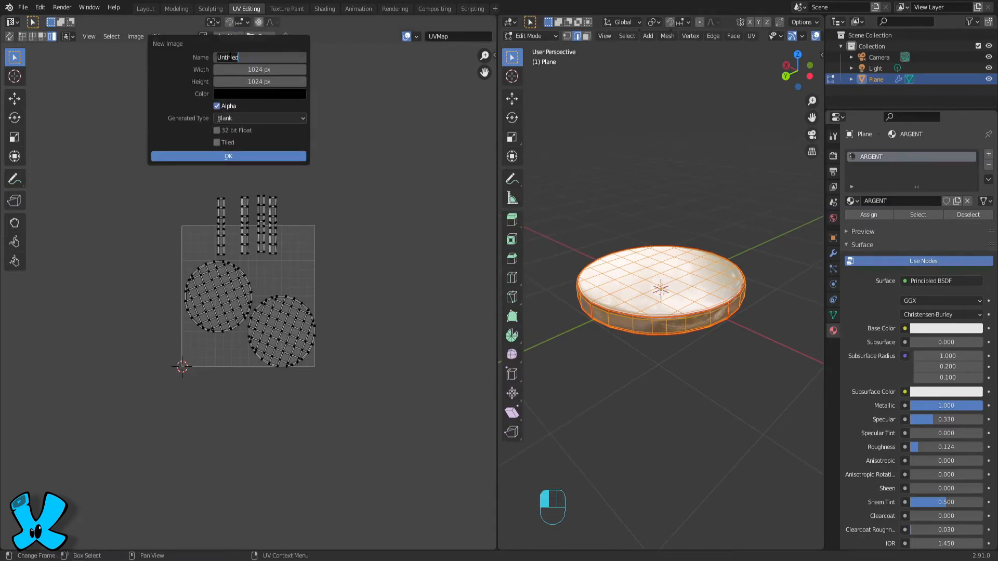
pyautogui.write('DiFFUSE')
pyautogui.click(255, 69)
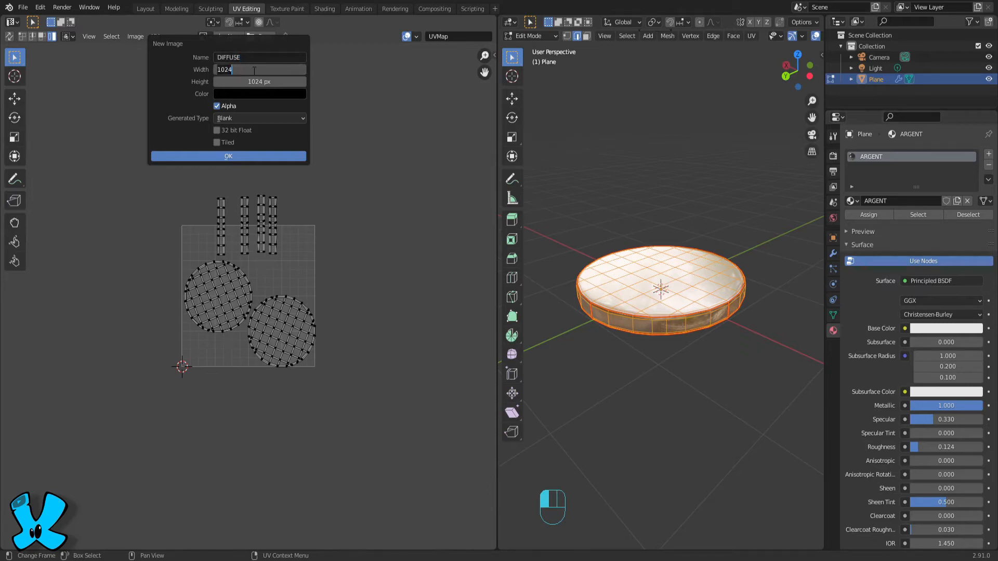
pyautogui.write('2048')
pyautogui.click(270, 82)
pyautogui.write('2048')
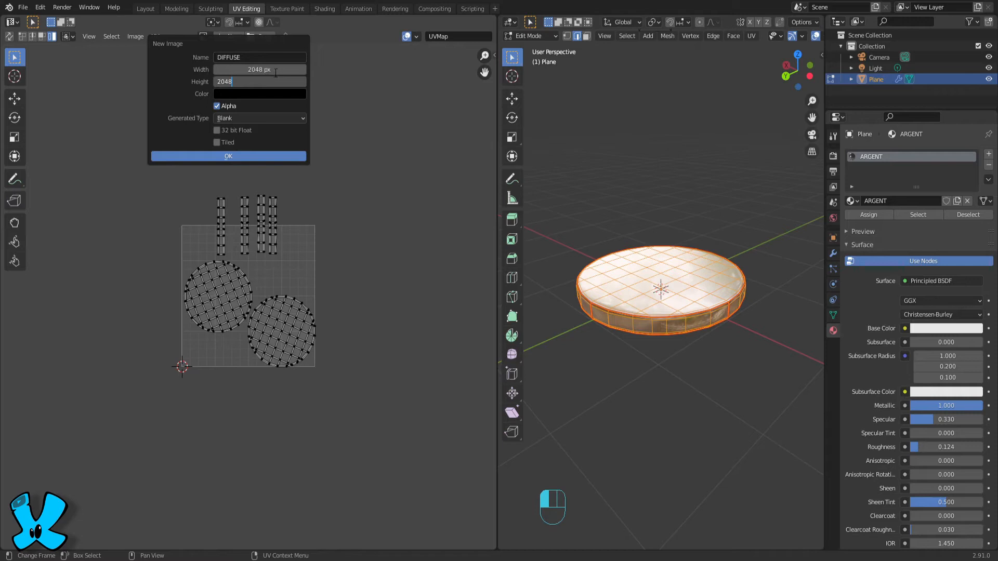
pyautogui.press('Return')
# - Give the new DIFFUSE image a blue fill colour, make it tiled and create it
pyautogui.click(251, 93)
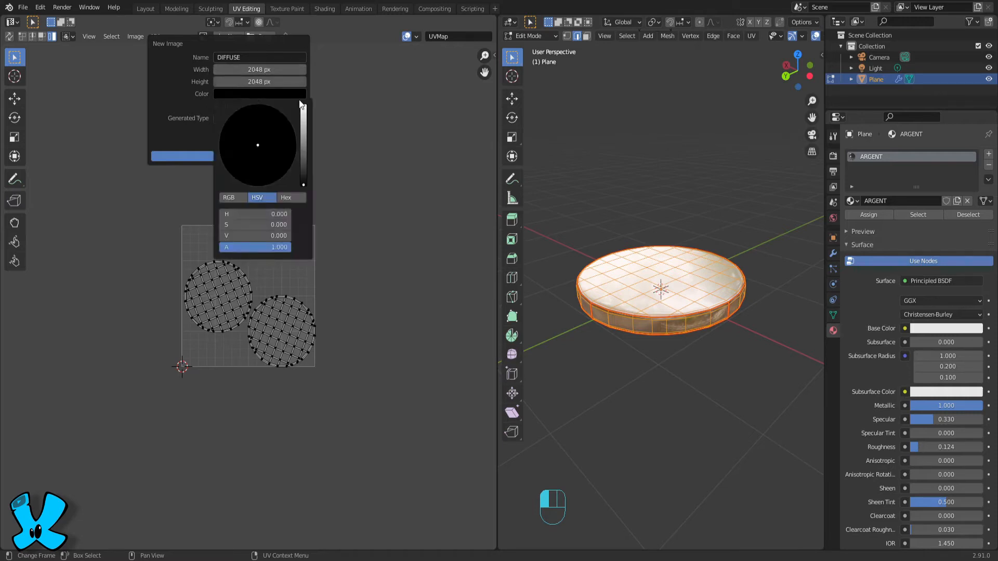
pyautogui.moveTo(304, 189); pyautogui.dragTo(304, 107)
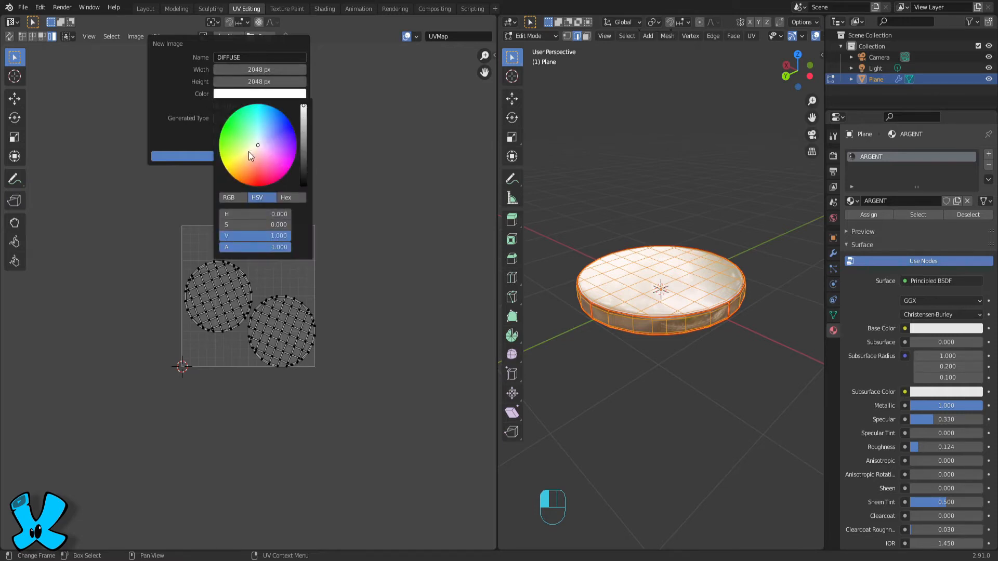
pyautogui.click(282, 132)
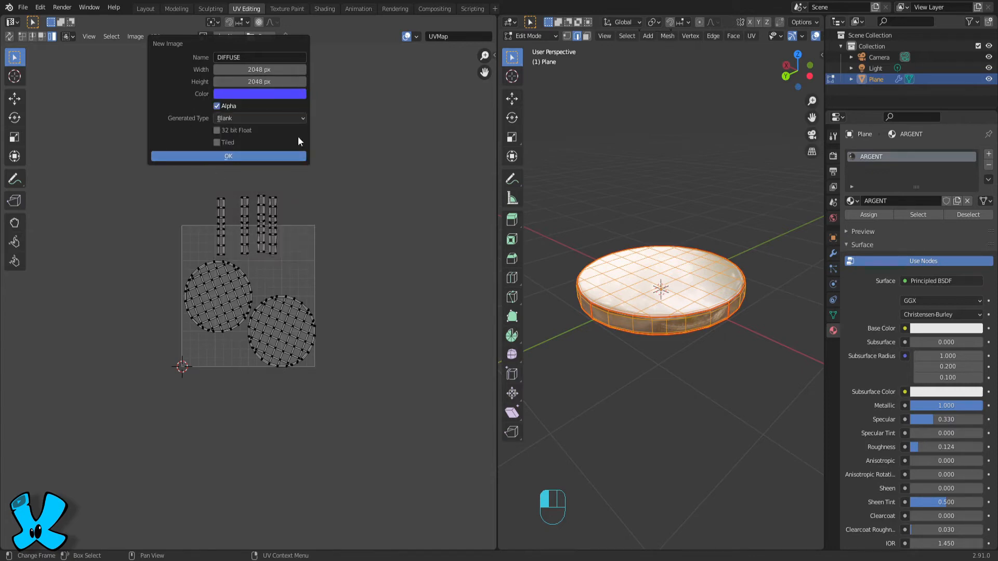
pyautogui.click(217, 142)
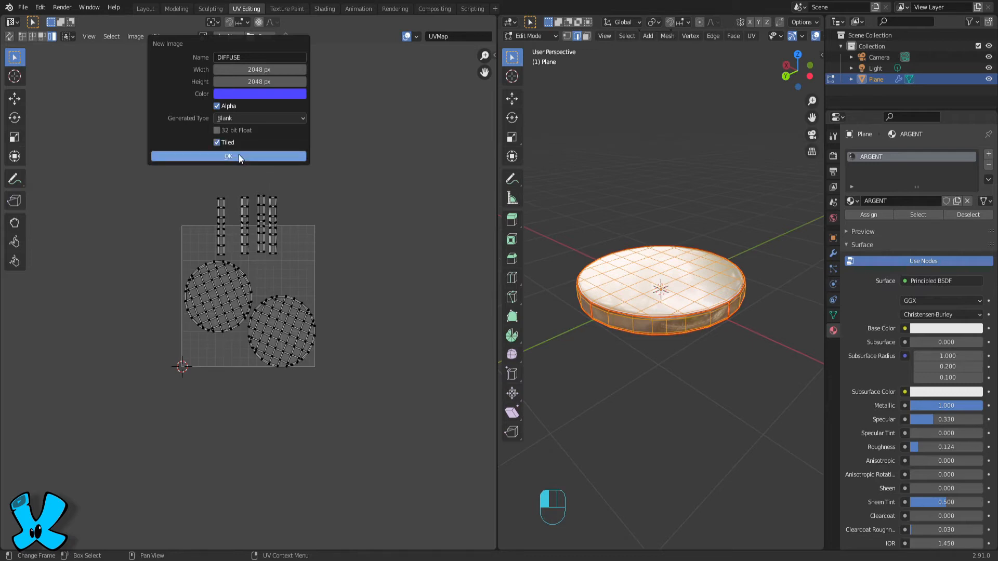
pyautogui.click(238, 157)
pyautogui.scroll(-9, 271, 260)
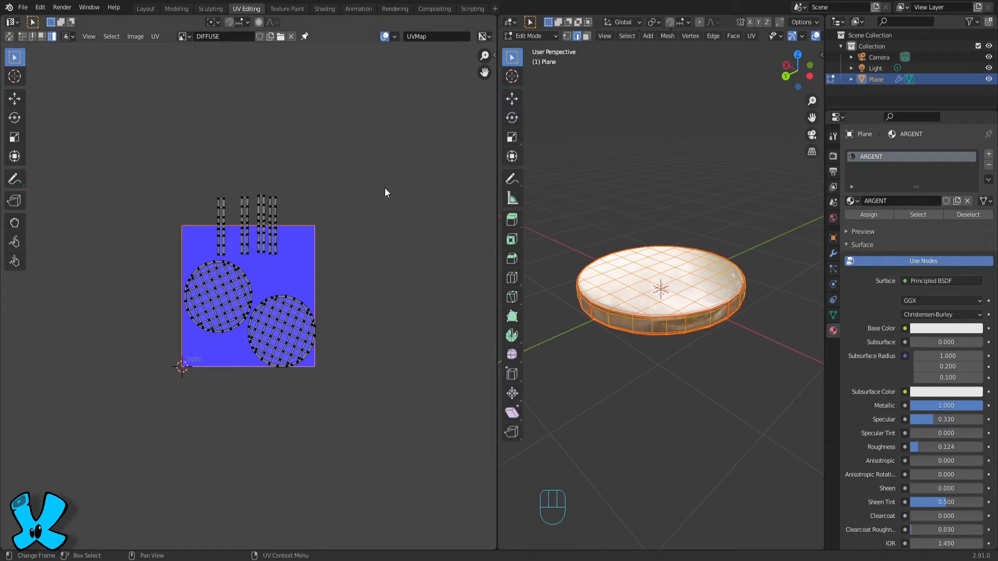
# - Add UDIM tile 1002 to the DIFFUSE image with a green fill at 2048 × 2048 px
pyautogui.press('n')
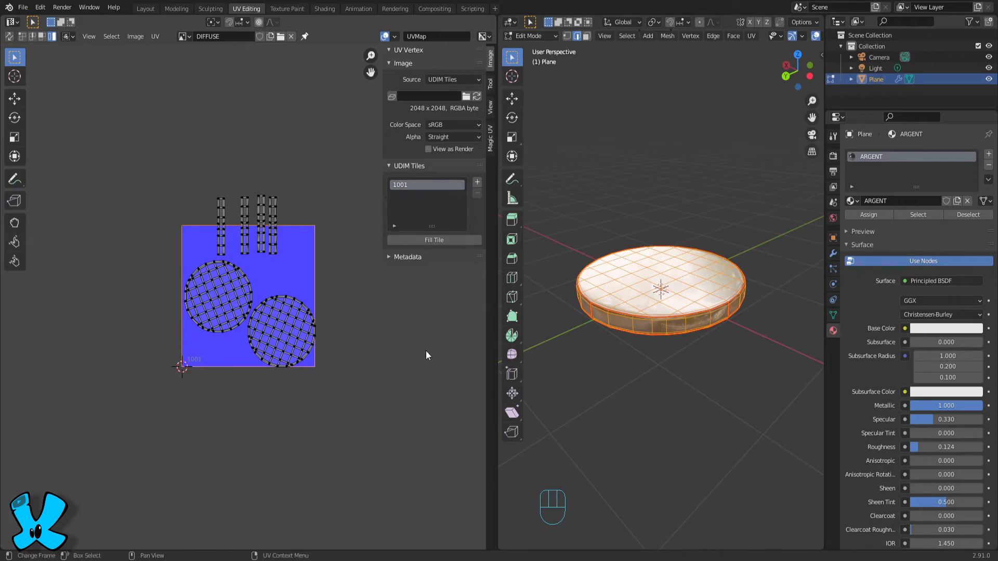
pyautogui.click(476, 184)
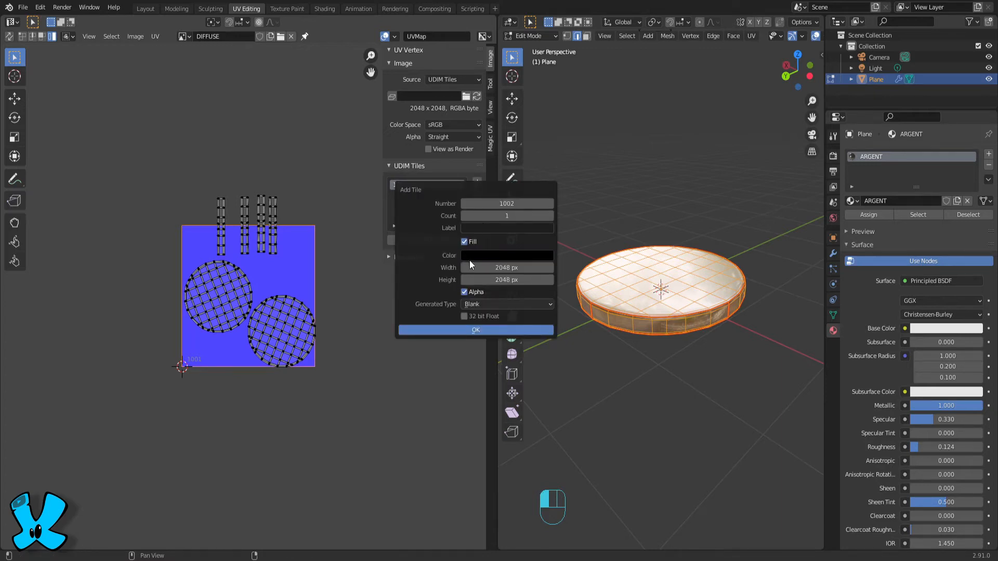
pyautogui.click(487, 257)
pyautogui.moveTo(552, 178); pyautogui.dragTo(551, 97)
pyautogui.click(490, 114)
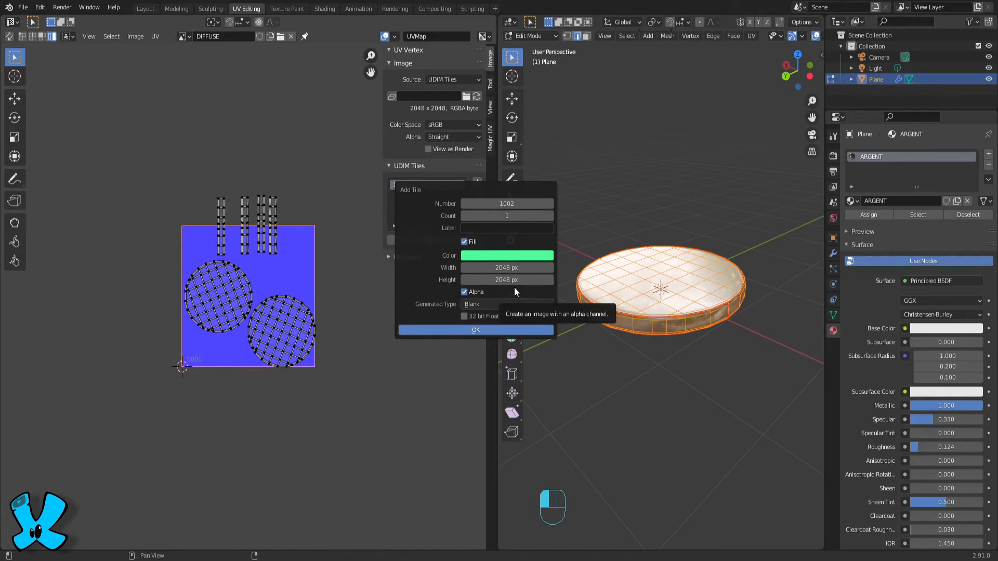
pyautogui.click(479, 331)
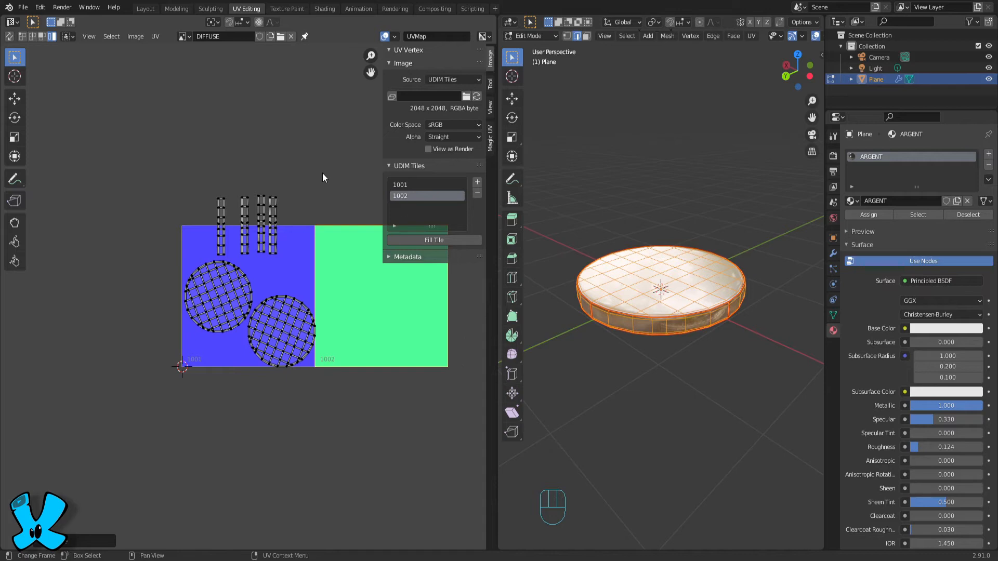
# - Add UDIM tile 1003 to the DIFFUSE image with a pinkish-red fill at 1024 × 1024 px
pyautogui.click(477, 181)
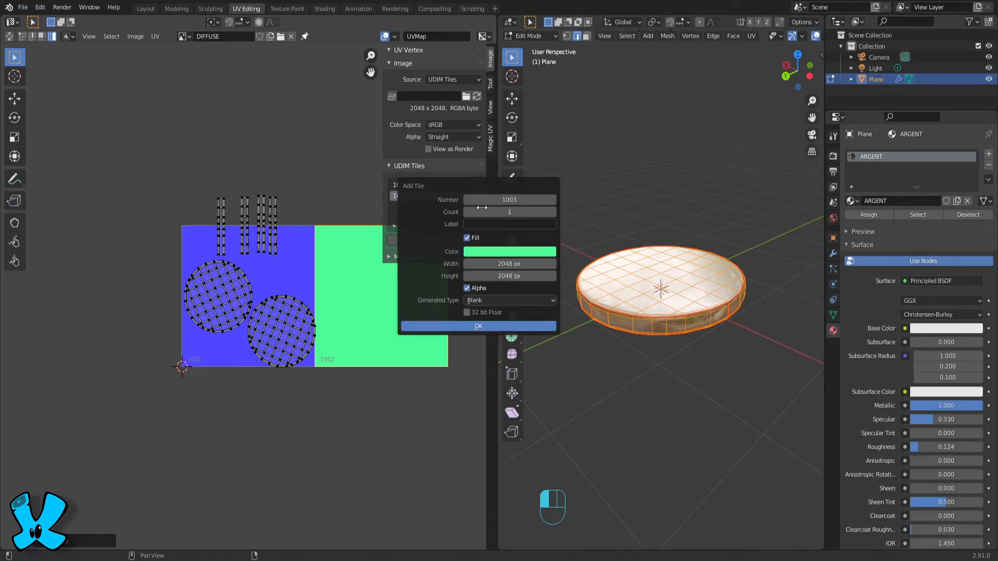
pyautogui.click(503, 264)
pyautogui.write('1024')
pyautogui.click(512, 276)
pyautogui.write('1024')
pyautogui.press('Return')
pyautogui.click(515, 252)
pyautogui.click(509, 154)
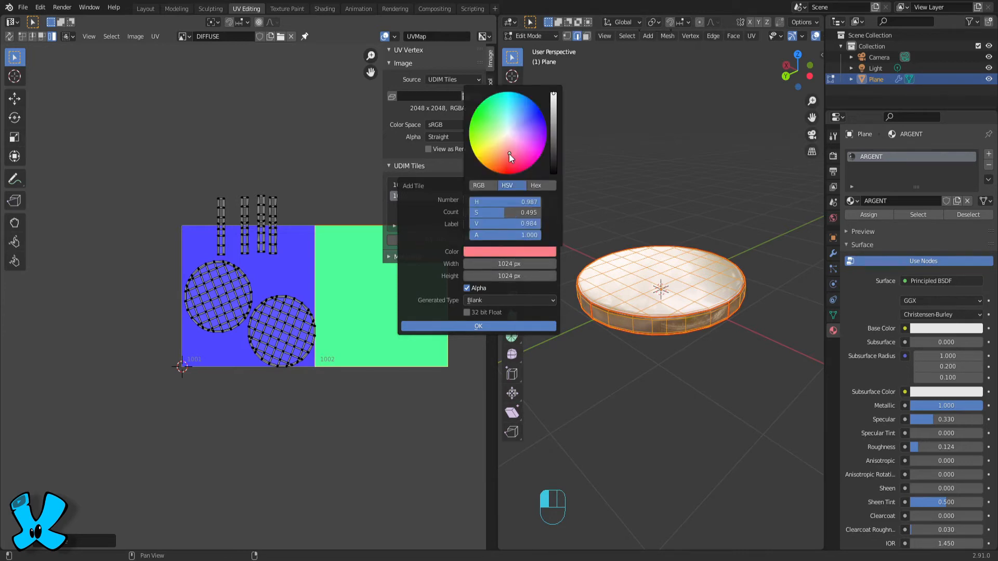
pyautogui.click(467, 324)
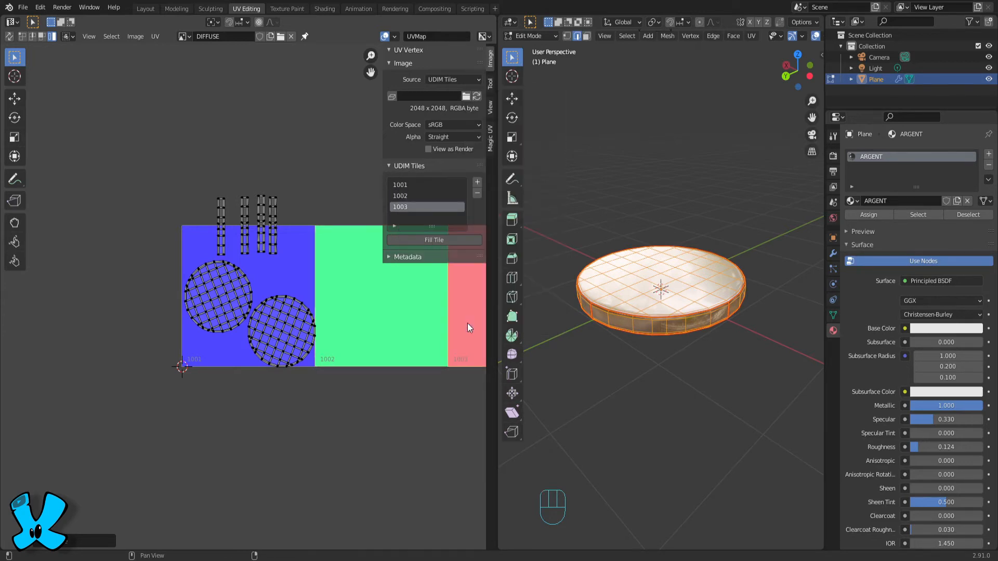
# - Move the lower-right circular UV island from the blue tile into the middle of the green tile 1002
pyautogui.scroll(-4, 351, 363)
pyautogui.scroll(2, 348, 367)
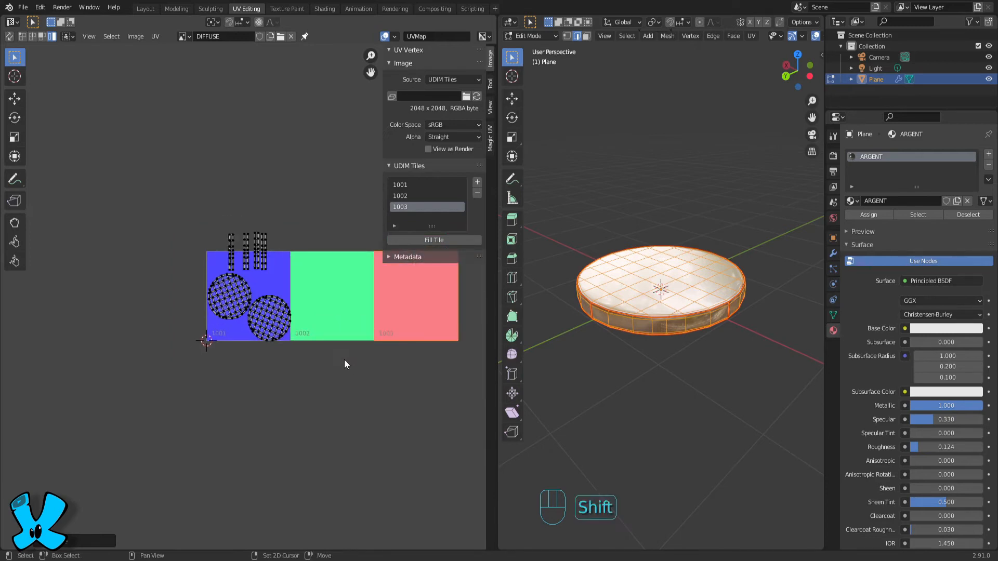
pyautogui.keyDown('shift'); pyautogui.moveTo(274, 400); pyautogui.dragTo(191, 415, button='middle'); pyautogui.keyUp('shift')
pyautogui.click(155, 349)
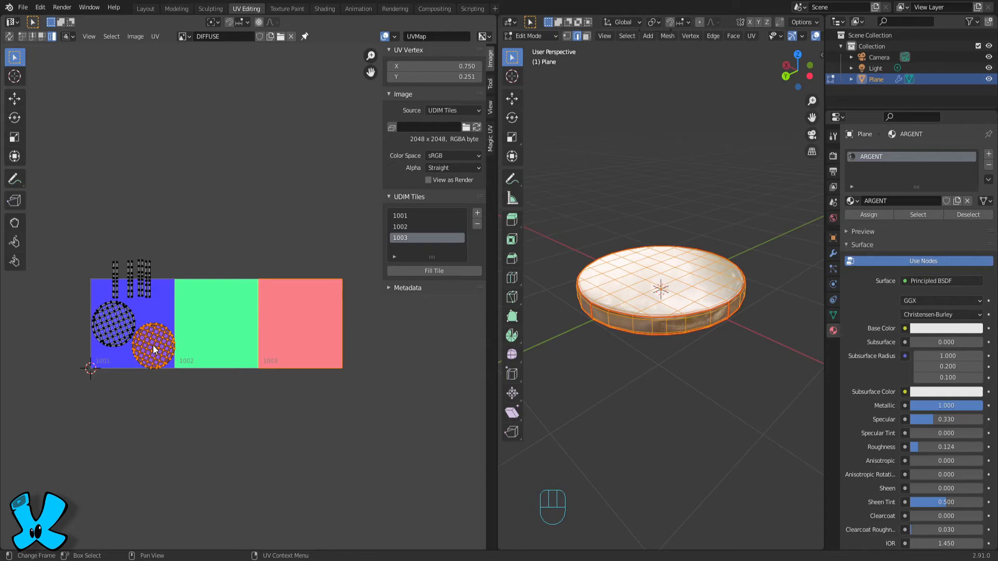
pyautogui.press('g')
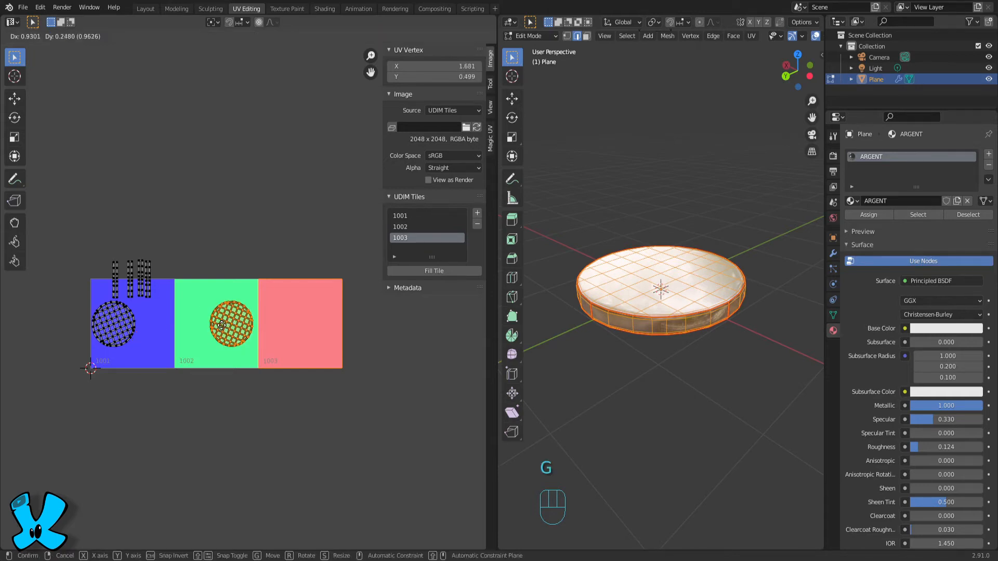
pyautogui.click(157, 340)
# - Move the remaining circular UV island to the middle of the blue tile 1001
pyautogui.click(123, 327)
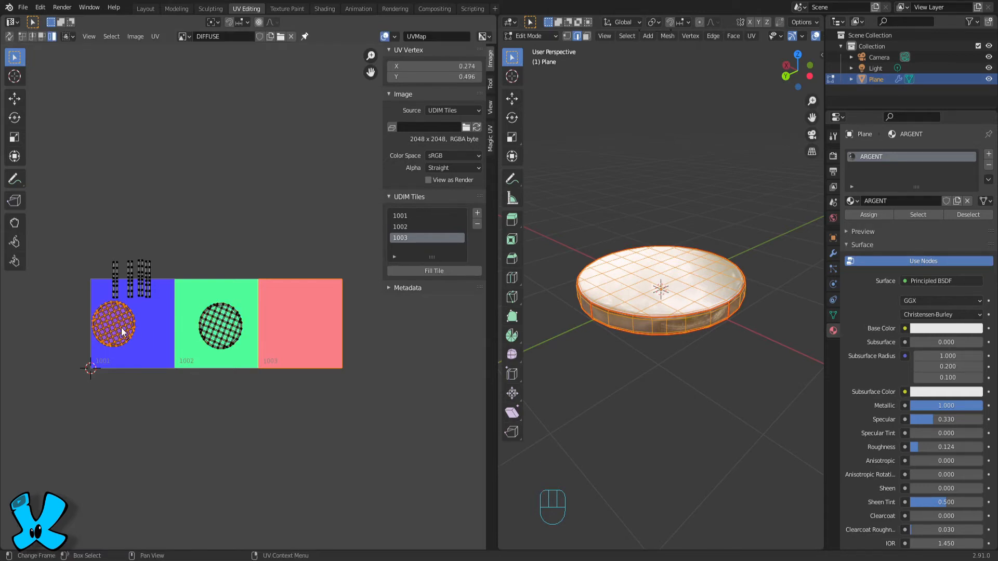
pyautogui.press('g')
pyautogui.click(141, 329)
# - Select all the side-strip UV islands and move them into the middle of the red tile 1003
pyautogui.moveTo(98, 247); pyautogui.dragTo(158, 279)
pyautogui.press('g')
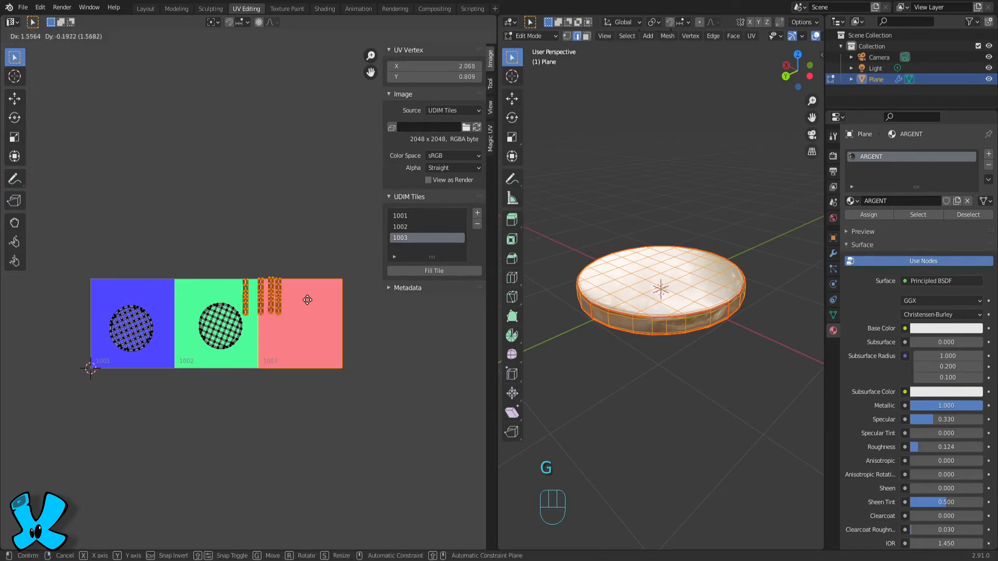
pyautogui.click(330, 325)
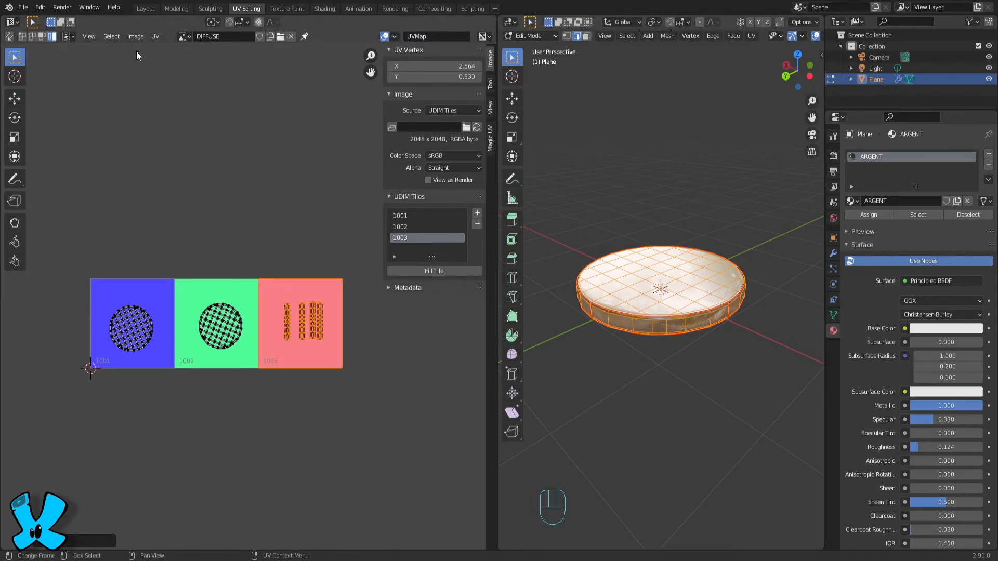
# - Save the tiled DIFFUSE image as PNG under the name DIFFUSE.1001.png in the UDIM folder inside MAPS
pyautogui.click(136, 37)
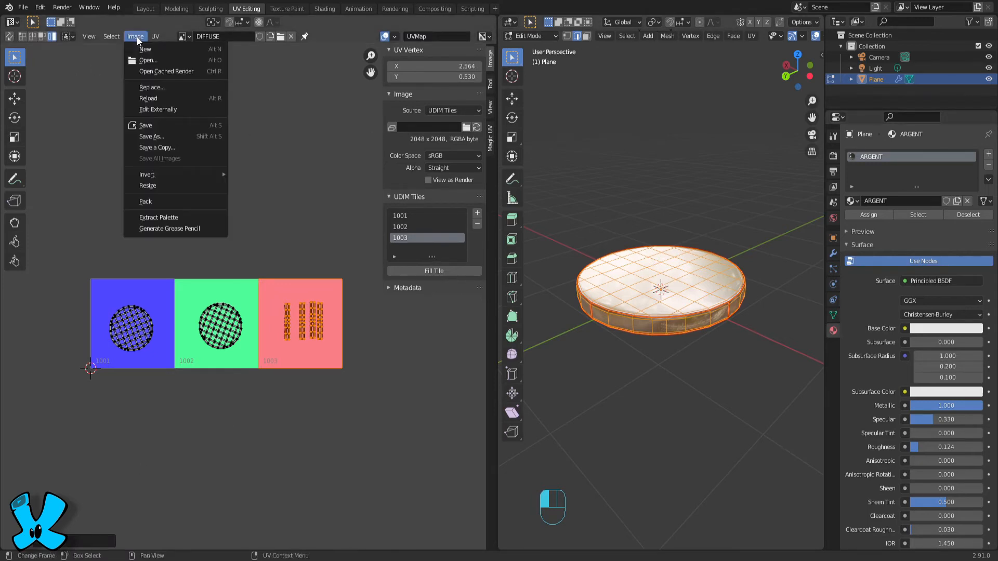
pyautogui.click(156, 137)
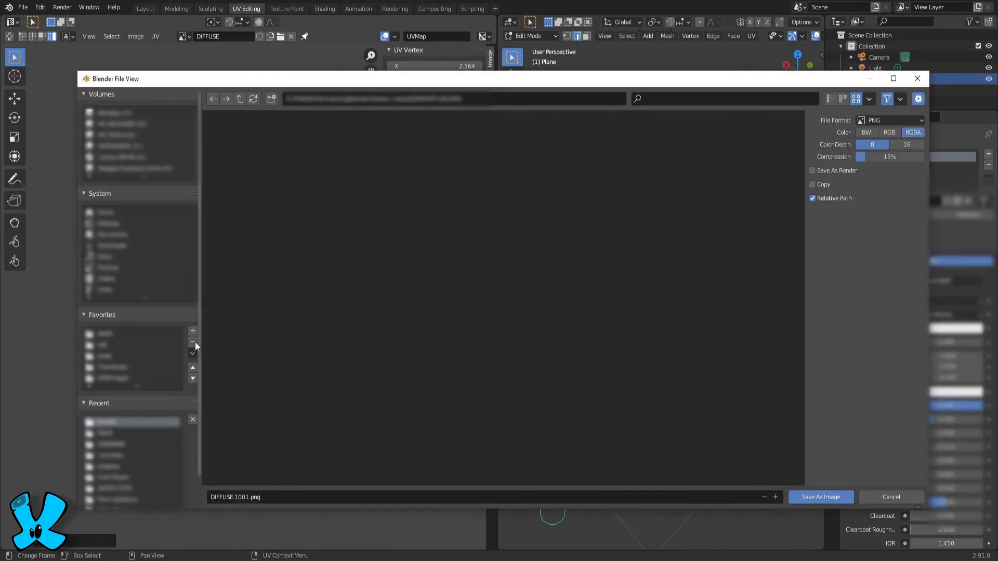
pyautogui.click(105, 334)
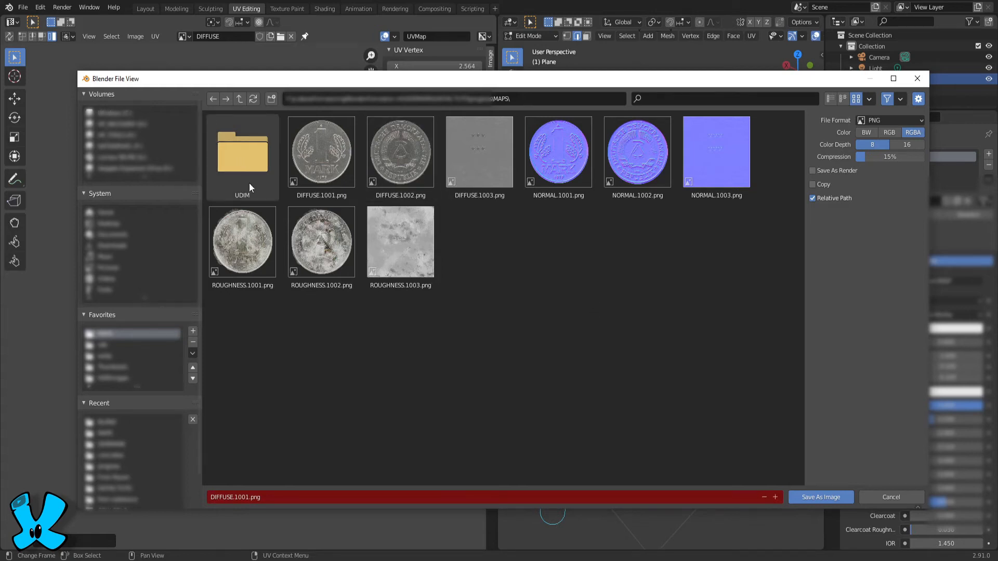
pyautogui.doubleClick(234, 160)
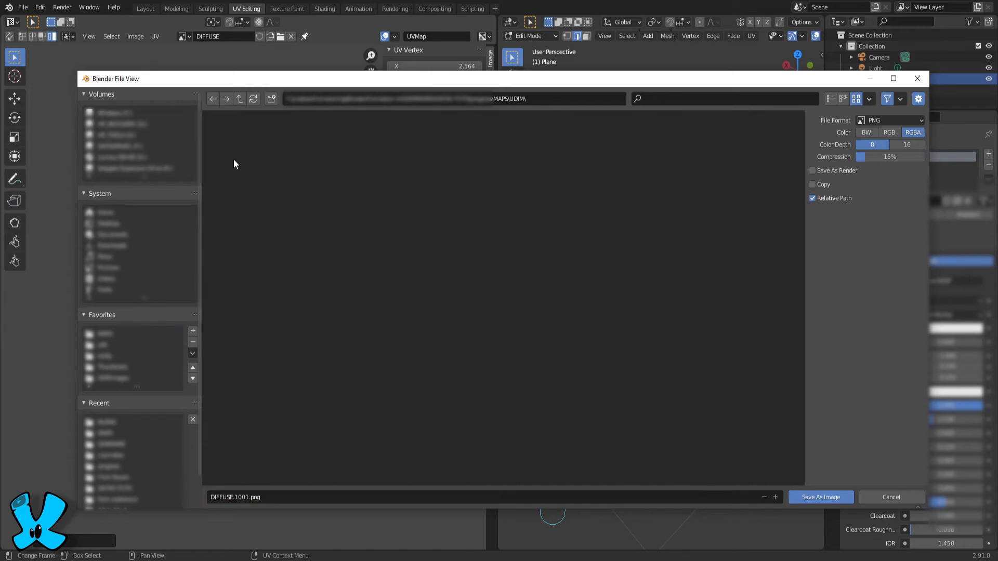
pyautogui.click(825, 498)
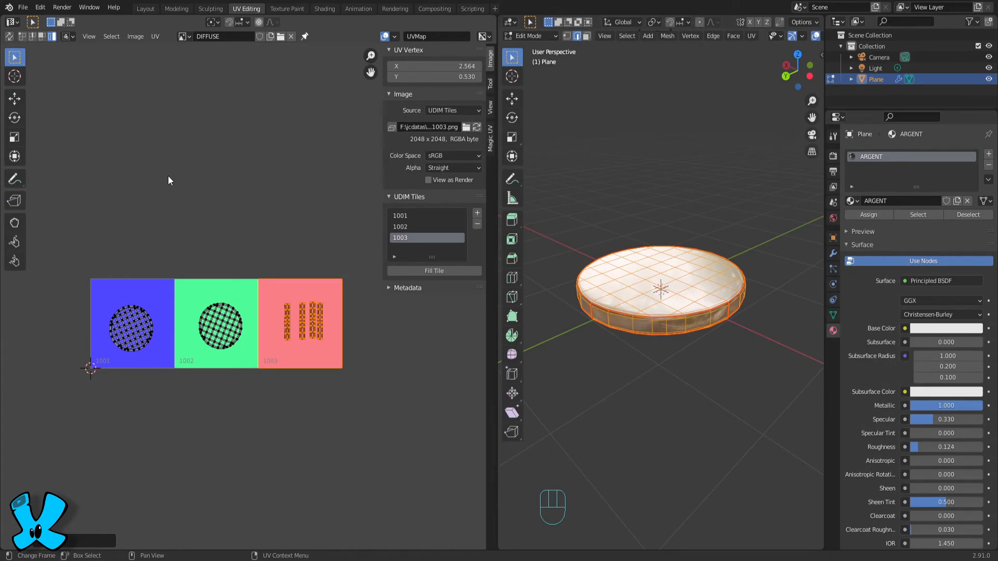
# - Switch to the file explorer and copy DIFFUSE.1001.png, DIFFUSE.1002.png and DIFFUSE.1003.png from the MAPS folder
pyautogui.click(525, 560)
pyautogui.doubleClick(386, 279)
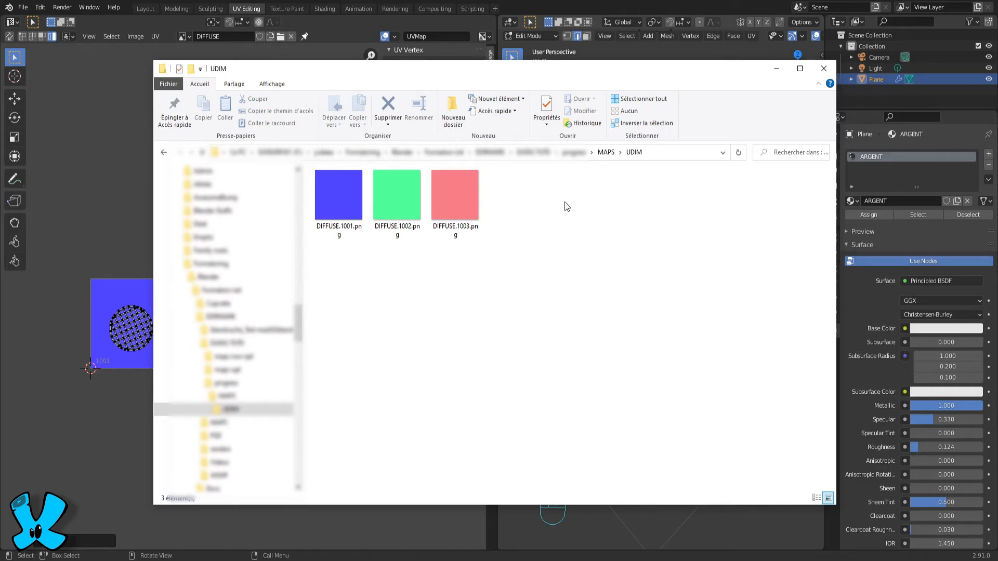
pyautogui.click(603, 156)
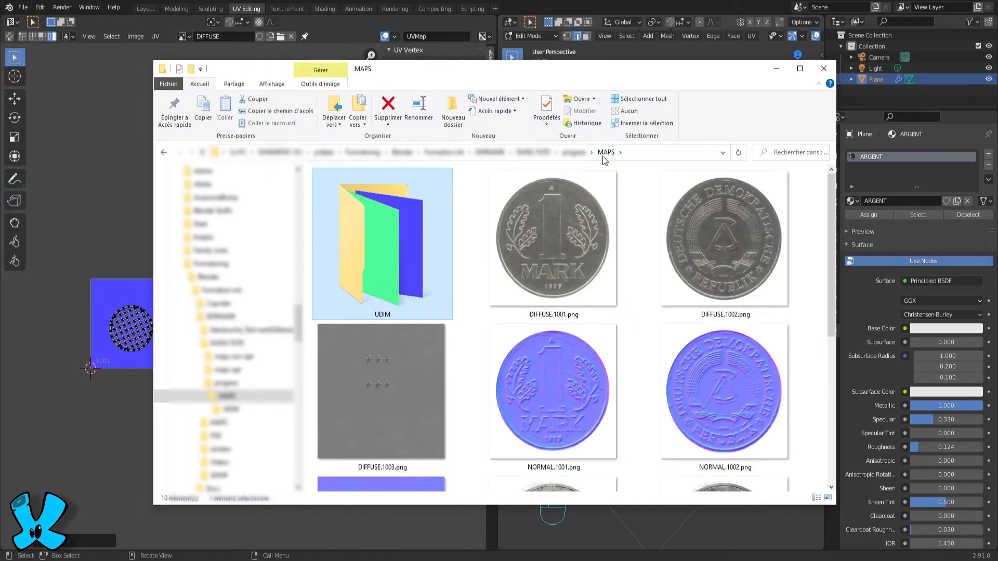
pyautogui.click(548, 278)
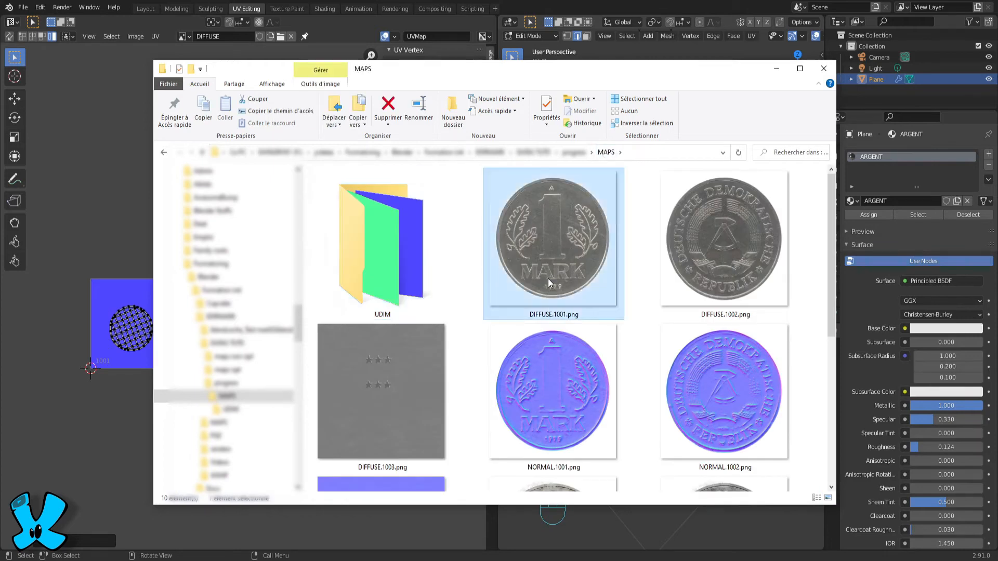
pyautogui.keyDown('ctrl'); pyautogui.click(728, 247); pyautogui.keyUp('ctrl')
pyautogui.keyDown('ctrl'); pyautogui.click(406, 367); pyautogui.keyUp('ctrl')
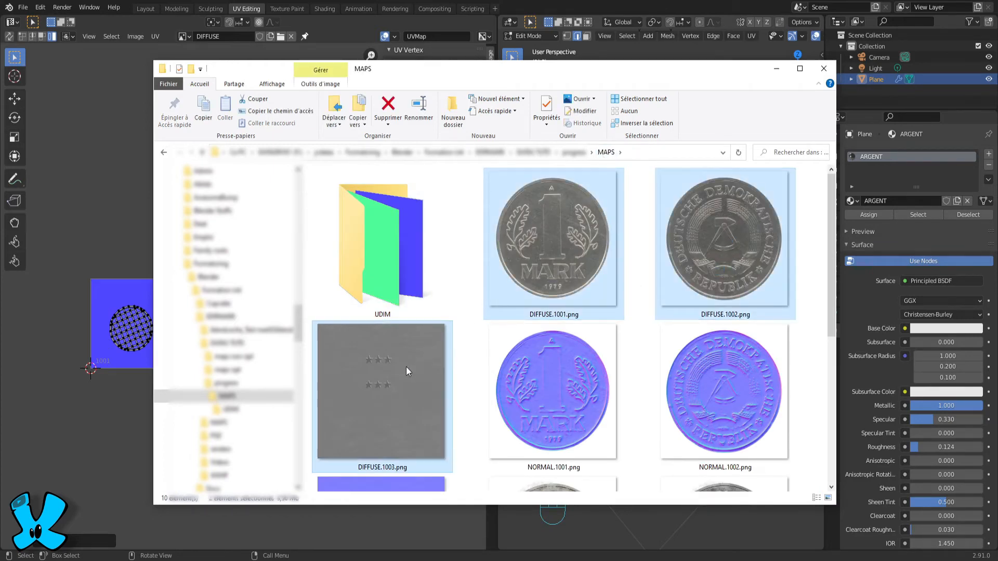
pyautogui.rightClick(406, 366)
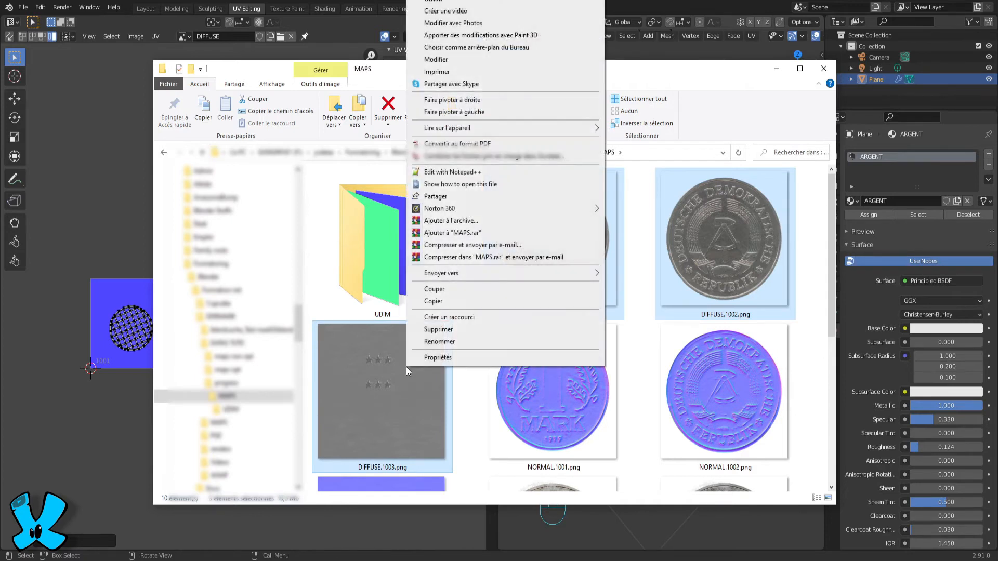
pyautogui.click(434, 301)
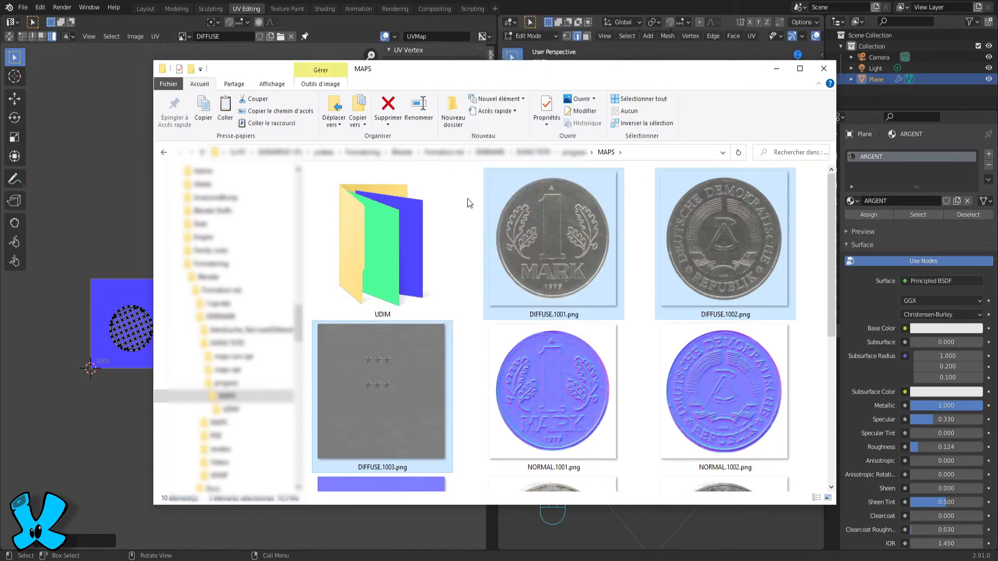
# - Paste the copied files into the UDIM folder, replacing the existing ones, and reload the DIFFUSE image in Blender
pyautogui.doubleClick(399, 240)
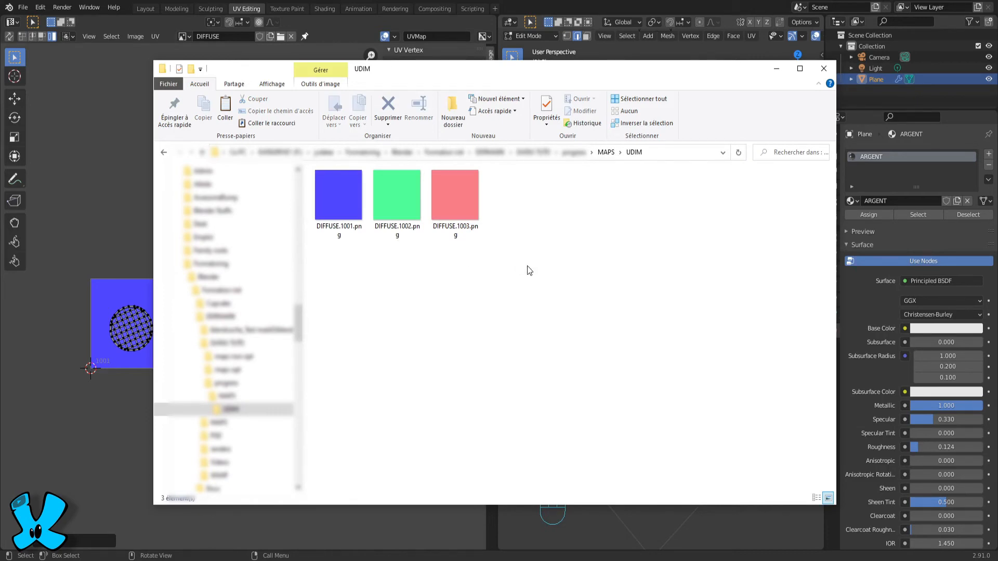
pyautogui.hotkey('ctrl', 'v')
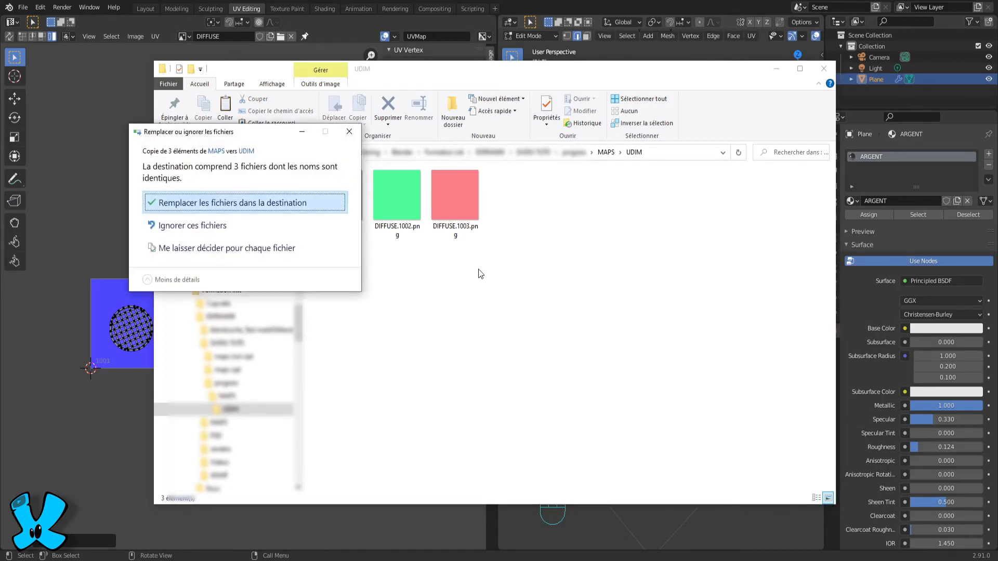
pyautogui.click(281, 202)
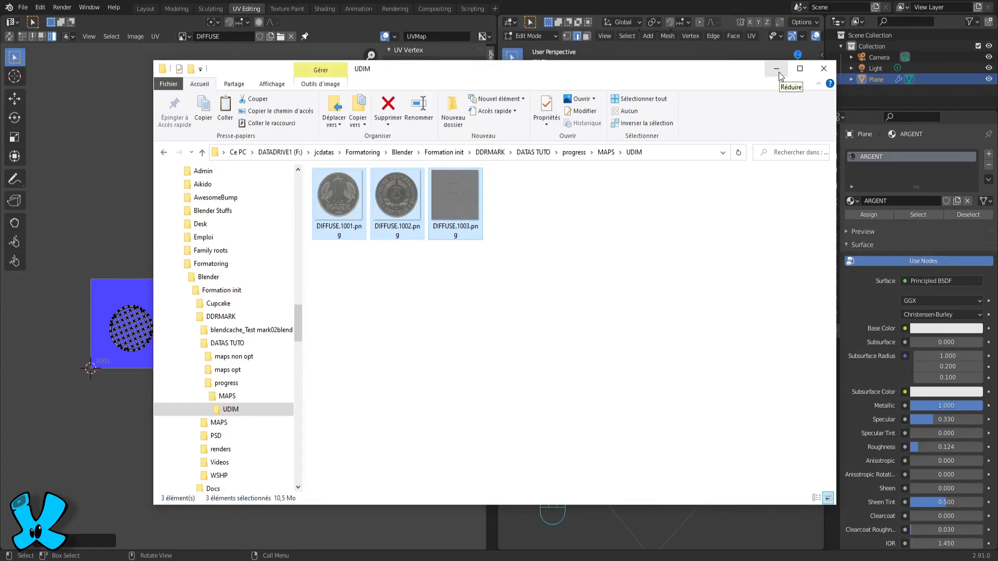
pyautogui.click(777, 69)
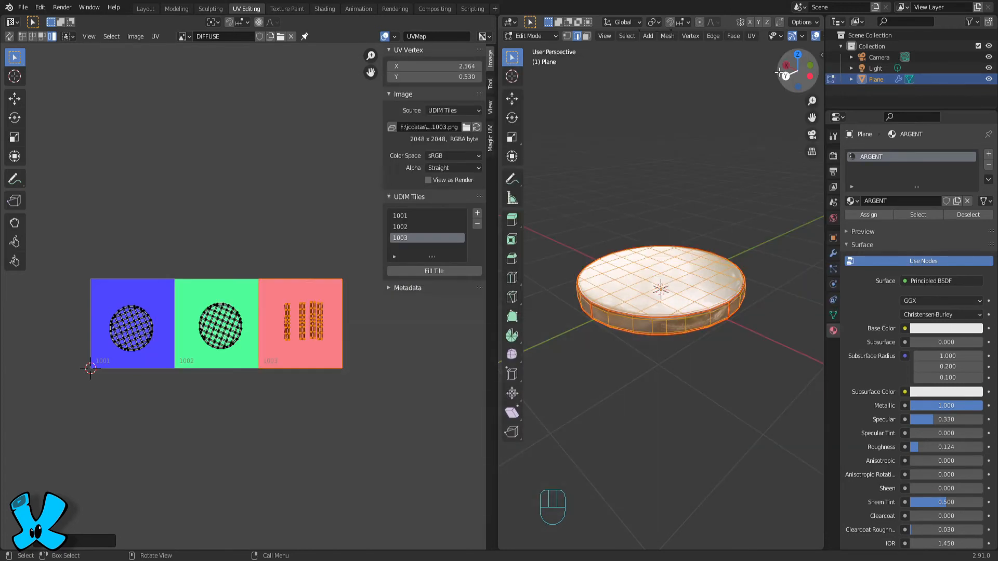
pyautogui.click(476, 127)
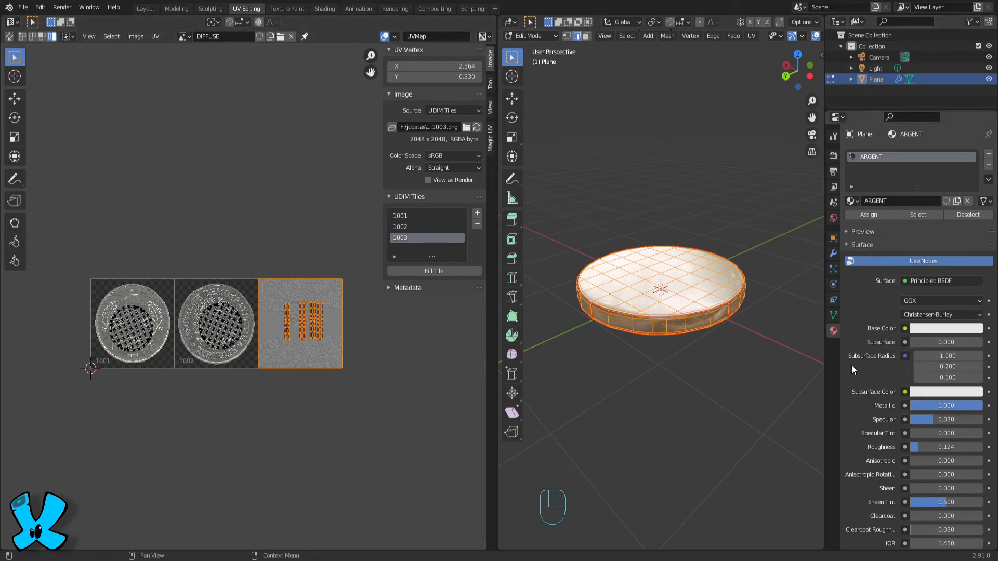
pyautogui.moveTo(704, 218); pyautogui.dragTo(699, 285, button='middle')
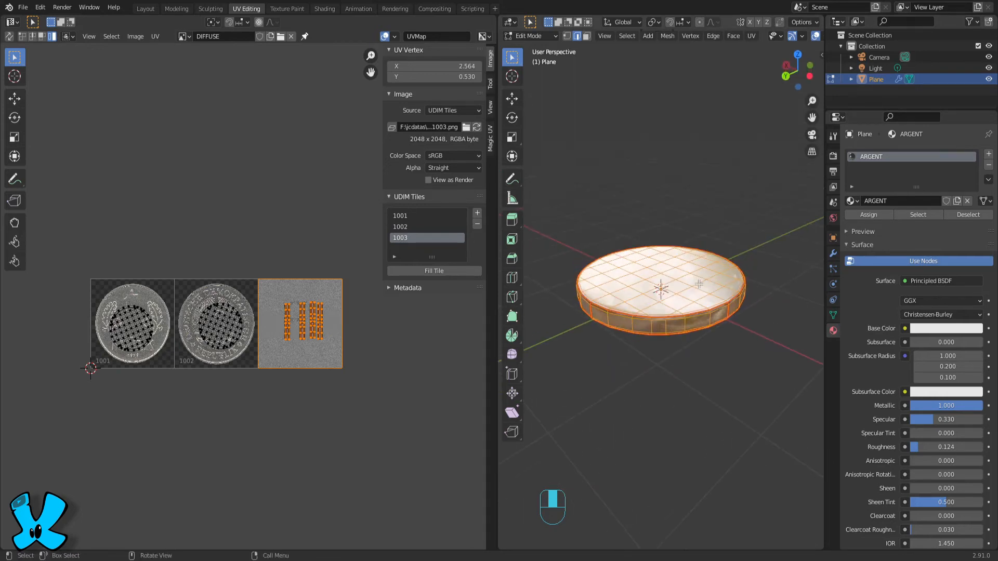
# - Switch to the Shading workspace and enlarge the node editor, keeping the coin in view above it
pyautogui.click(324, 9)
pyautogui.moveTo(752, 320); pyautogui.dragTo(742, 197)
pyautogui.scroll(2, 612, 132)
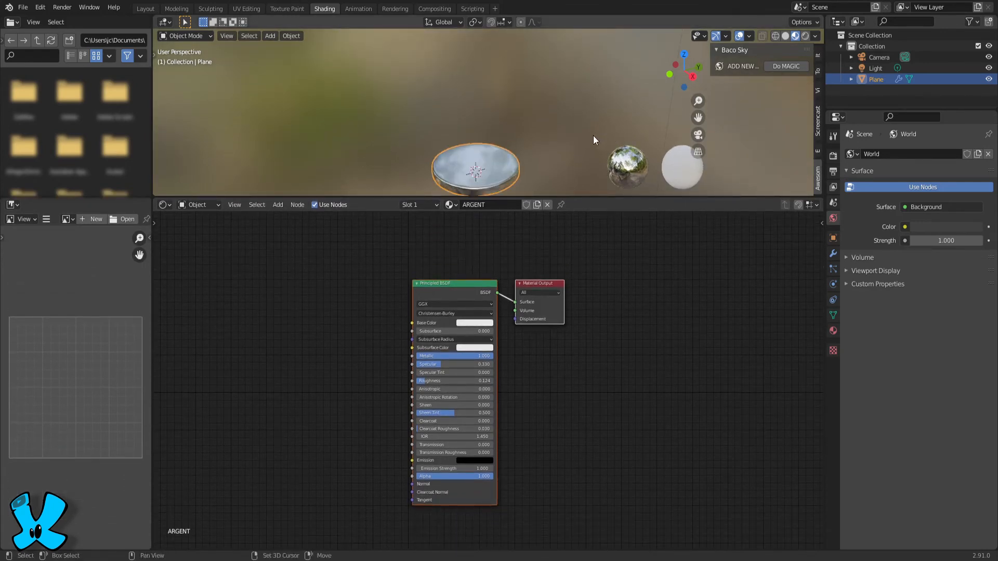
pyautogui.moveTo(593, 135); pyautogui.dragTo(612, 83, button='middle')
# - Add an Image Texture node beside the Principled BSDF in the ARGENT material and assign it the DIFFUSE image
pyautogui.hotkey('shift', 'a')
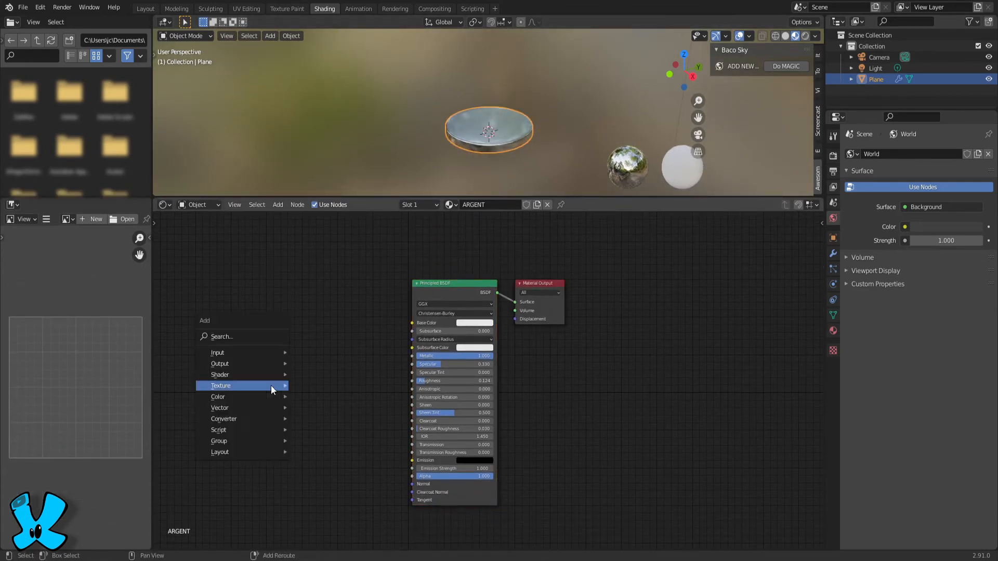
pyautogui.moveTo(271, 385)
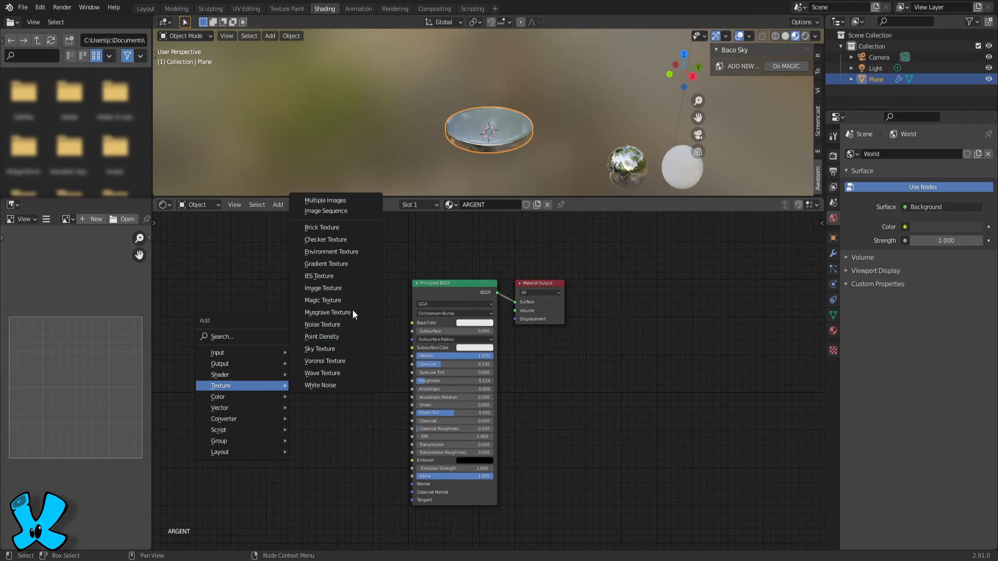
pyautogui.click(335, 288)
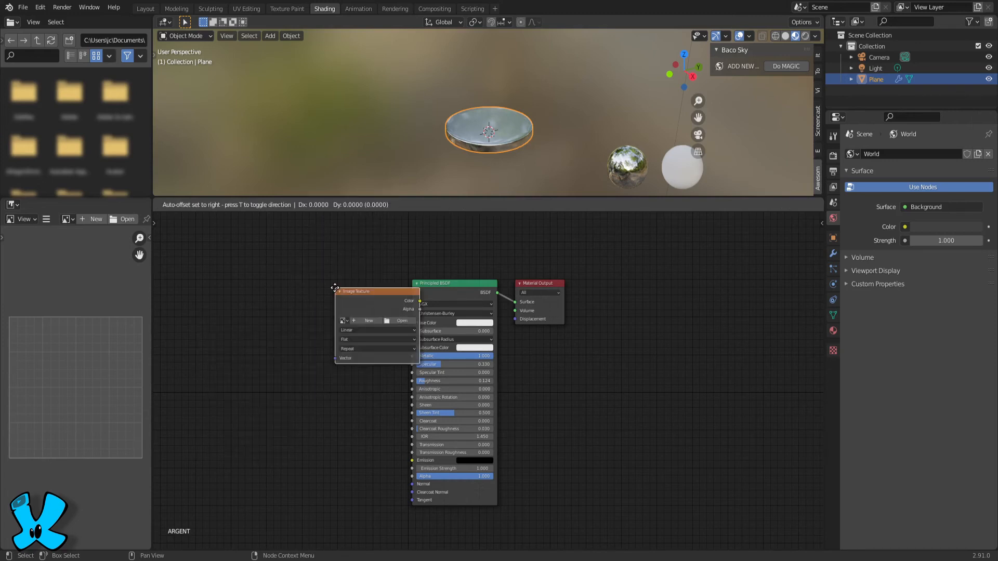
pyautogui.click(240, 247)
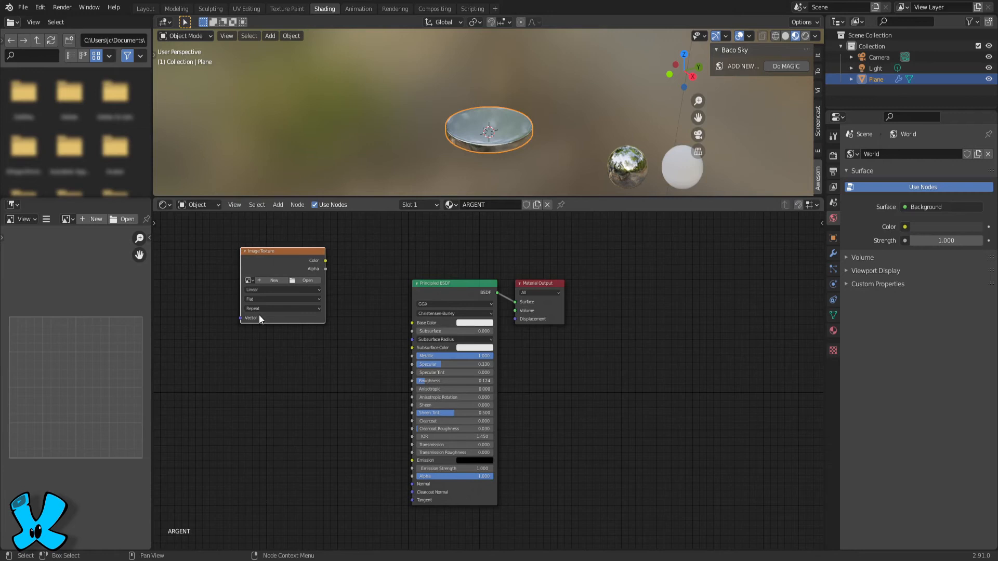
pyautogui.click(251, 283)
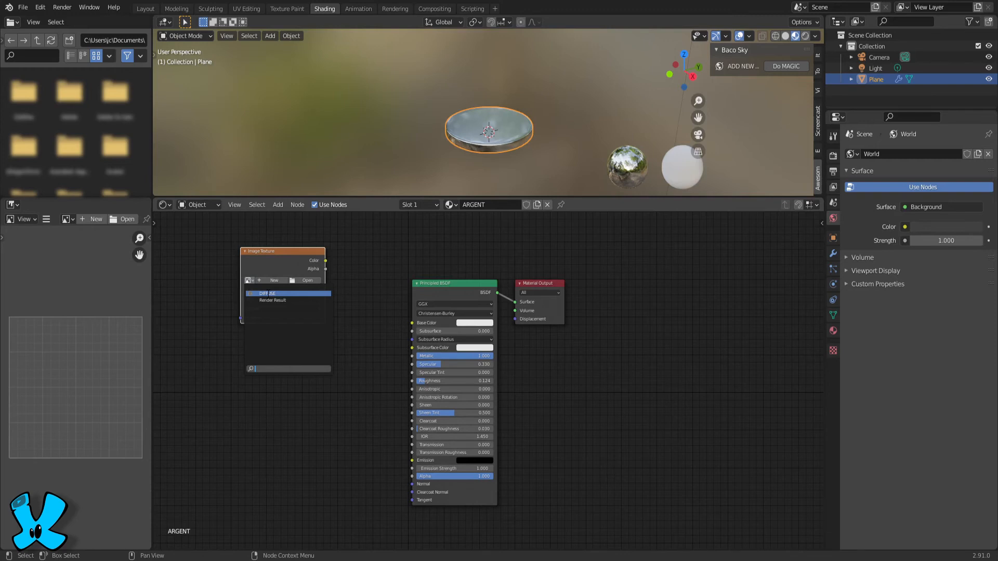
pyautogui.click(267, 294)
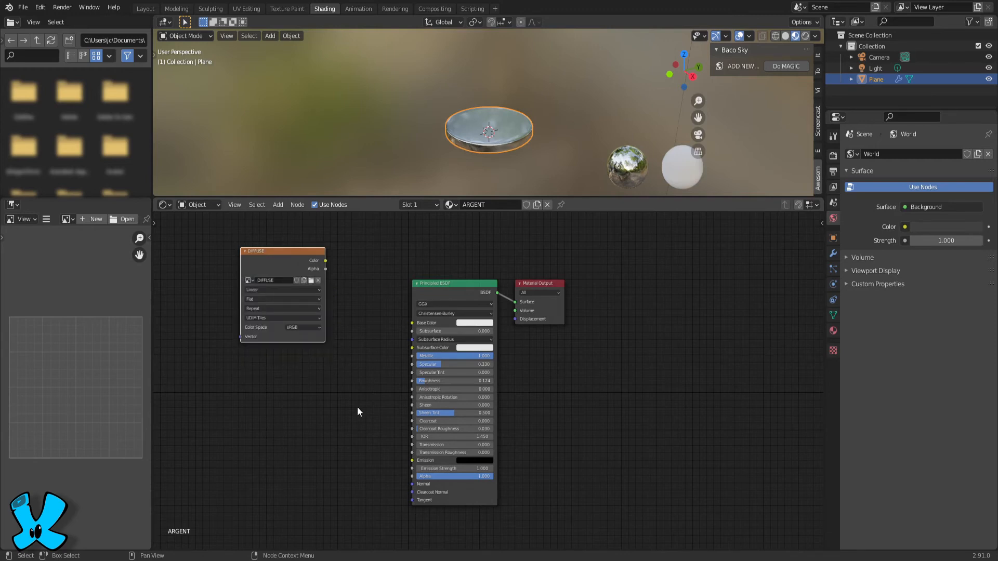
# - Connect the DIFFUSE texture's Color output to the Base Color of the Principled BSDF
pyautogui.scroll(2, 358, 416)
pyautogui.moveTo(355, 423); pyautogui.dragTo(423, 443, button='middle')
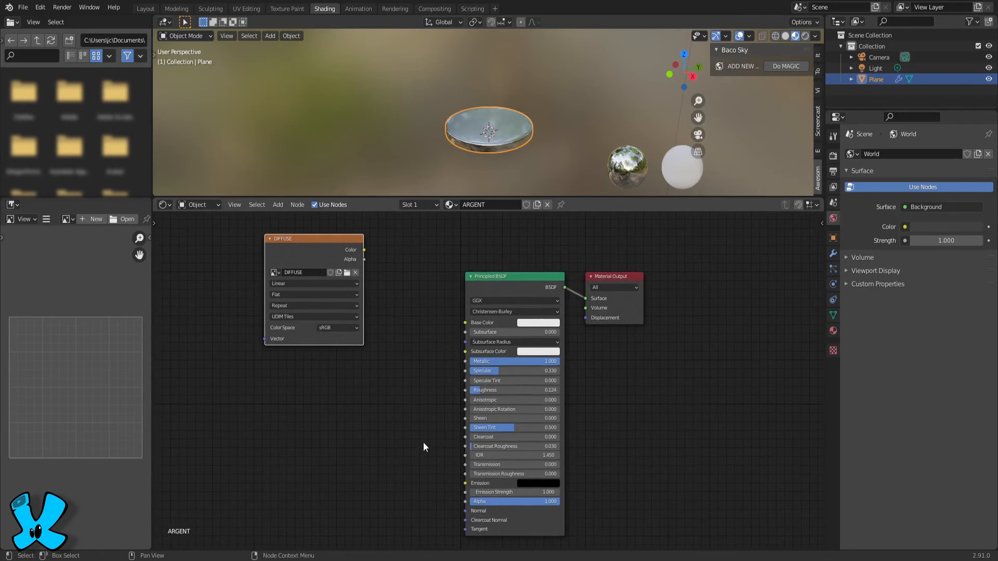
pyautogui.scroll(1, 334, 375)
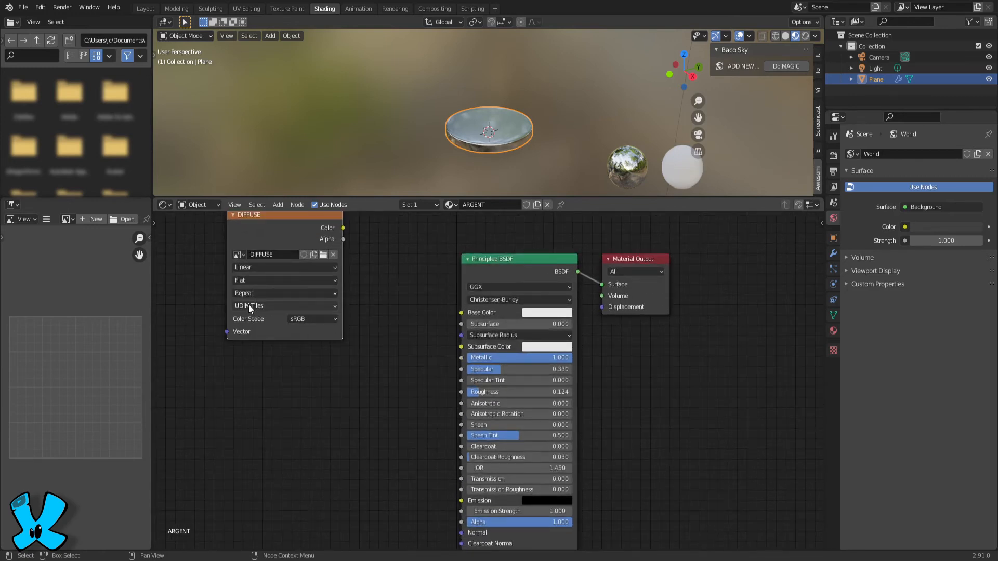
pyautogui.moveTo(343, 228); pyautogui.dragTo(461, 312)
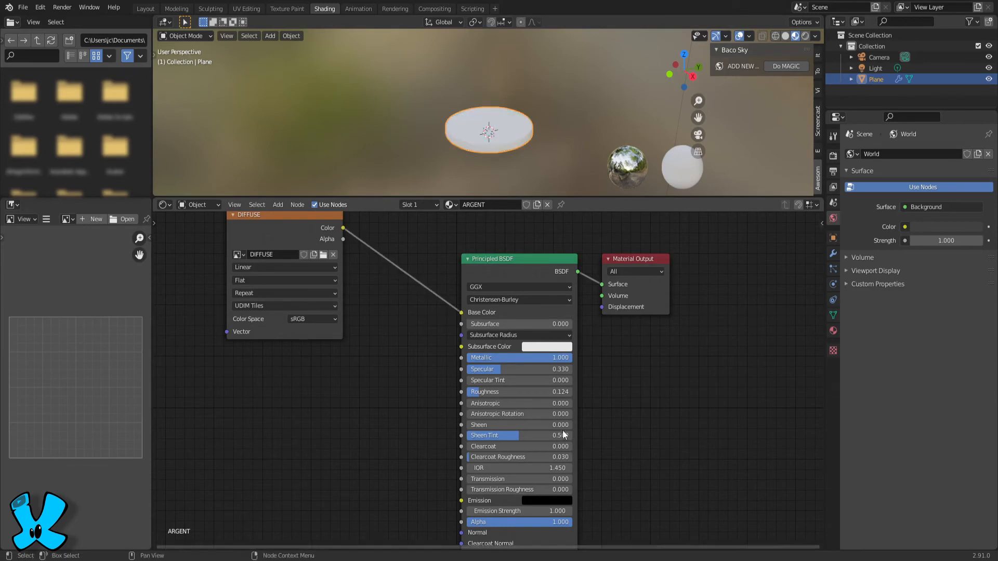
pyautogui.moveTo(546, 101); pyautogui.dragTo(522, 128, button='middle')
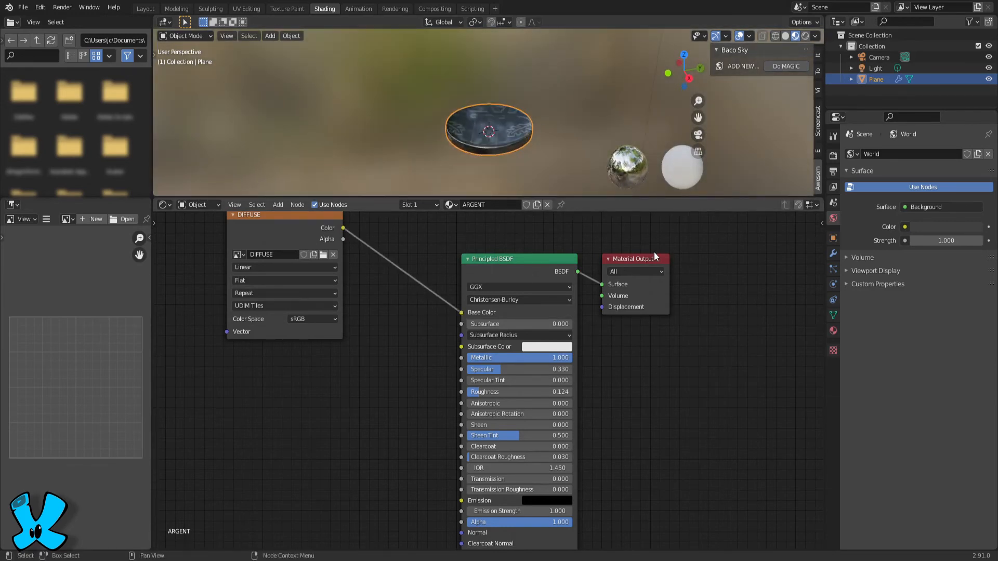
pyautogui.press('n')
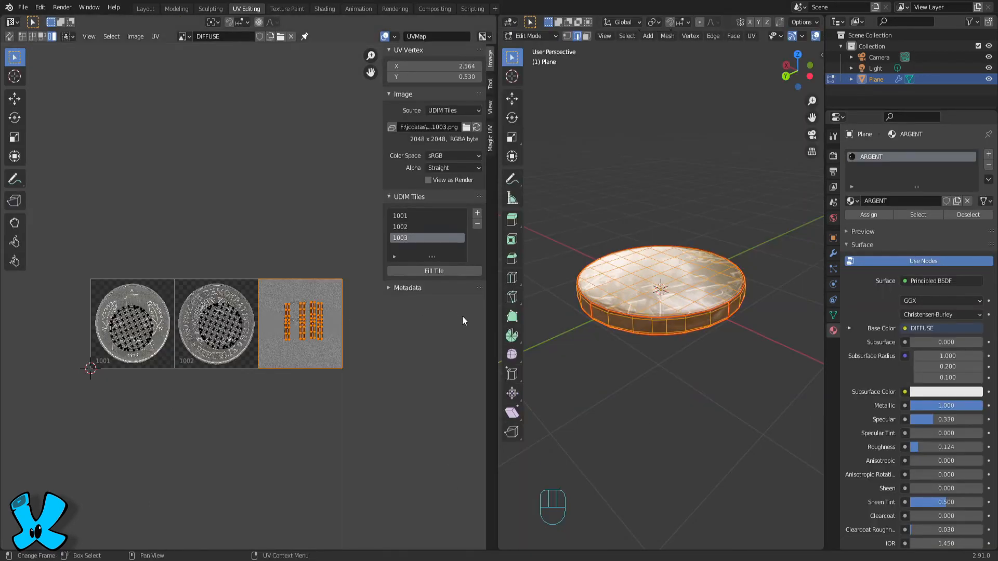
# - In a widened UV editor, rotate, scale and move the circular UV island on tile 1001 to fit the 1 MARK coin face
pyautogui.moveTo(500, 316); pyautogui.dragTo(708, 338)
pyautogui.scroll(1, 544, 418)
pyautogui.scroll(2, 546, 415)
pyautogui.click(133, 357)
pyautogui.press('r')
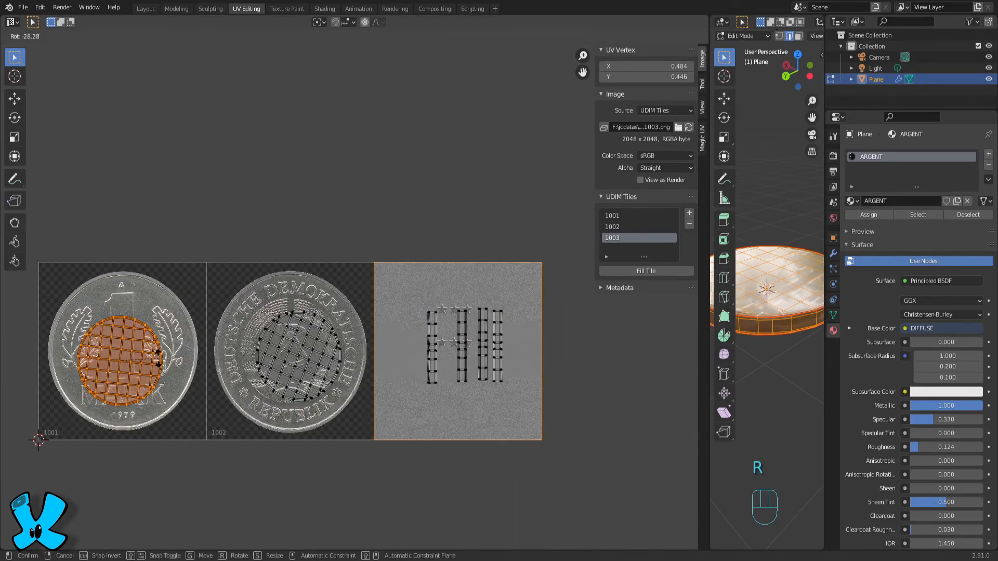
pyautogui.click(162, 355)
pyautogui.press('r')
pyautogui.click(202, 311)
pyautogui.press('s')
pyautogui.click(222, 256)
pyautogui.press('g')
pyautogui.click(227, 249)
# - Rotate, enlarge and move the circular UV island on tile 1002 to fit the emblem coin face
pyautogui.click(292, 323)
pyautogui.press('r')
pyautogui.click(344, 264)
pyautogui.press('s')
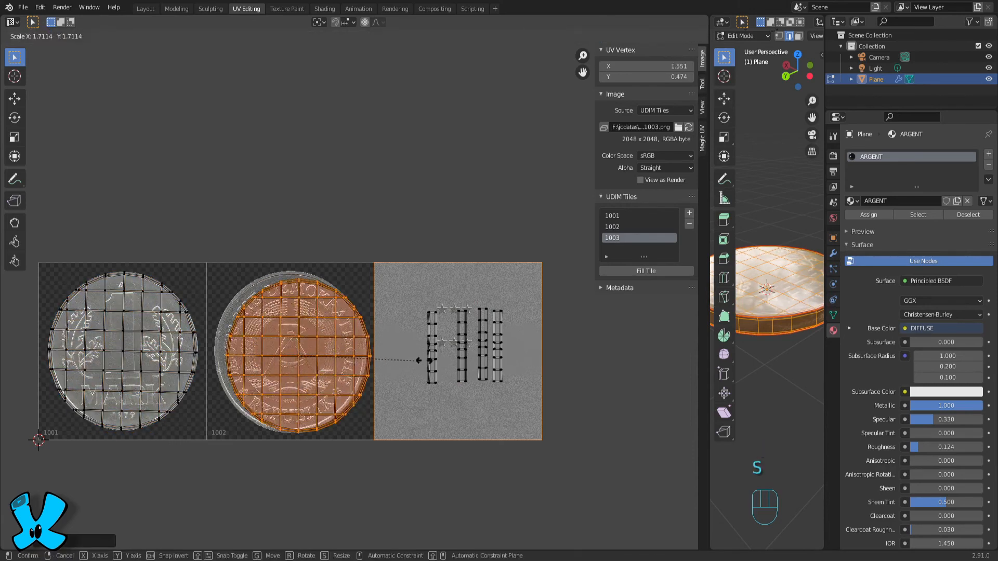
pyautogui.click(426, 362)
pyautogui.press('g')
pyautogui.click(414, 357)
pyautogui.press('s')
pyautogui.click(417, 359)
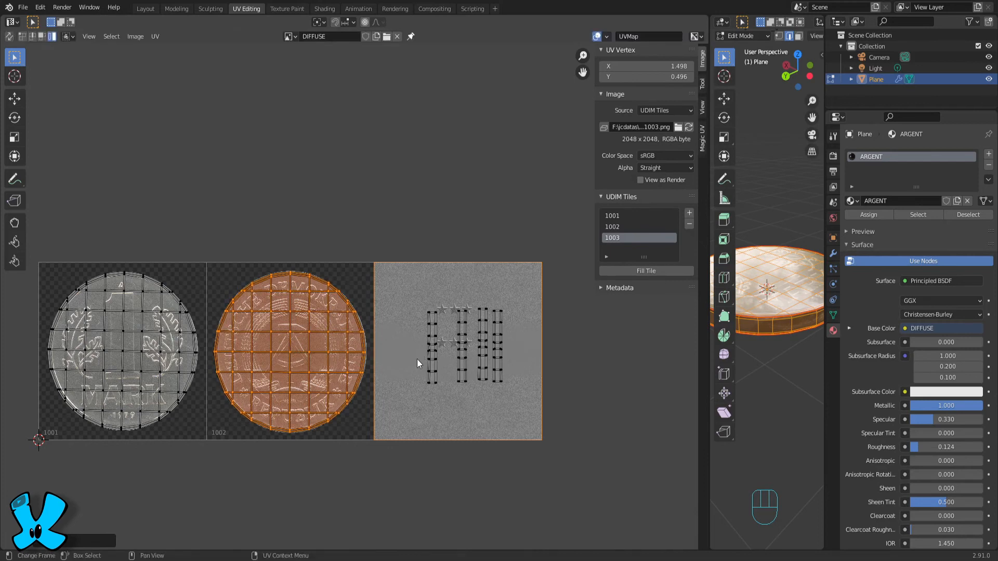
pyautogui.press('g')
pyautogui.click(418, 361)
# - Rotate all side-strip UV islands on tile 1003 by 90°, enlarge them and place the uppermost strip over the upper row of stars
pyautogui.scroll(2, 468, 411)
pyautogui.moveTo(515, 460); pyautogui.dragTo(359, 354, button='middle')
pyautogui.moveTo(294, 184); pyautogui.dragTo(482, 396)
pyautogui.write('r90')
pyautogui.click(515, 413)
pyautogui.press('s')
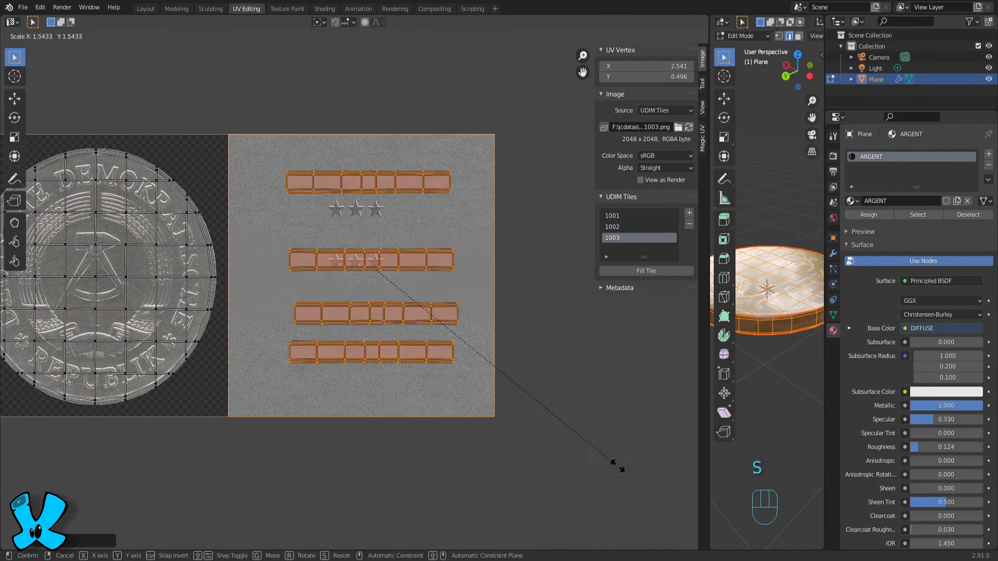
pyautogui.click(704, 489)
pyautogui.press('g')
pyautogui.click(703, 34)
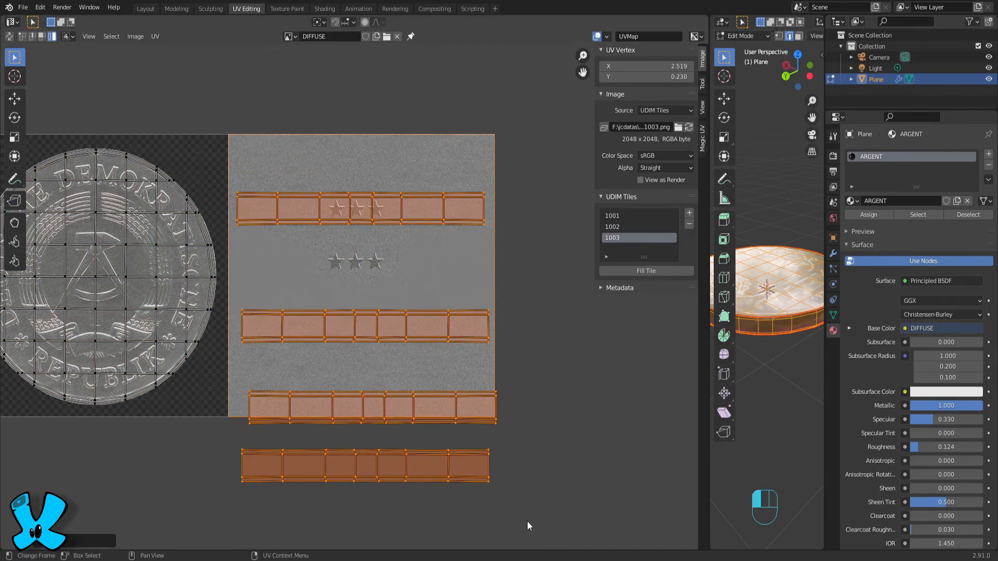
# - Move the second side-strip UV island over the lower row of stars and fit the two remaining strips inside tile 1003
pyautogui.moveTo(528, 523); pyautogui.dragTo(231, 297)
pyautogui.press('g')
pyautogui.click(228, 233)
pyautogui.press('g')
pyautogui.click(284, 335)
pyautogui.moveTo(538, 484); pyautogui.dragTo(245, 324)
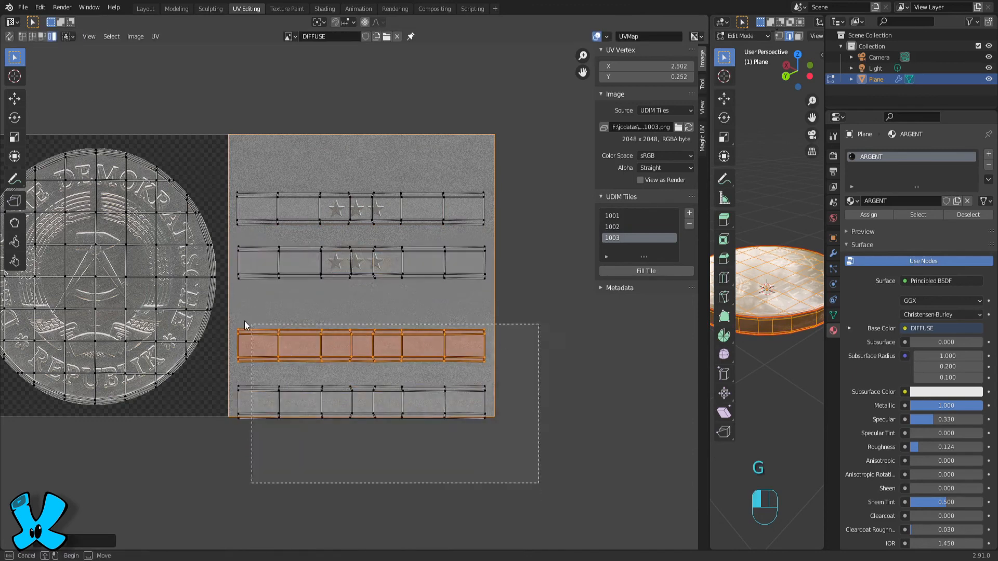
pyautogui.press('g')
pyautogui.click(240, 297)
# - Narrow the UV editor, hide its sidebar and return the disc to Object Mode to view the textured coin
pyautogui.scroll(-3, 355, 298)
pyautogui.moveTo(545, 351); pyautogui.dragTo(581, 347, button='middle')
pyautogui.moveTo(708, 314); pyautogui.dragTo(402, 315)
pyautogui.press('n')
pyautogui.press('Tab')
pyautogui.moveTo(714, 420); pyautogui.dragTo(559, 430, button='middle')
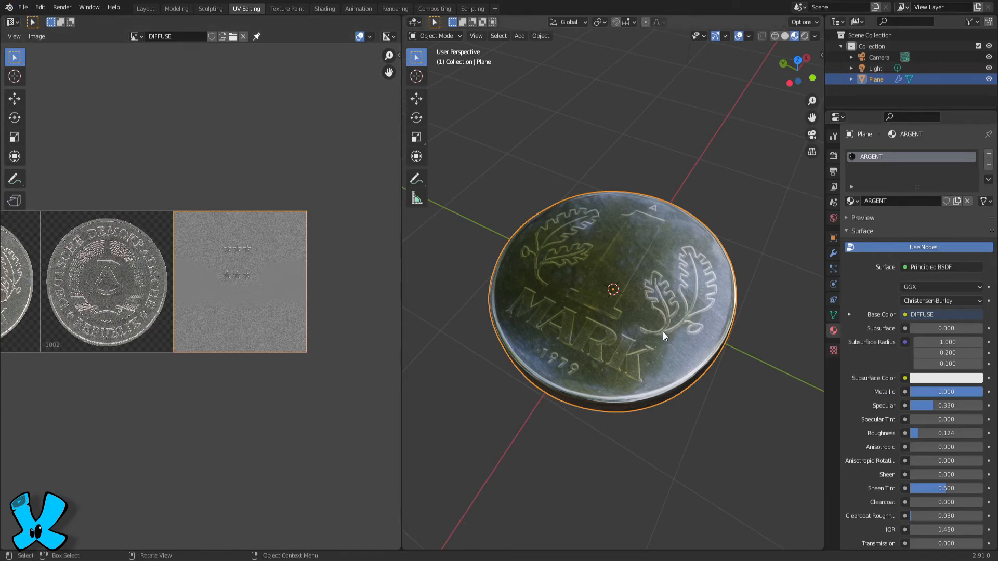
# - Show the World shader nodes in the Shading workspace with a taller viewport, and look briefly at HDRI Haven's outdoor HDRIs in the browser
pyautogui.click(326, 8)
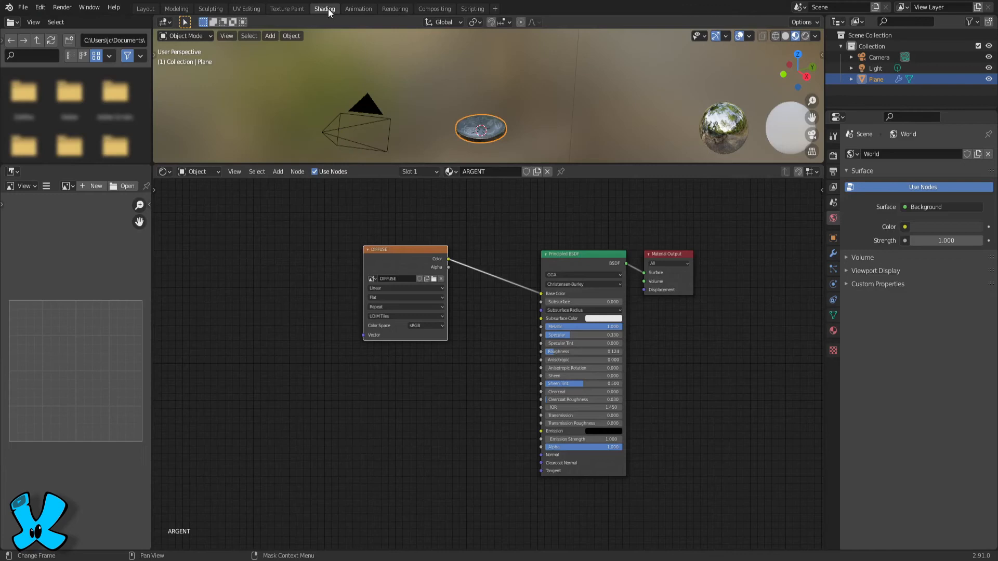
pyautogui.moveTo(619, 163); pyautogui.dragTo(503, 209)
pyautogui.click(215, 222)
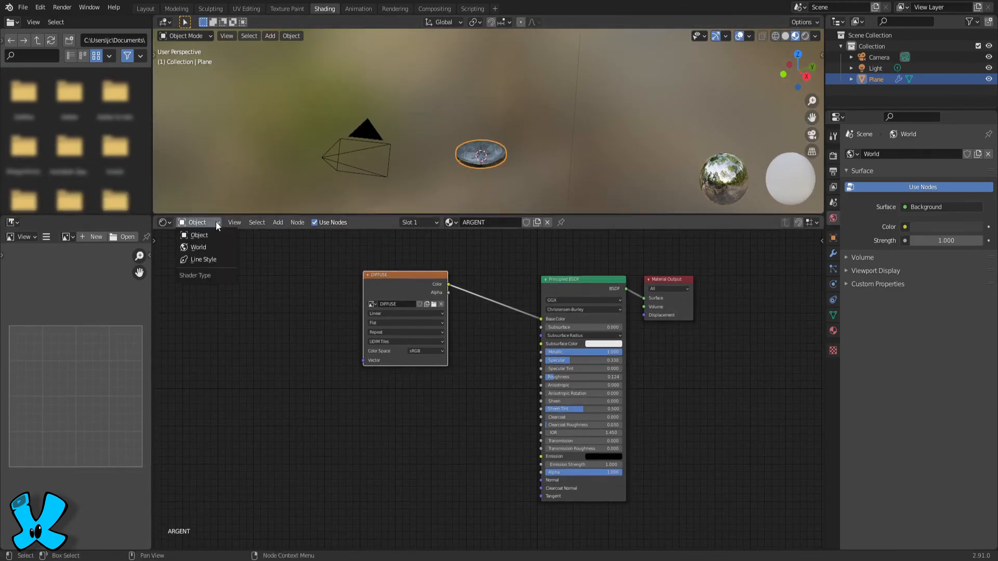
pyautogui.click(210, 247)
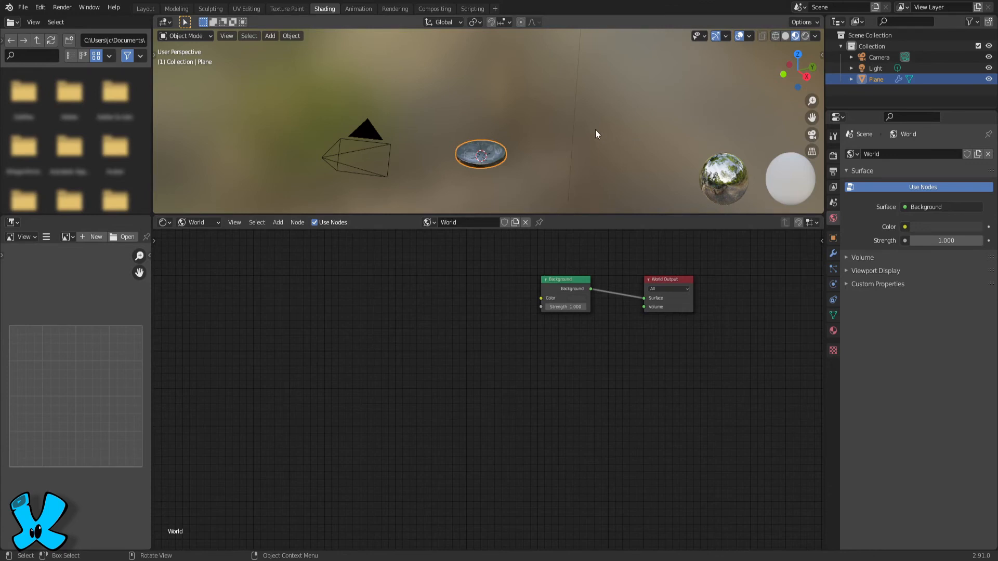
pyautogui.keyDown('shift'); pyautogui.moveTo(566, 152); pyautogui.dragTo(635, 104, button='middle'); pyautogui.keyUp('shift')
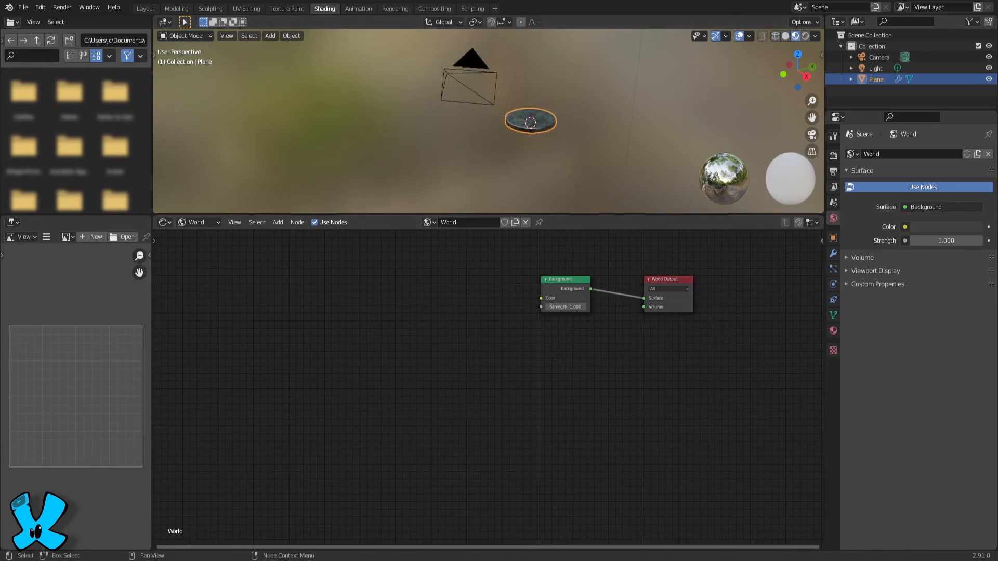
pyautogui.hotkey('alt', 'Tab')
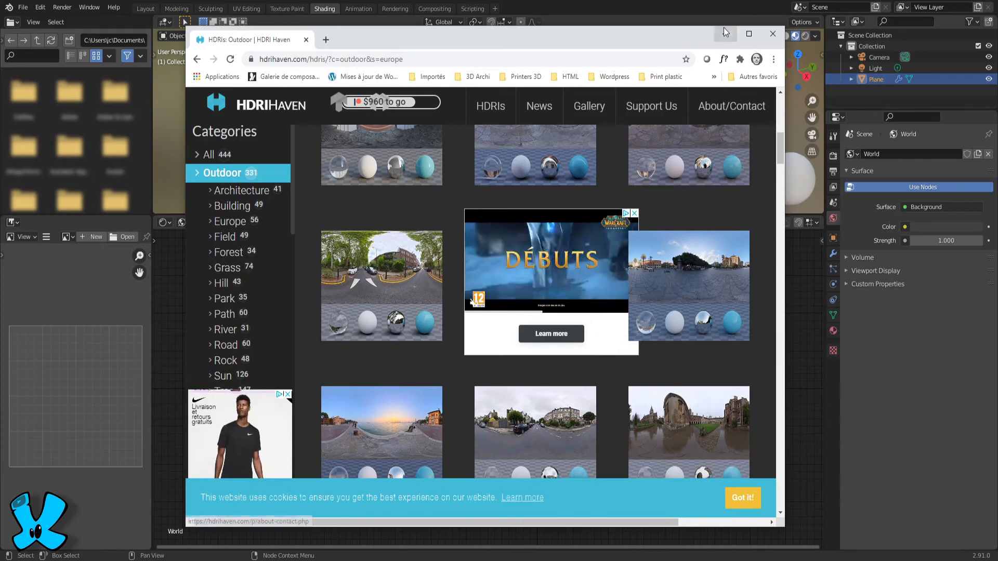
pyautogui.click(725, 35)
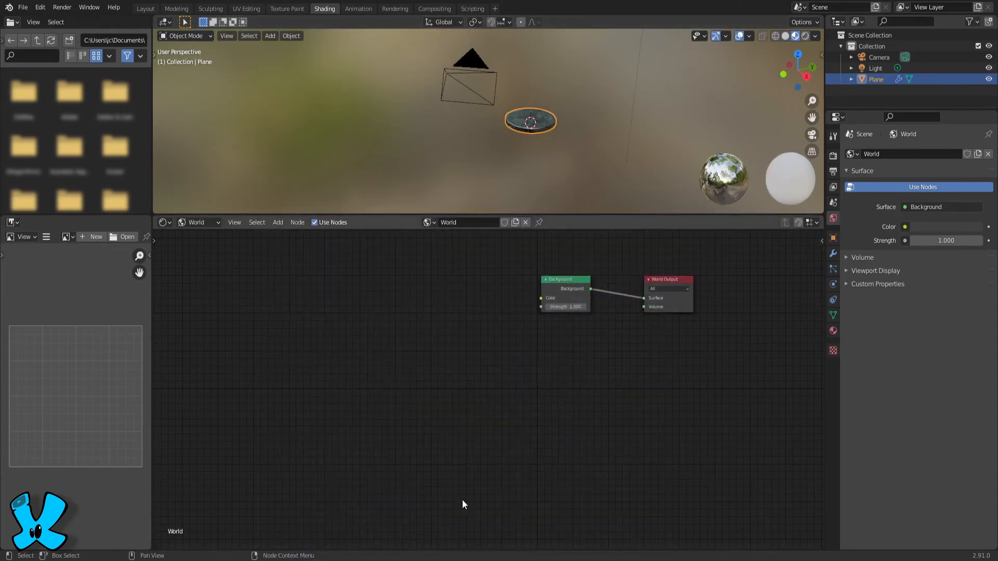
# - Add an Environment Texture node to the World shader and place it before the Background node
pyautogui.hotkey('shift', 'a')
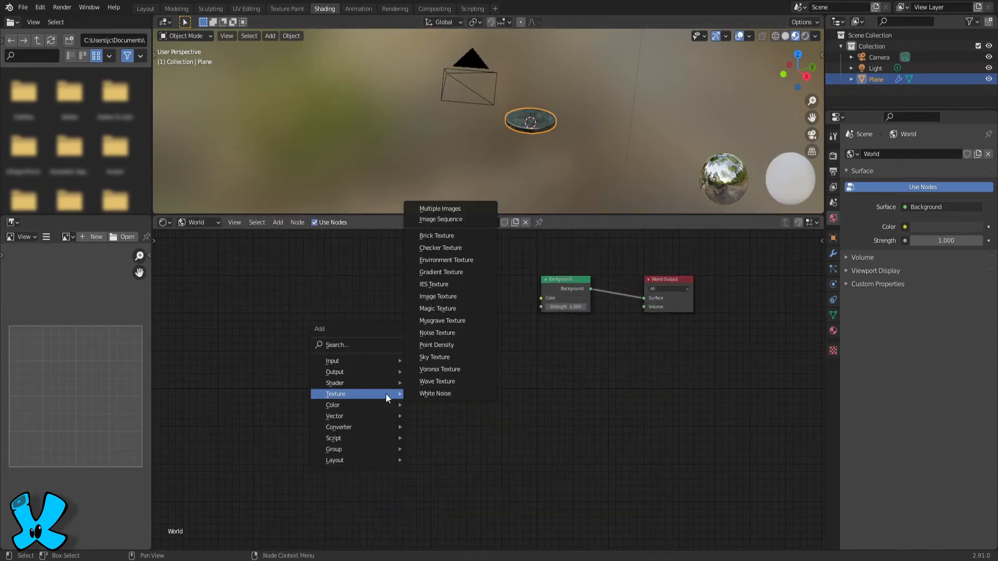
pyautogui.click(481, 260)
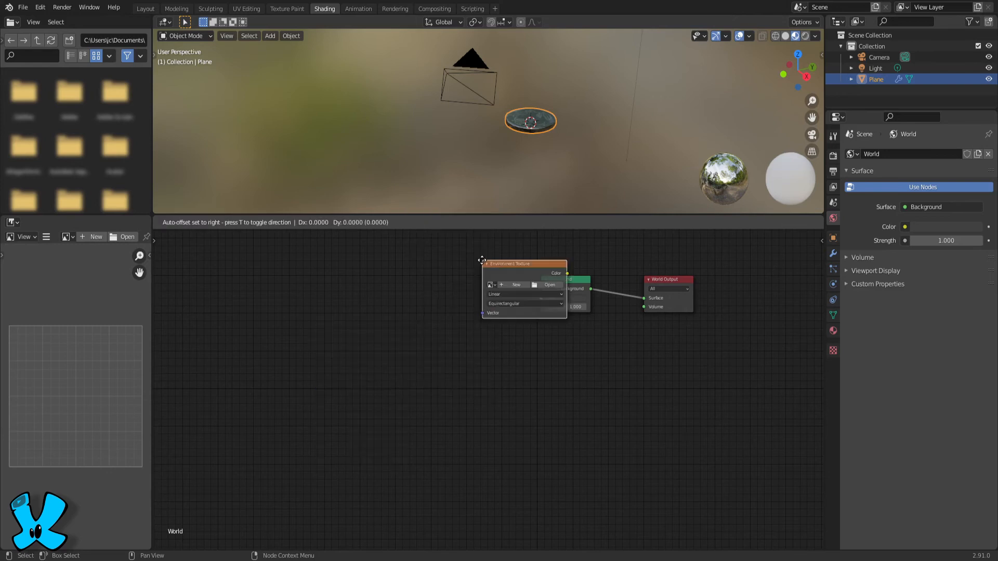
pyautogui.click(332, 298)
# - Load blue_lagoon_4k.hdr from the From Raven folder into the Environment Texture and connect its Color output to the Background Color
pyautogui.click(401, 322)
pyautogui.click(110, 378)
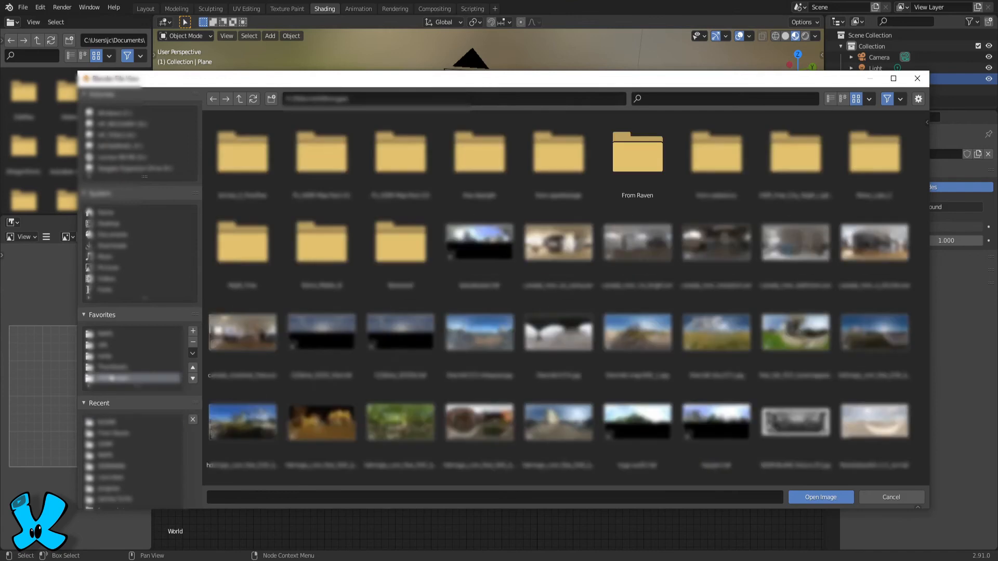
pyautogui.click(625, 153)
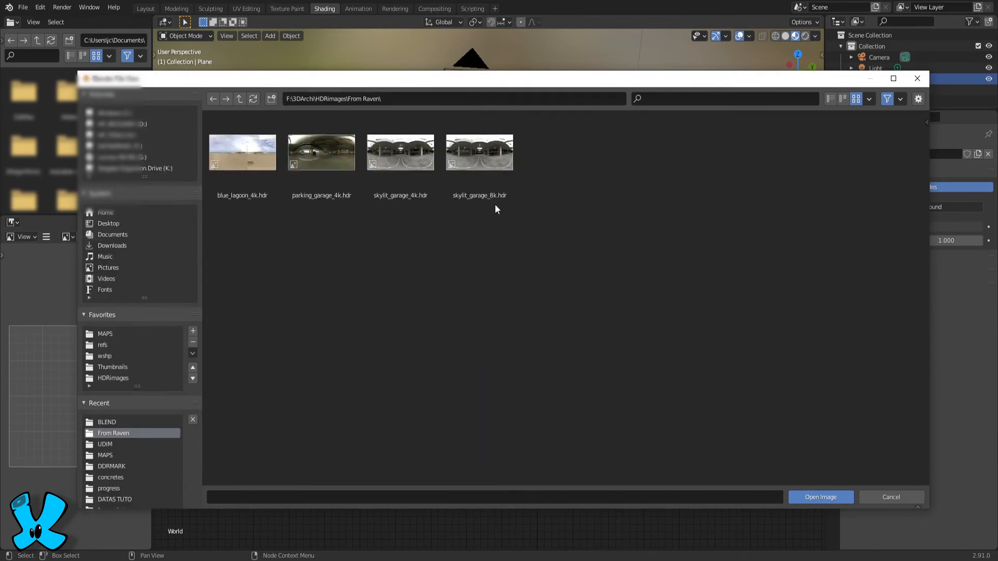
pyautogui.click(244, 154)
pyautogui.click(818, 497)
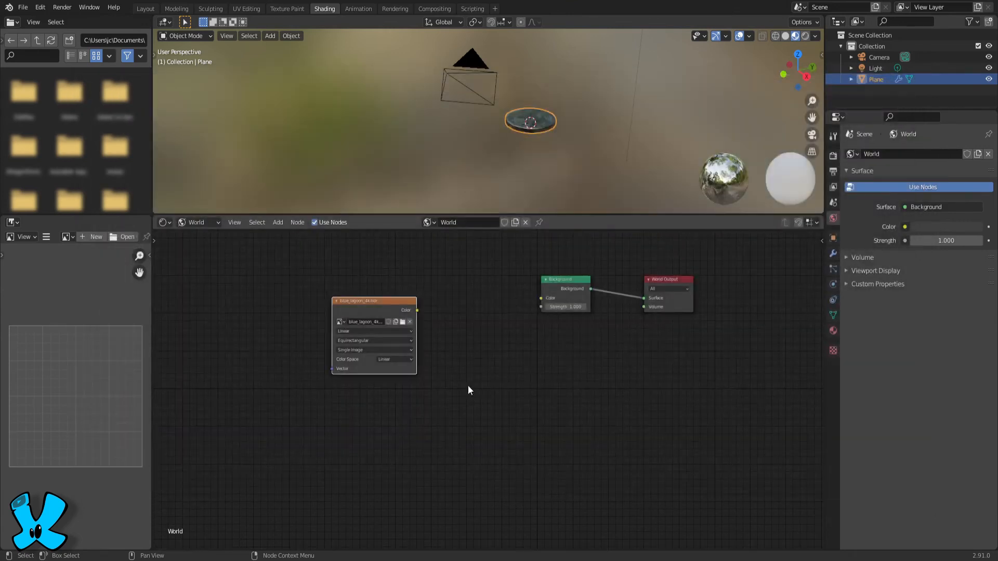
pyautogui.moveTo(417, 310); pyautogui.dragTo(541, 298)
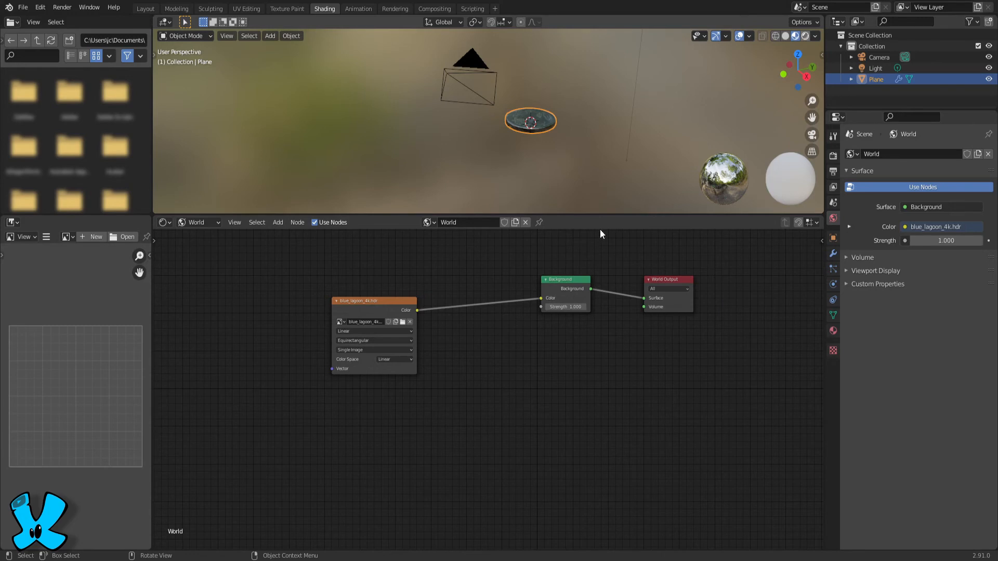
# - Enlarge the 3D viewport and examine the coin's face and the stars on its edge against the HDRI surroundings
pyautogui.moveTo(605, 215); pyautogui.dragTo(610, 329)
pyautogui.scroll(5, 598, 246)
pyautogui.moveTo(622, 247); pyautogui.dragTo(659, 308, button='middle')
pyautogui.scroll(2, 627, 276)
pyautogui.moveTo(634, 250)
pyautogui.mouseDown(button='middle')
pyautogui.moveTo(668, 210)
pyautogui.moveTo(659, 173)
pyautogui.moveTo(750, 172)
pyautogui.moveTo(622, 233)
pyautogui.moveTo(651, 244)
pyautogui.mouseUp(button='middle')
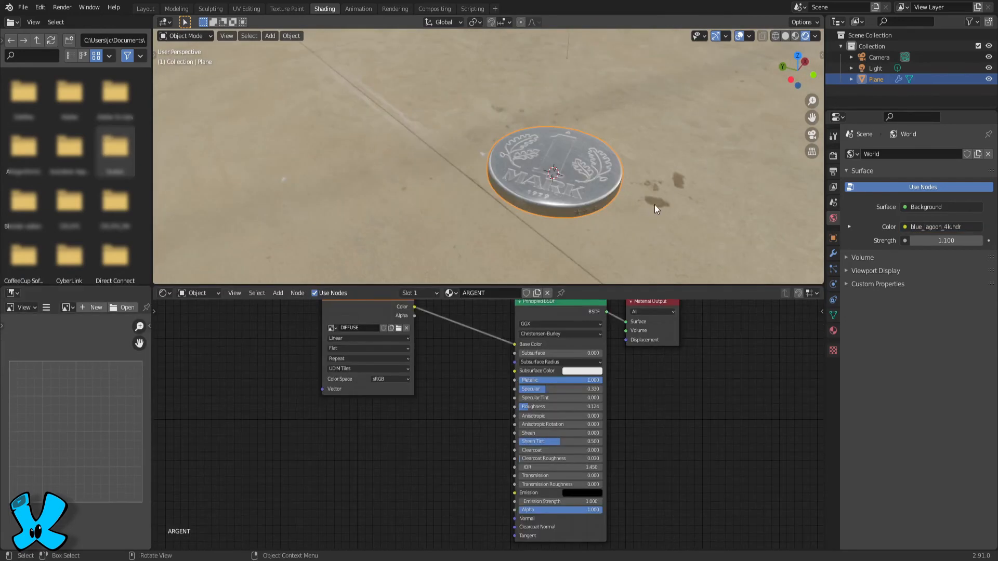
pyautogui.moveTo(654, 204); pyautogui.dragTo(623, 144, button='middle')
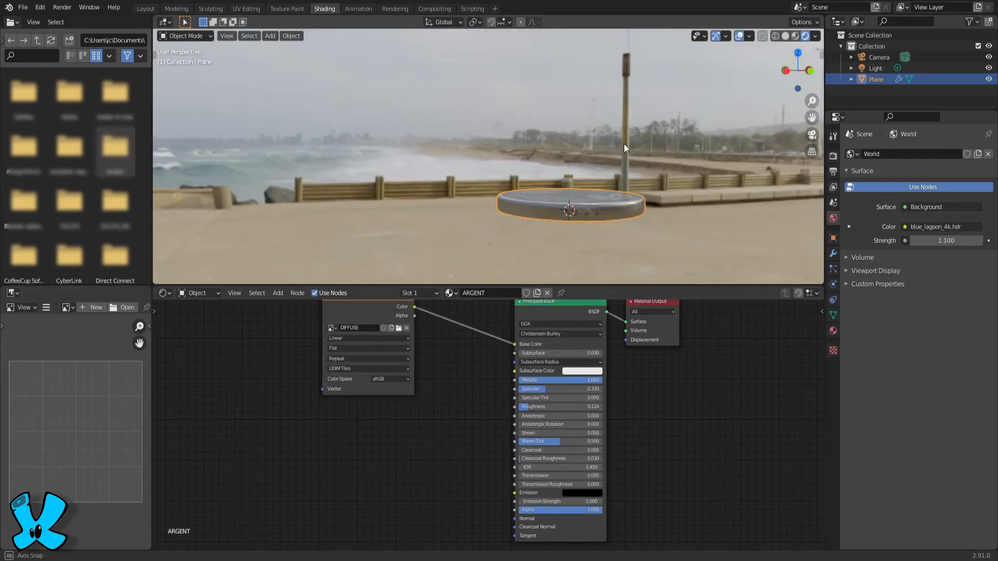
pyautogui.keyDown('shift'); pyautogui.moveTo(678, 227); pyautogui.dragTo(595, 181, button='middle'); pyautogui.keyUp('shift')
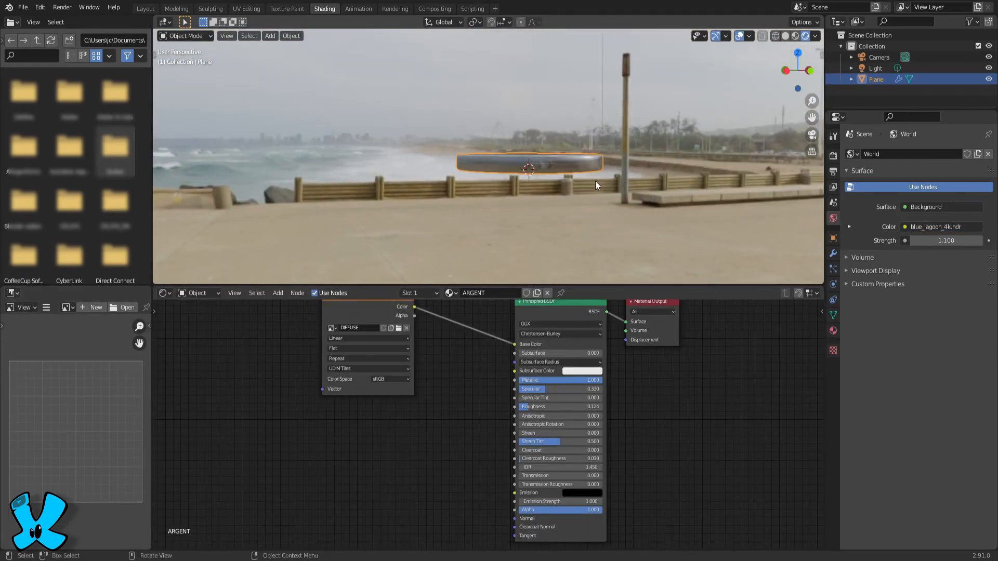
pyautogui.scroll(3, 598, 192)
pyautogui.moveTo(594, 189); pyautogui.dragTo(570, 145, button='middle')
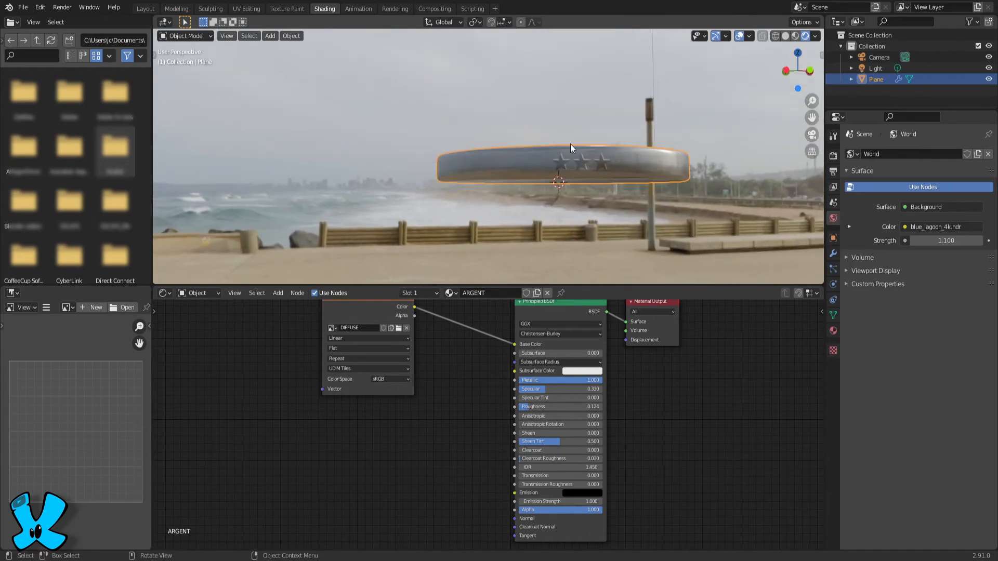
pyautogui.moveTo(491, 208); pyautogui.dragTo(179, 210, button='middle')
pyautogui.moveTo(512, 248)
pyautogui.mouseDown(button='middle')
pyautogui.moveTo(518, 232)
pyautogui.moveTo(537, 232)
pyautogui.moveTo(520, 239)
pyautogui.mouseUp(button='middle')
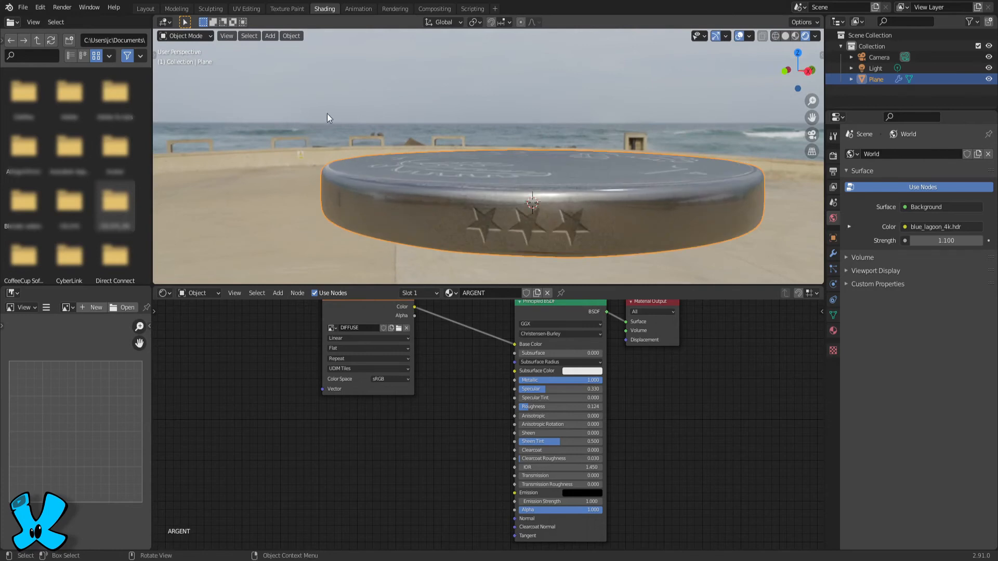
# - In the UV Editing workspace, shade the coin in Material Preview and select a starred edge face to locate its UV strip
pyautogui.click(252, 10)
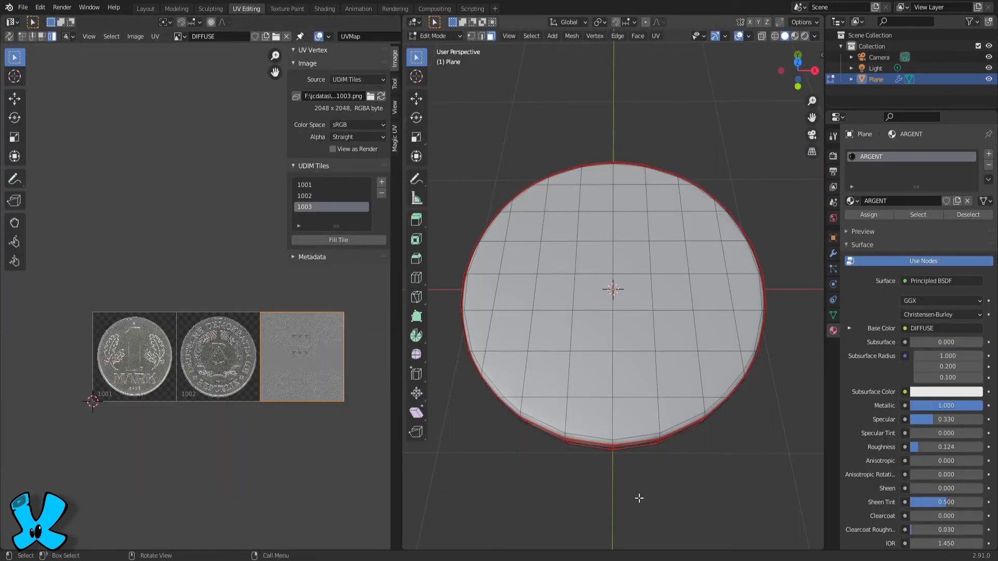
pyautogui.press('a')
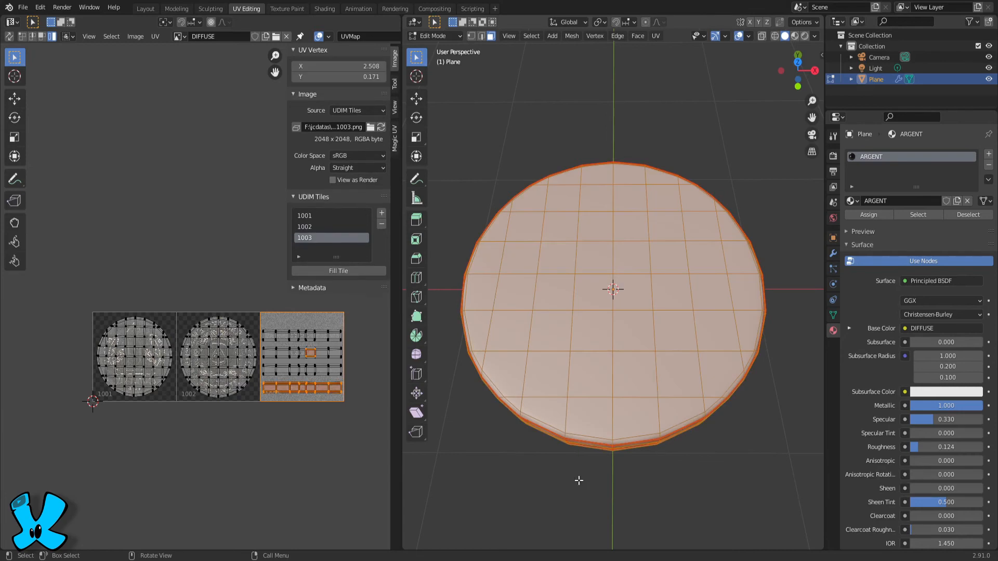
pyautogui.scroll(1, 326, 504)
pyautogui.moveTo(561, 505)
pyautogui.mouseDown(button='middle')
pyautogui.moveTo(570, 414)
pyautogui.moveTo(611, 401)
pyautogui.mouseUp(button='middle')
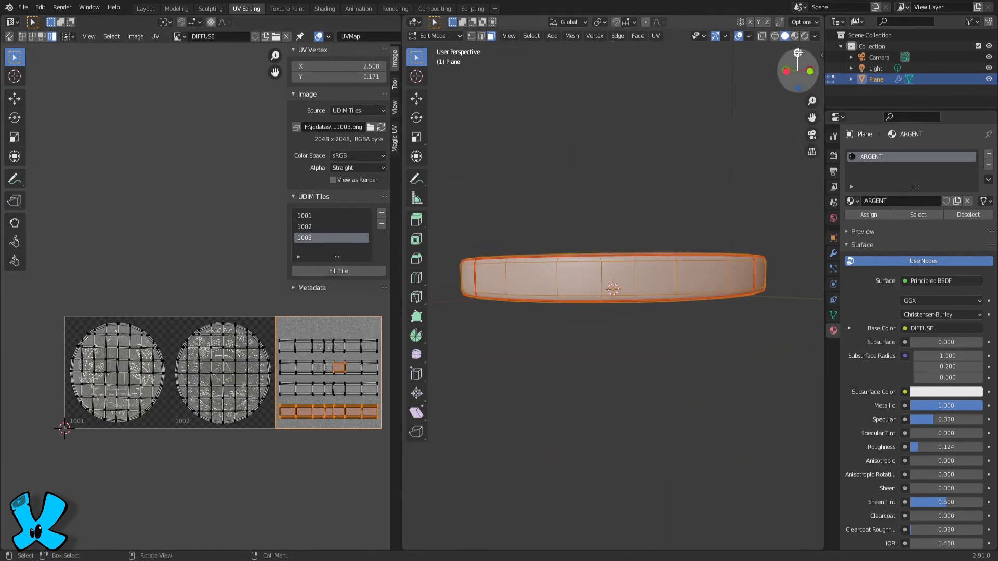
pyautogui.click(794, 35)
pyautogui.moveTo(581, 367); pyautogui.dragTo(499, 368, button='middle')
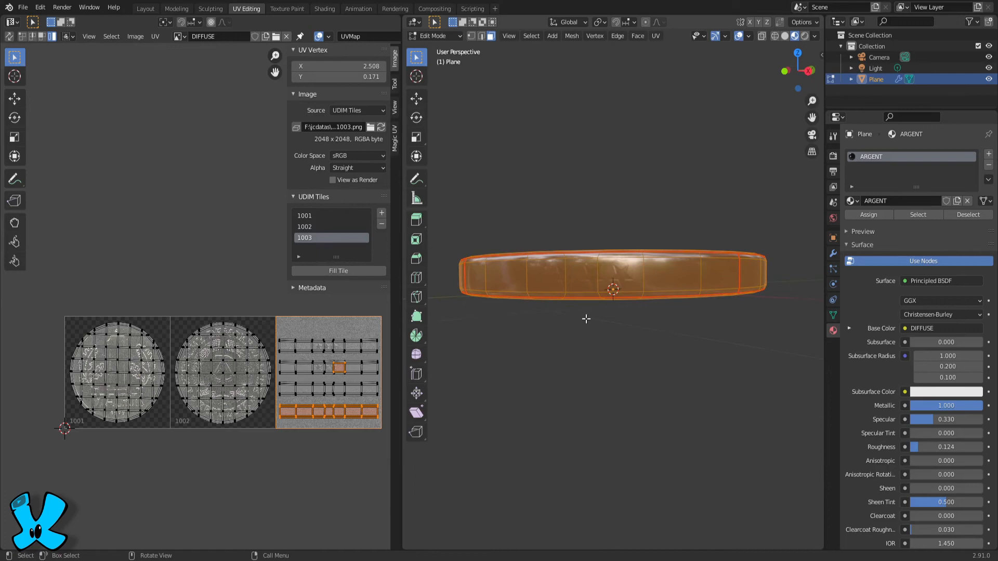
pyautogui.click(633, 272)
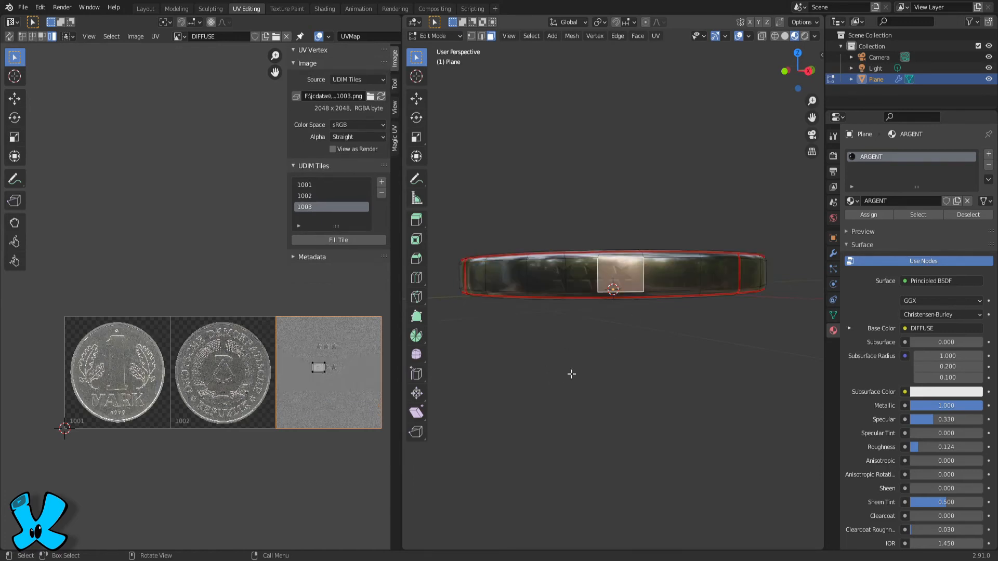
# - Rotate the UV strip over the lower row of stars on tile 1003 by 180° and return to Object Mode
pyautogui.press('a')
pyautogui.click(356, 367)
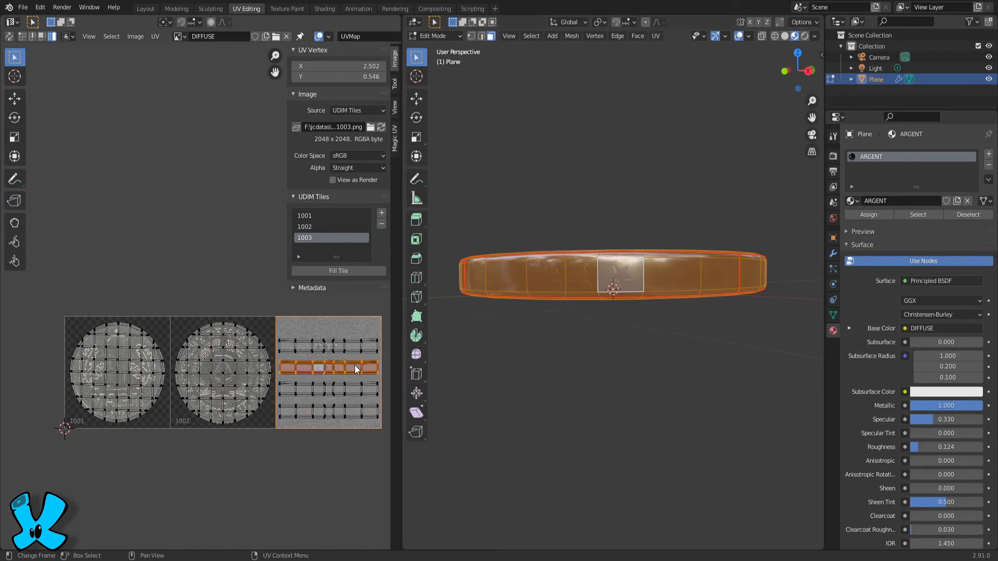
pyautogui.write('r180')
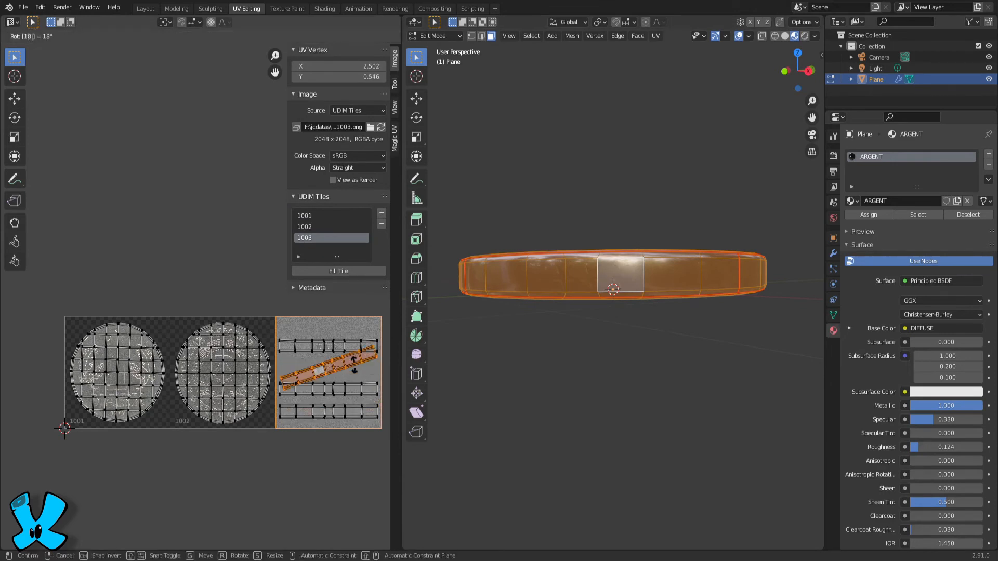
pyautogui.press('Return')
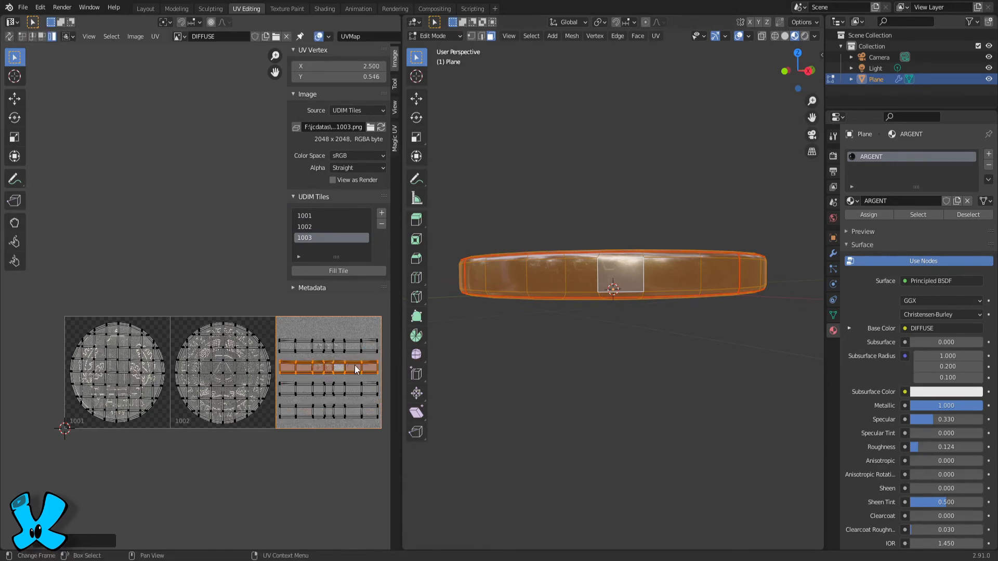
pyautogui.moveTo(597, 341); pyautogui.dragTo(623, 446, button='middle')
pyautogui.press('Tab')
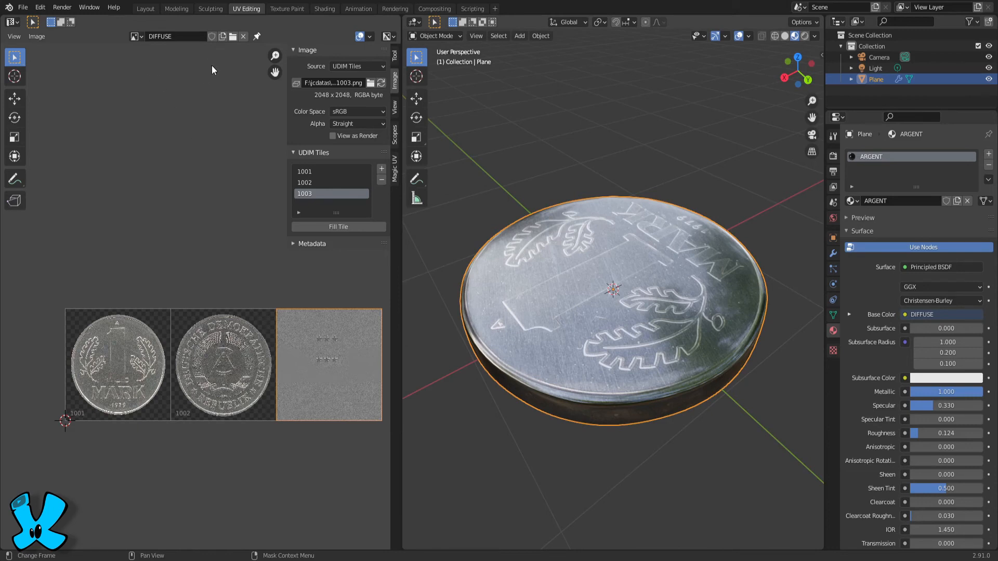
# - Start a new image named ROUGHNESS with a width and height of 2048 px
pyautogui.click(222, 37)
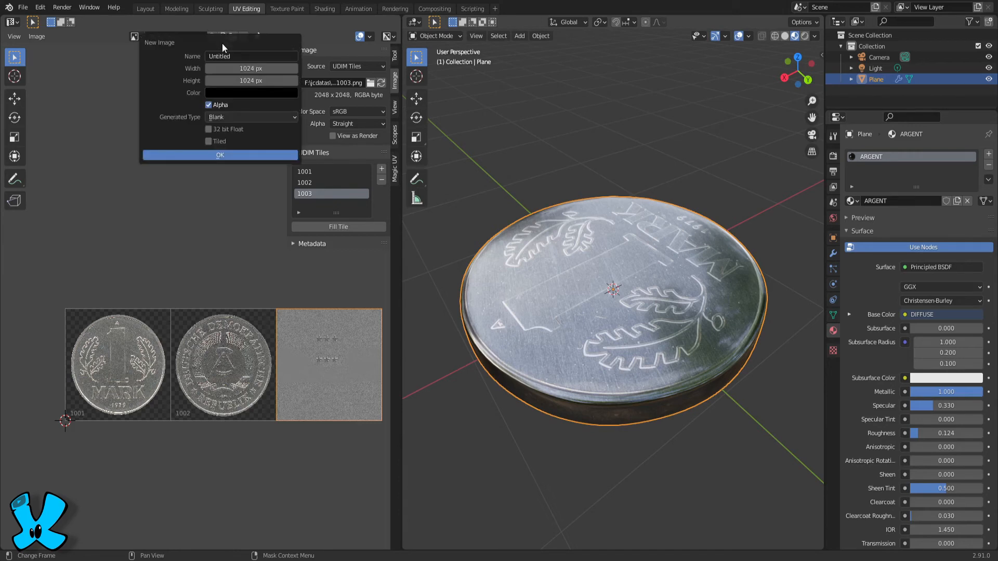
pyautogui.write('ROU')
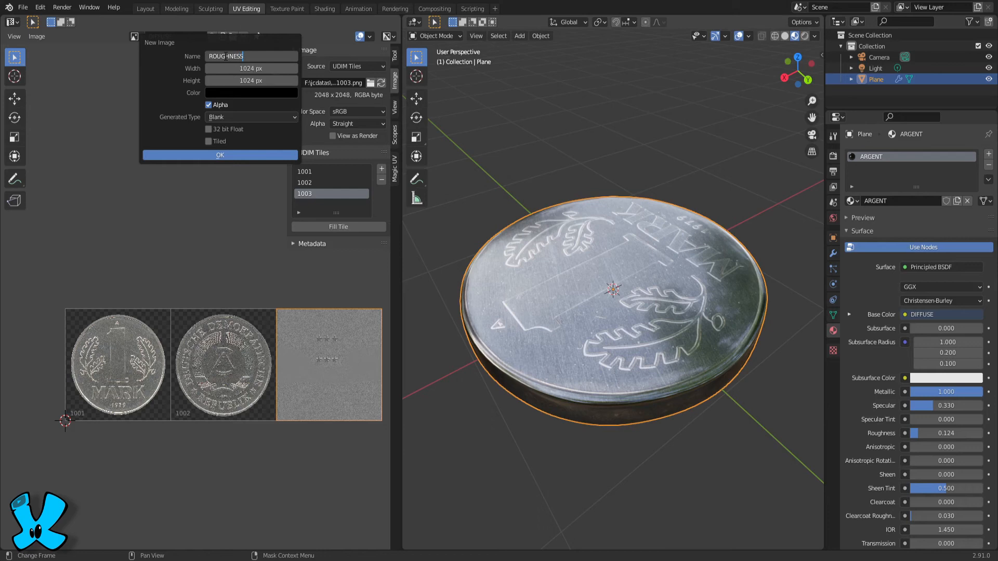
pyautogui.write('GHNESS')
pyautogui.click(224, 68)
pyautogui.write('2048')
pyautogui.press('Return')
pyautogui.click(238, 80)
pyautogui.write('20')
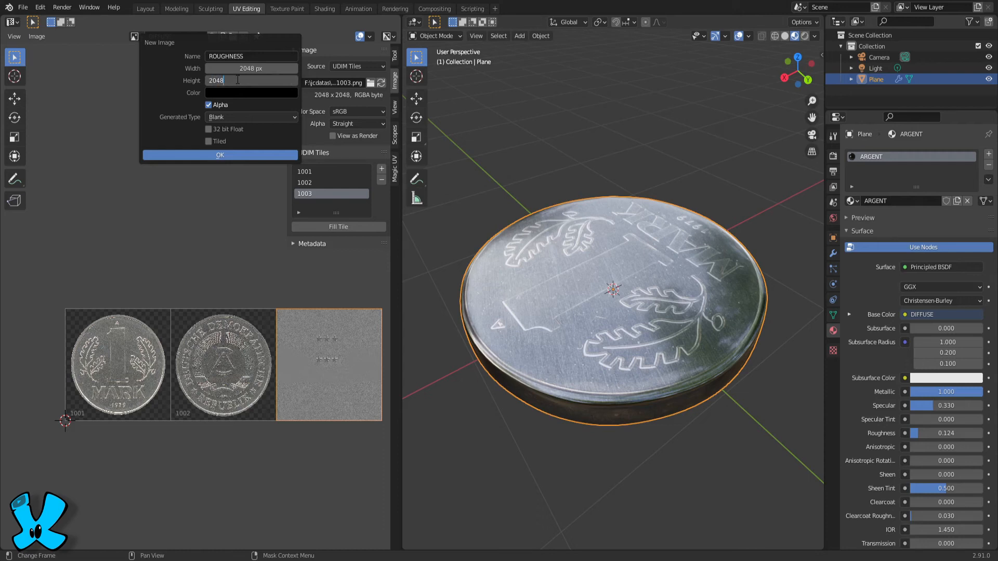
pyautogui.press('Return')
# - Give the ROUGHNESS image a light green fill at full brightness, enable Tiled and create it
pyautogui.click(260, 95)
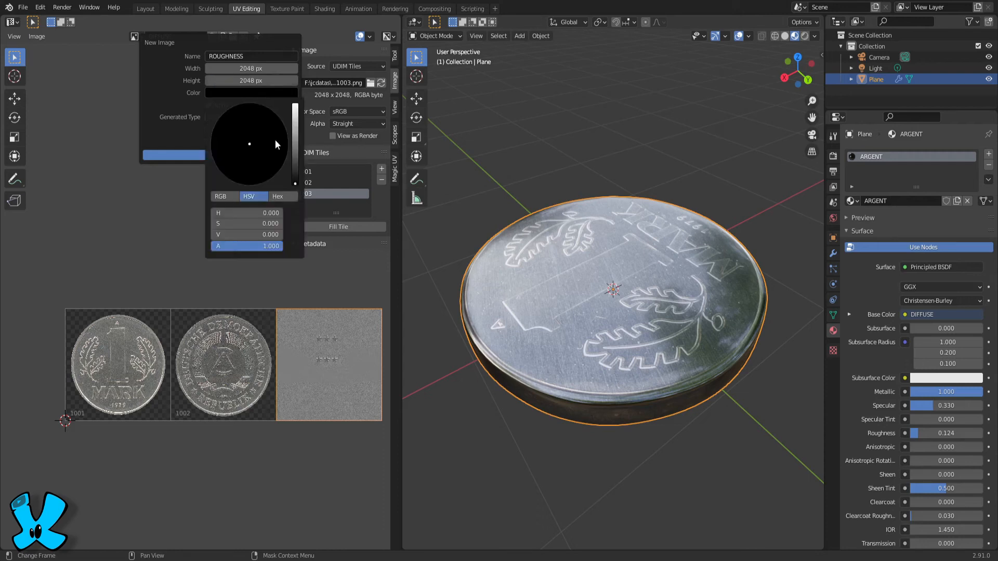
pyautogui.moveTo(298, 183); pyautogui.dragTo(300, 107)
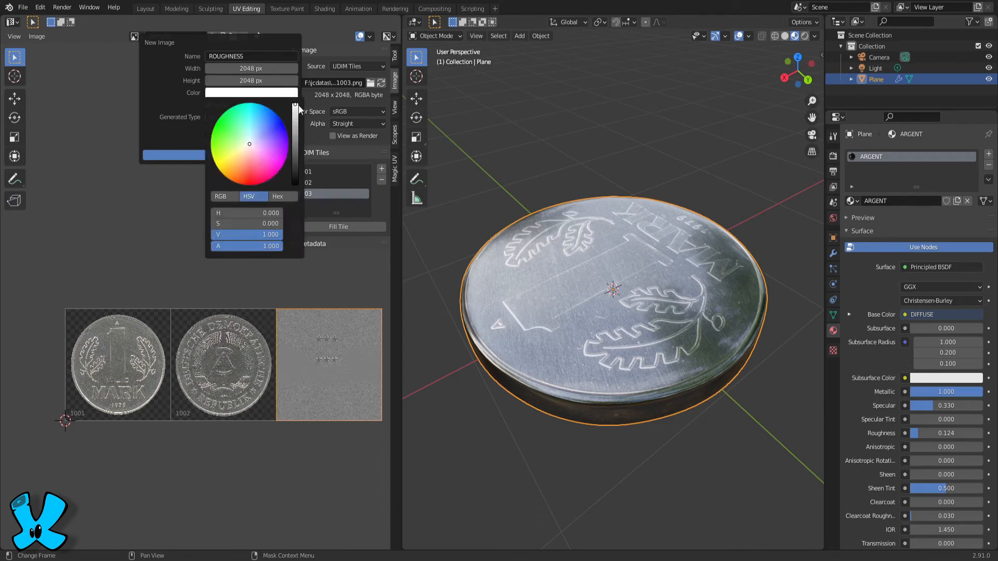
pyautogui.click(230, 127)
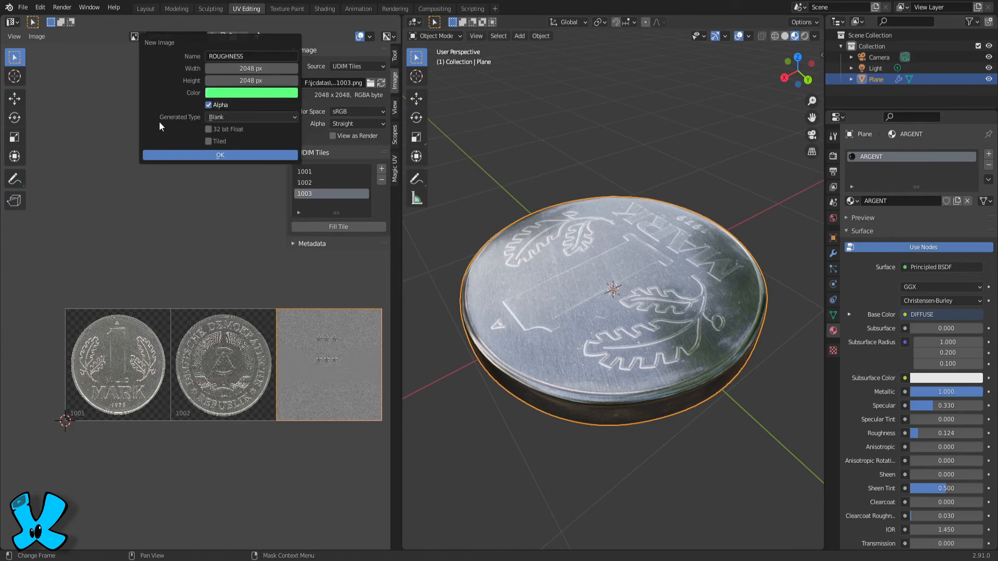
pyautogui.click(210, 141)
pyautogui.click(221, 155)
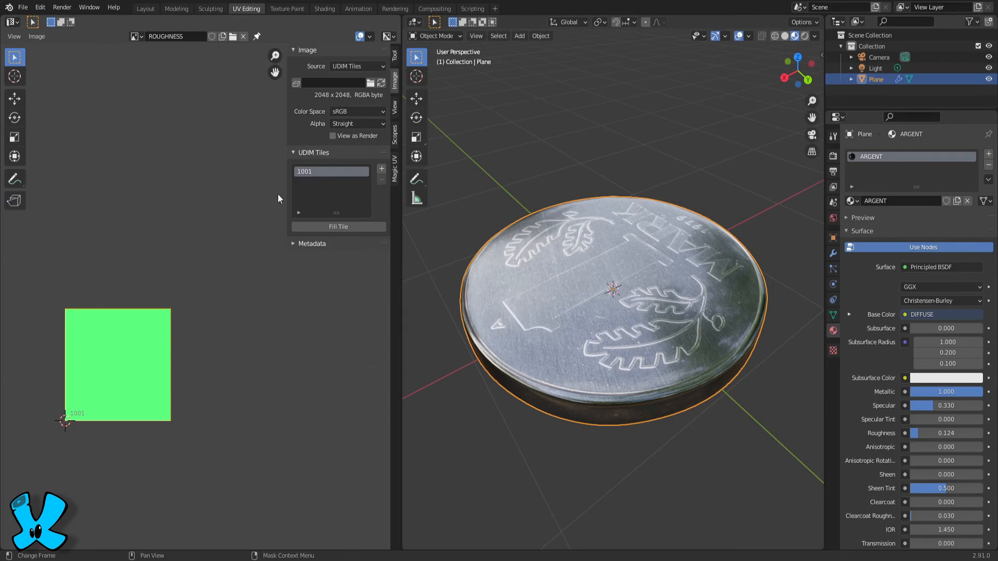
# - Add UDIM tile 1002 to the ROUGHNESS image with a blue fill at full brightness
pyautogui.click(381, 168)
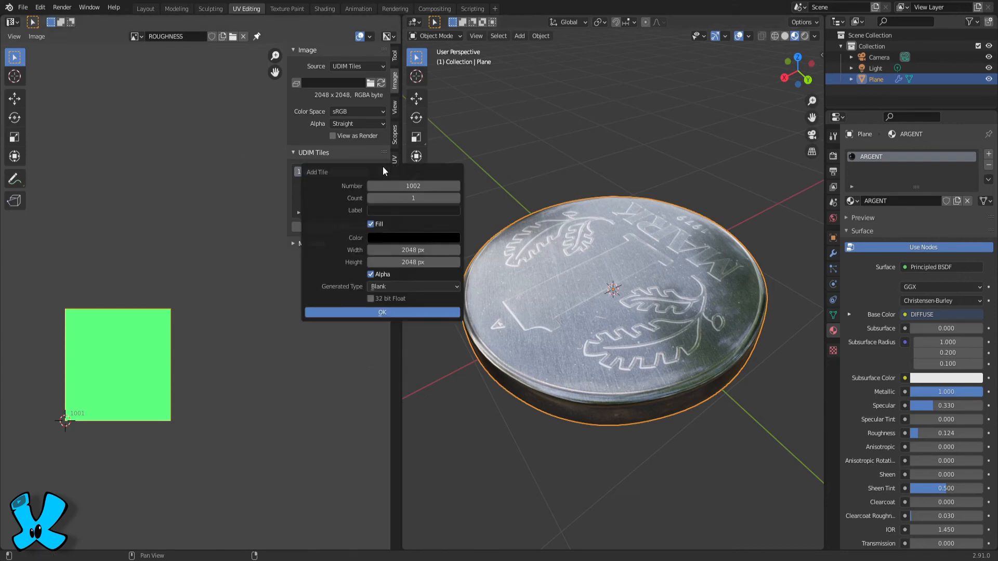
pyautogui.click(399, 238)
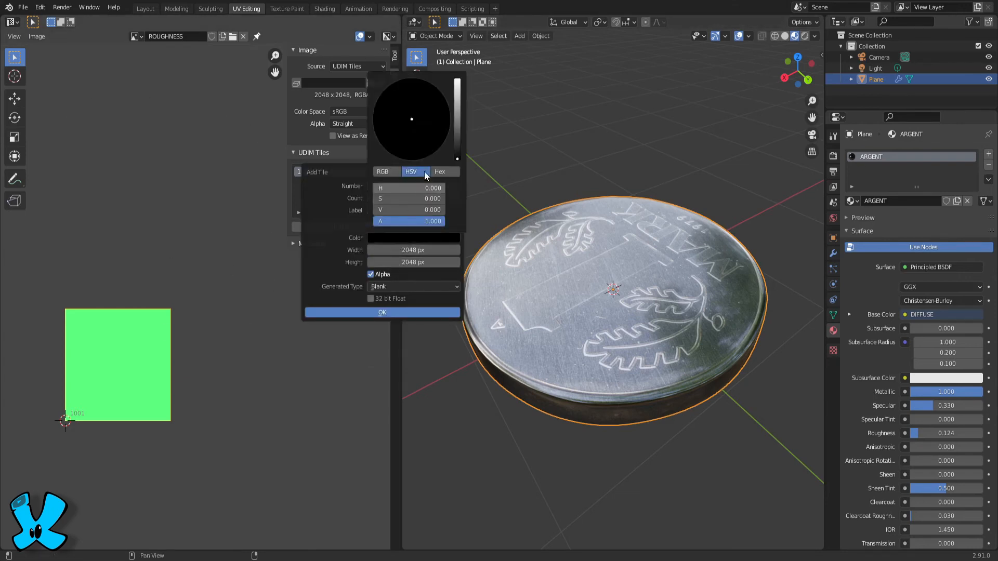
pyautogui.moveTo(457, 158); pyautogui.dragTo(458, 80)
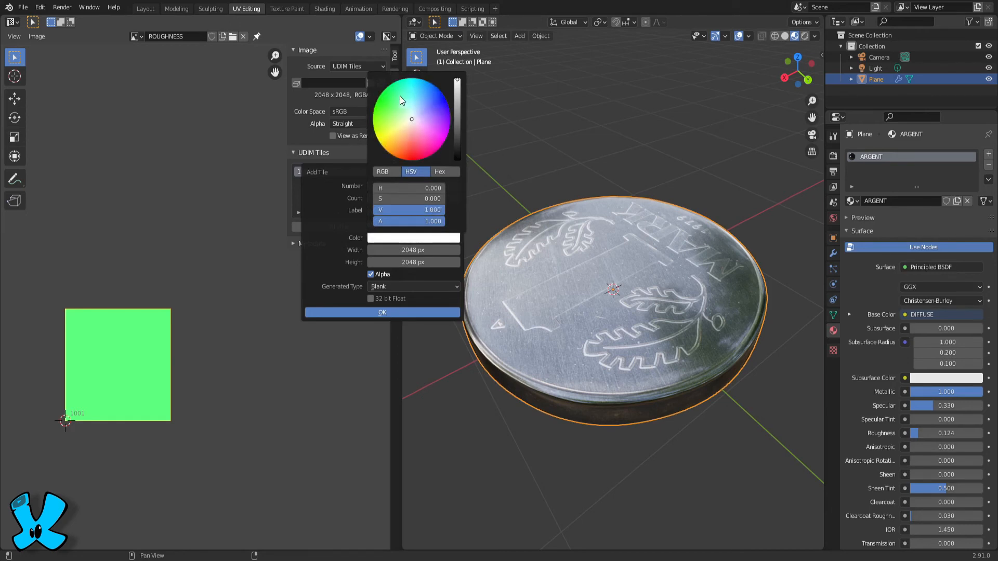
pyautogui.click(435, 100)
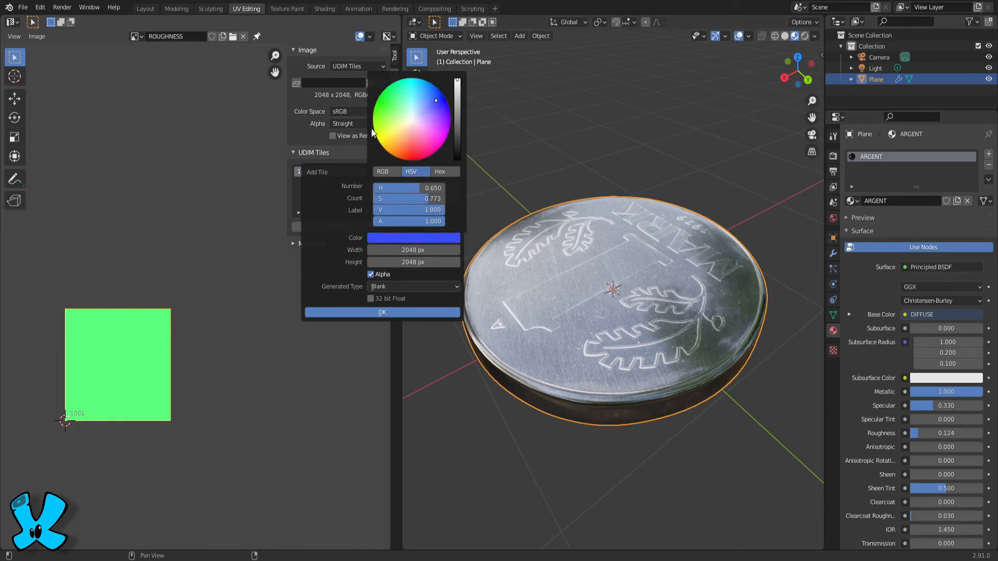
pyautogui.click(370, 312)
# - Add UDIM tile 1003 to the ROUGHNESS image at 1024 × 1024 px with a yellow fill
pyautogui.click(382, 170)
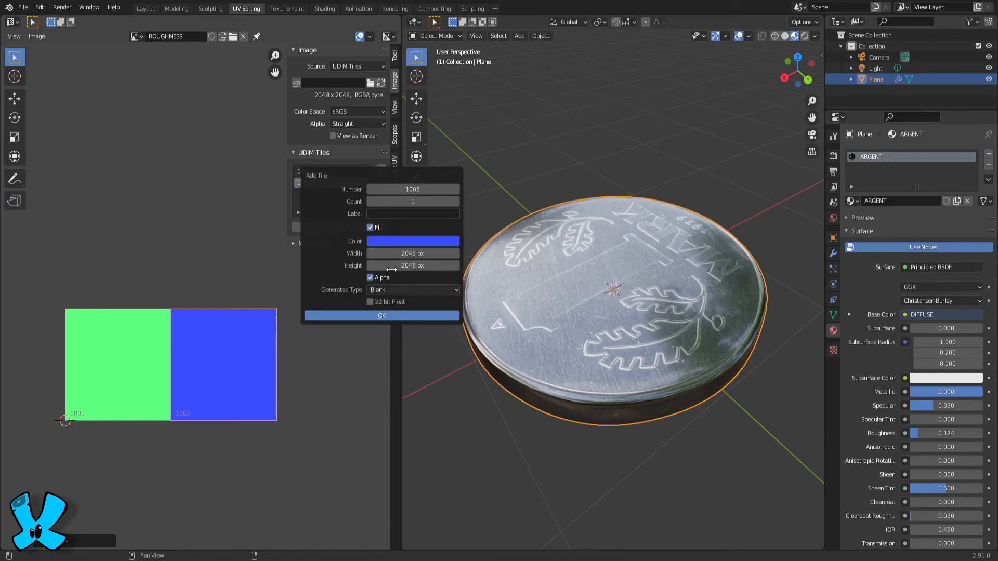
pyautogui.click(402, 253)
pyautogui.write('1024')
pyautogui.click(422, 265)
pyautogui.write('1024')
pyautogui.press('Return')
pyautogui.click(412, 241)
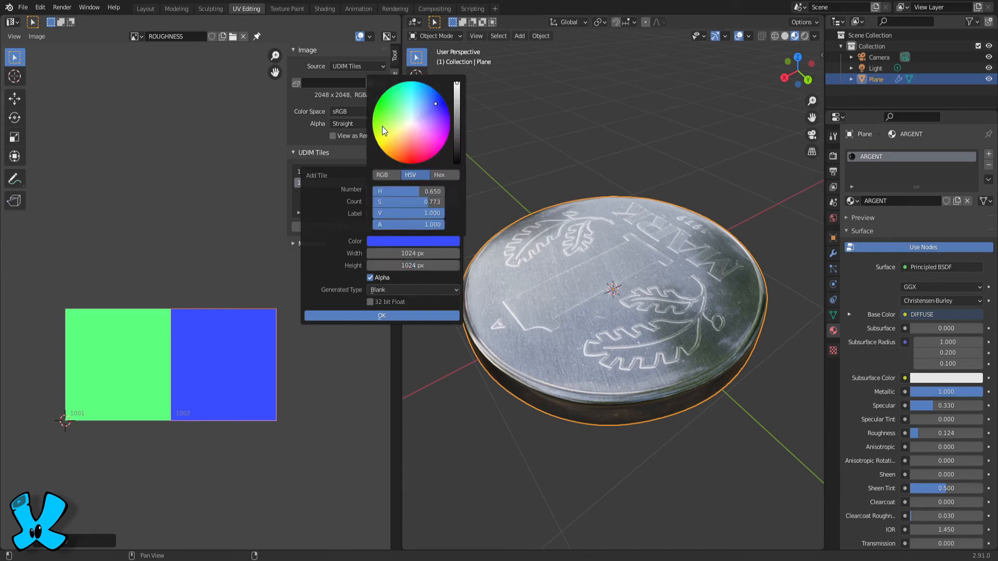
pyautogui.moveTo(382, 126); pyautogui.dragTo(387, 136)
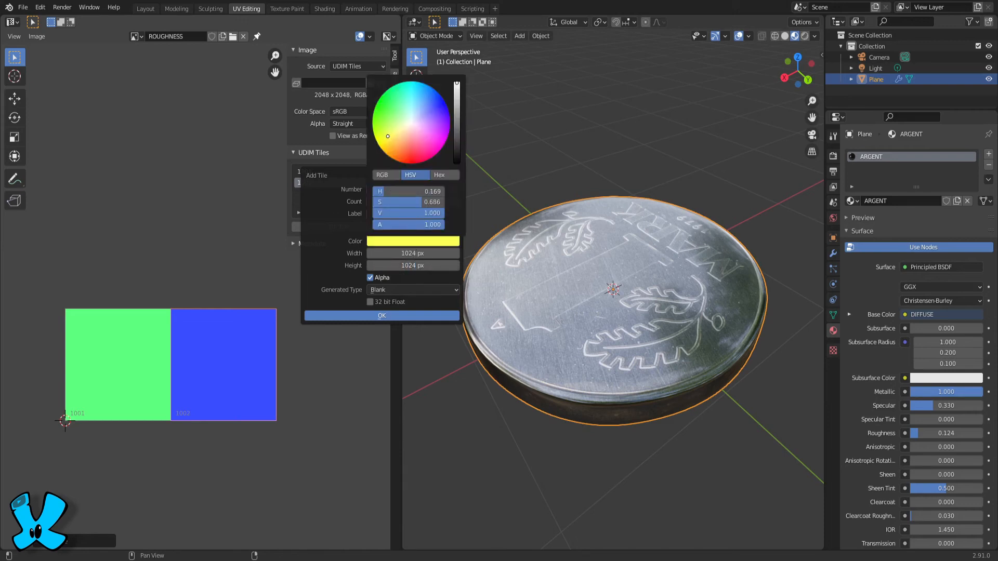
pyautogui.click(373, 316)
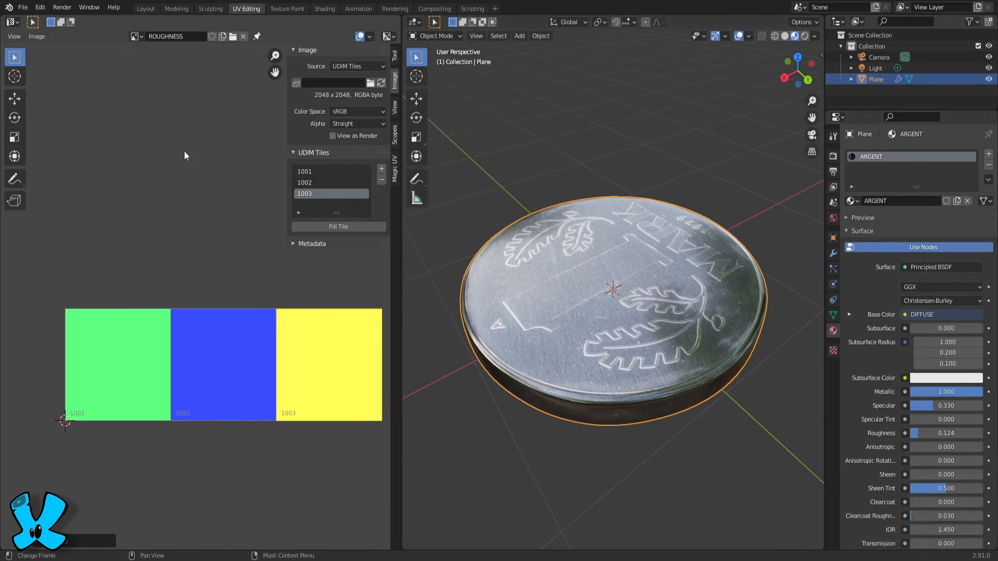
# - Save the ROUGHNESS tiles as PNG files in the MAPS\UDIM folder, starting from ROUGHNESS.1001.png
pyautogui.click(37, 38)
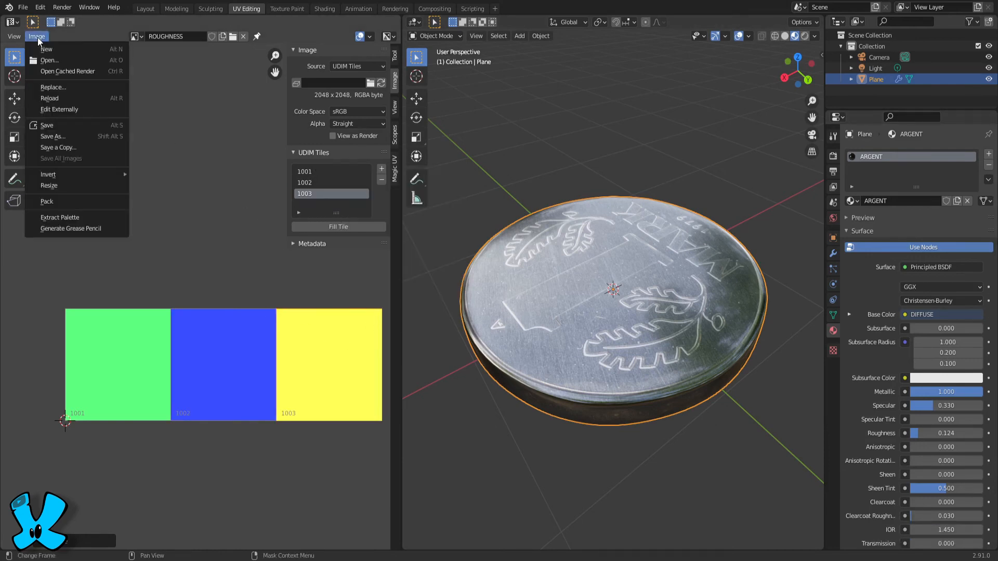
pyautogui.click(53, 136)
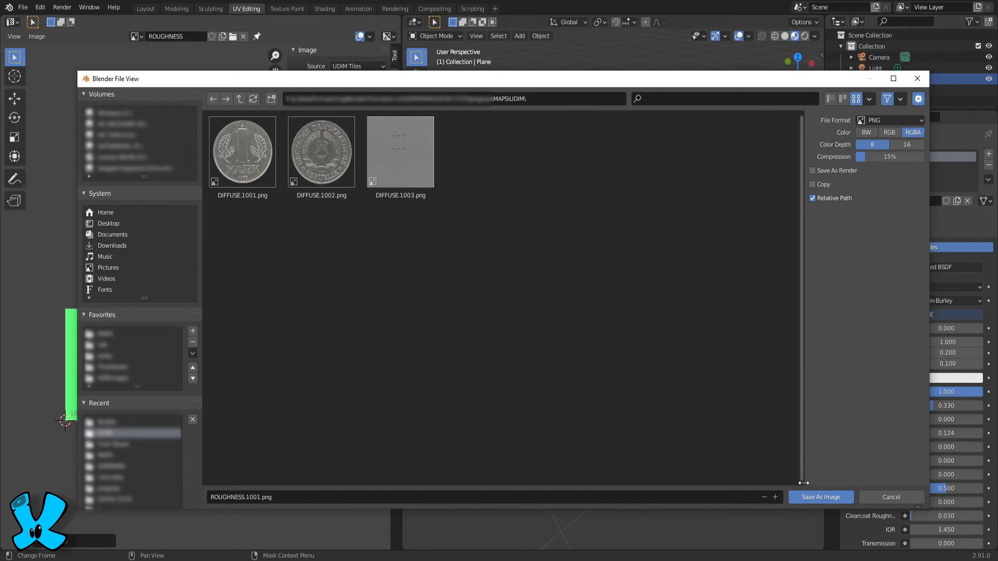
pyautogui.click(821, 496)
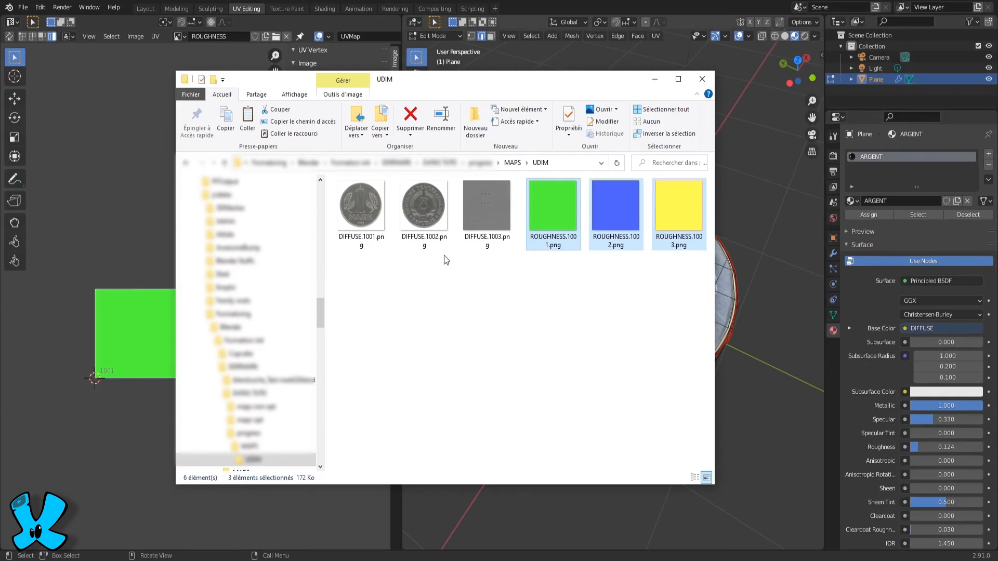
# - In File Explorer, copy ROUGHNESS.1001.png, ROUGHNESS.1002.png and ROUGHNESS.1003.png from the MAPS folder
pyautogui.moveTo(464, 76); pyautogui.dragTo(381, 78)
pyautogui.moveTo(633, 490); pyautogui.dragTo(794, 534)
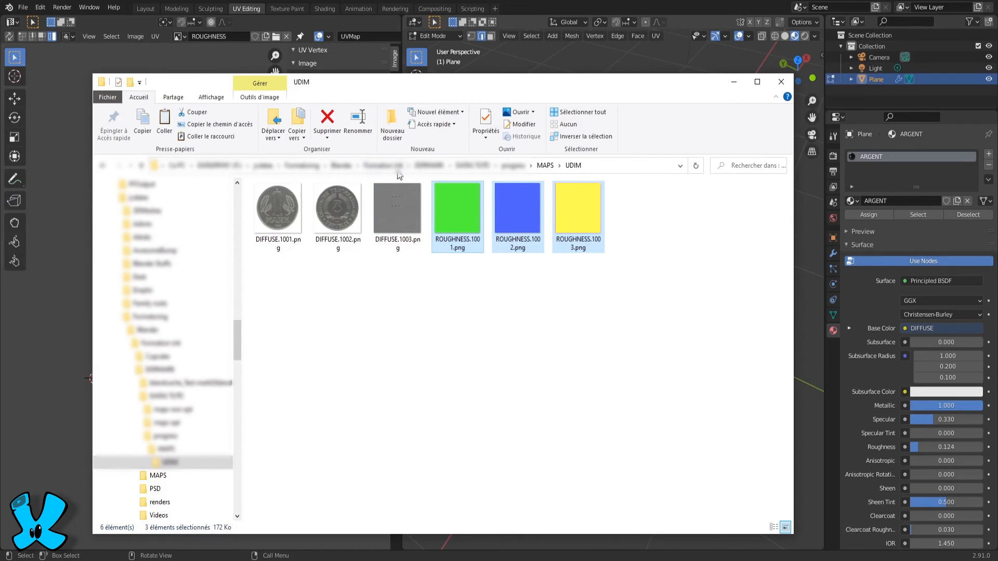
pyautogui.click(546, 166)
pyautogui.click(696, 221)
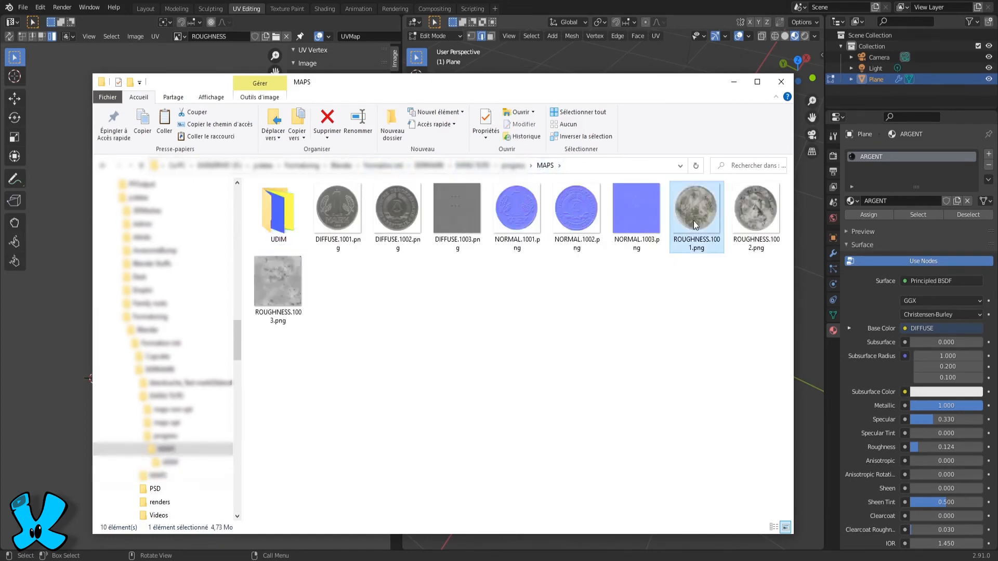
pyautogui.keyDown('ctrl'); pyautogui.click(754, 221); pyautogui.keyUp('ctrl')
pyautogui.keyDown('ctrl'); pyautogui.click(291, 289); pyautogui.keyUp('ctrl')
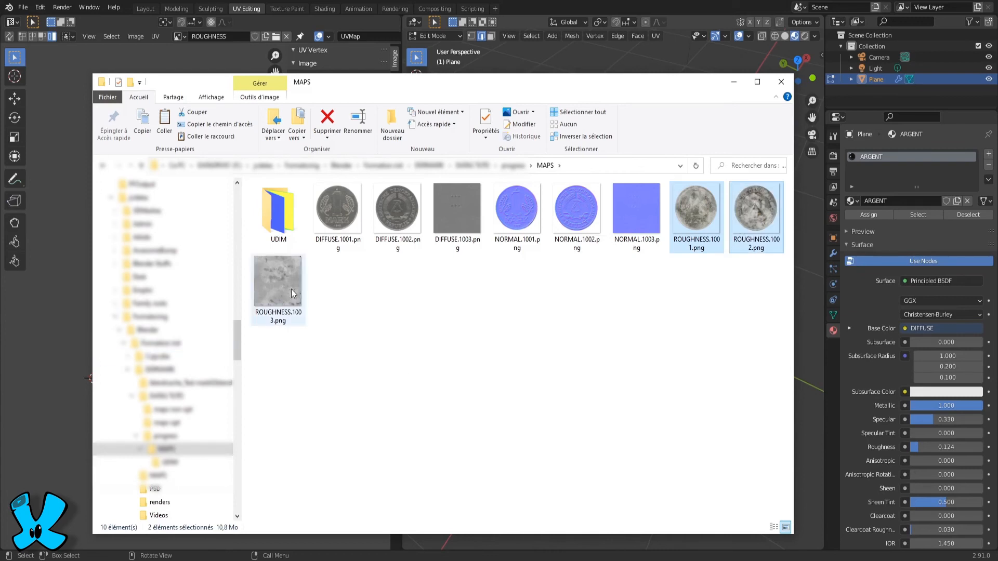
pyautogui.rightClick(290, 289)
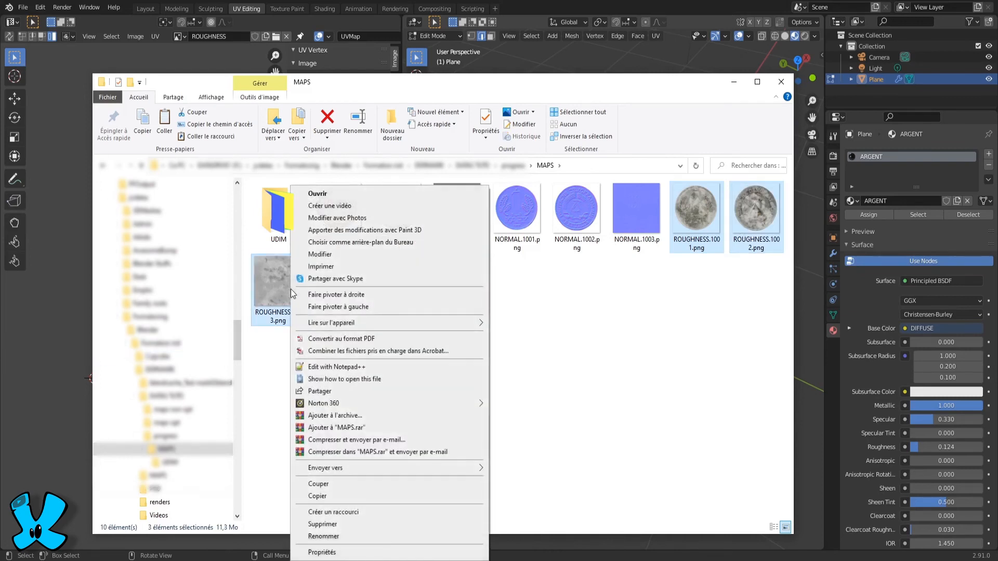
pyautogui.click(351, 497)
# - Paste the copied maps into the UDIM folder over the coloured placeholders and reload the ROUGHNESS image in Blender
pyautogui.doubleClick(281, 229)
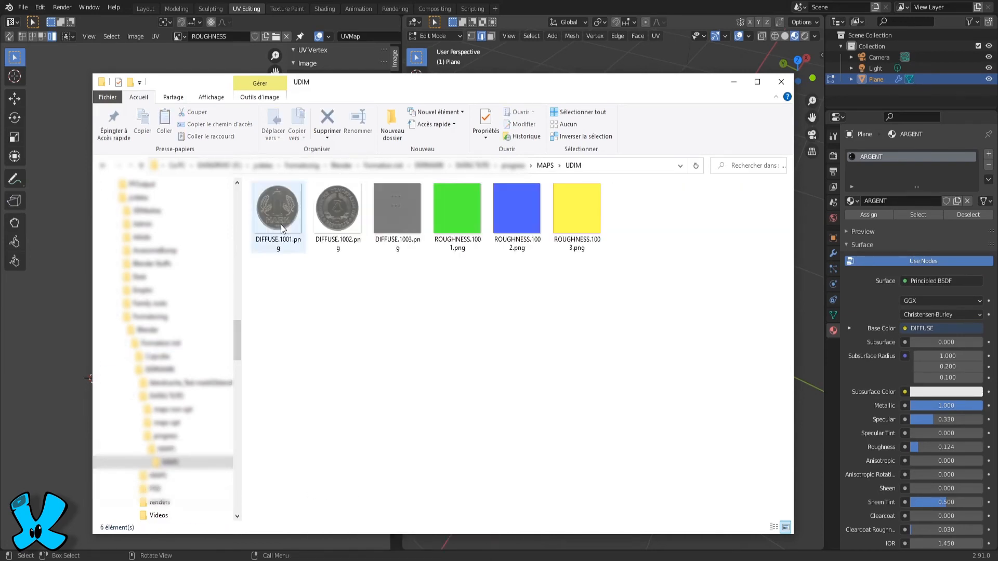
pyautogui.rightClick(555, 345)
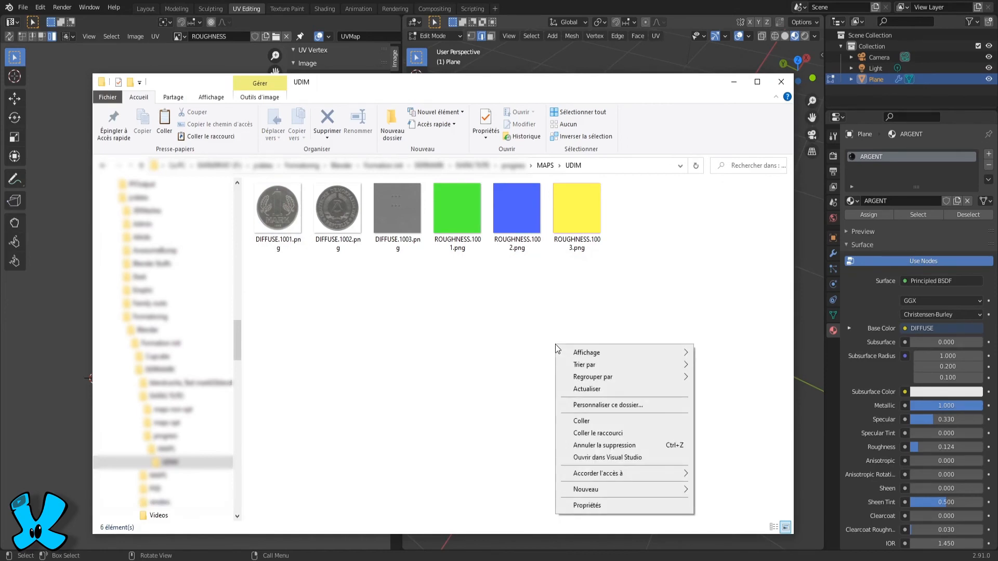
pyautogui.click(578, 421)
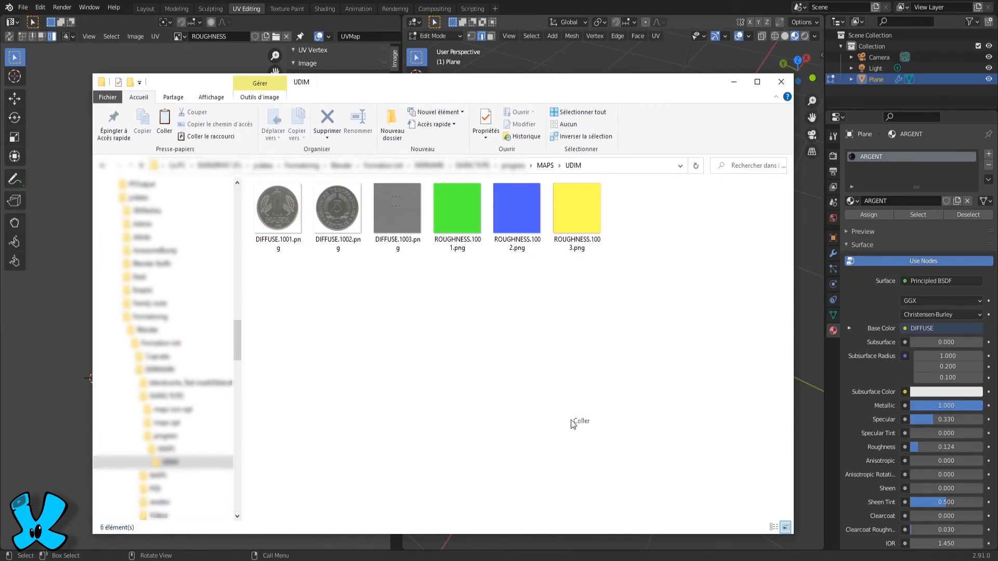
pyautogui.click(519, 210)
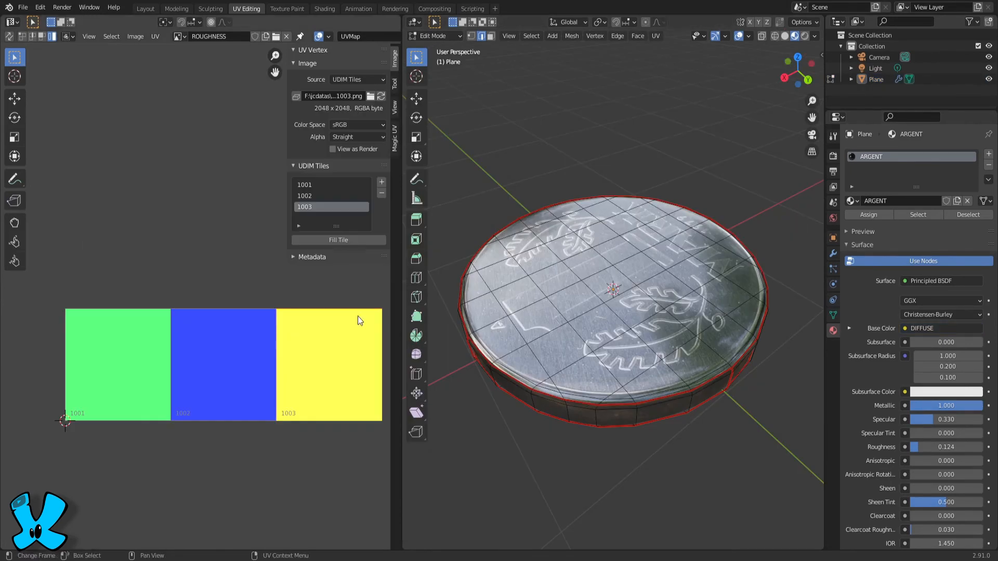
pyautogui.click(381, 97)
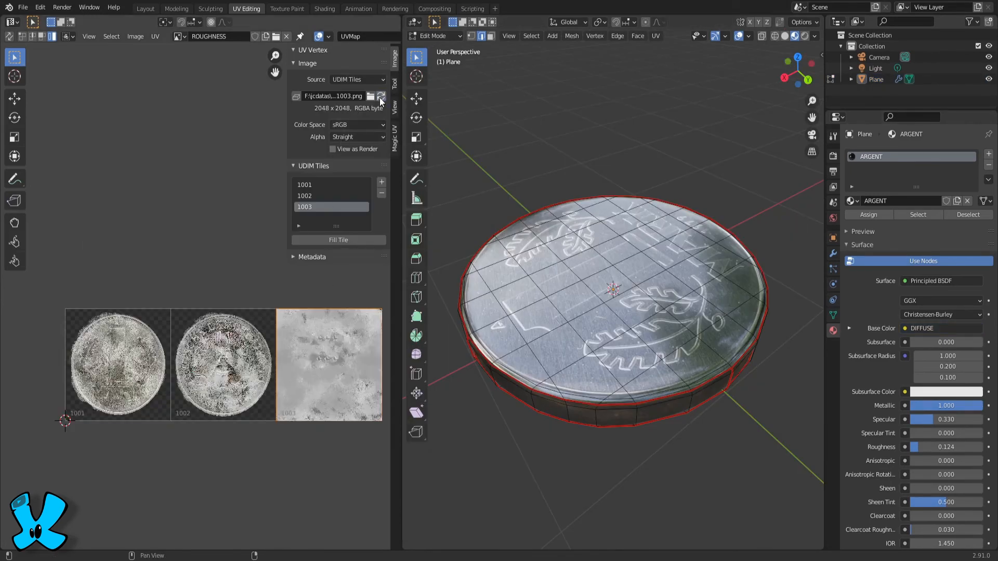
# - In the Shading workspace, duplicate the DIFFUSE texture node, assign it the ROUGHNESS image and link its Color to the Principled BSDF's Roughness
pyautogui.click(325, 9)
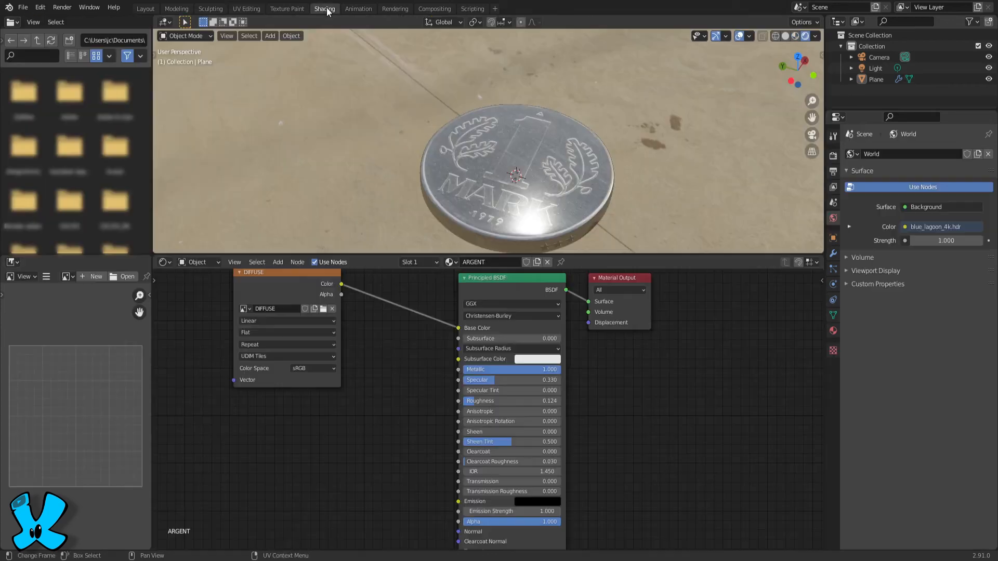
pyautogui.moveTo(729, 254); pyautogui.dragTo(737, 151)
pyautogui.click(286, 224)
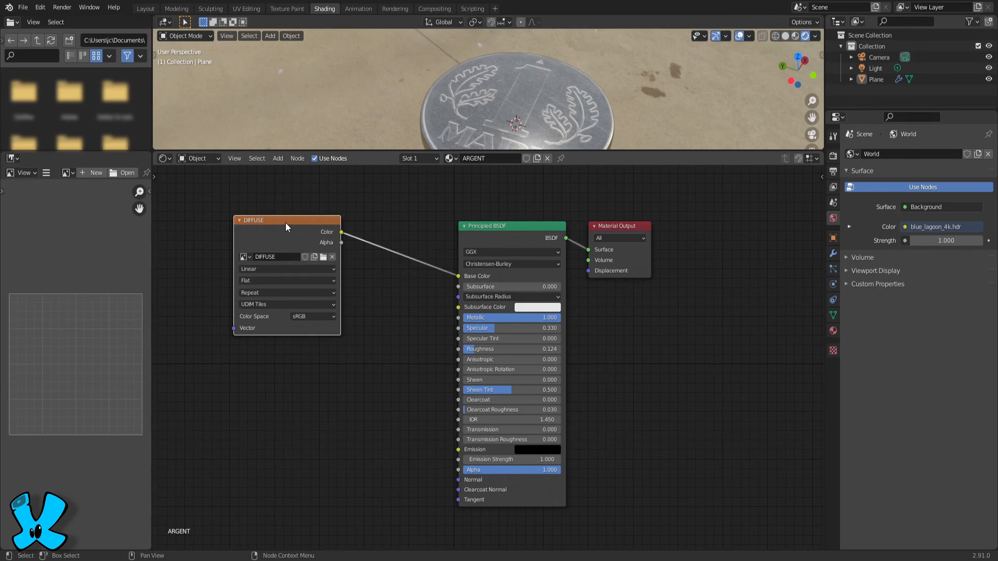
pyautogui.hotkey('shift', 'd')
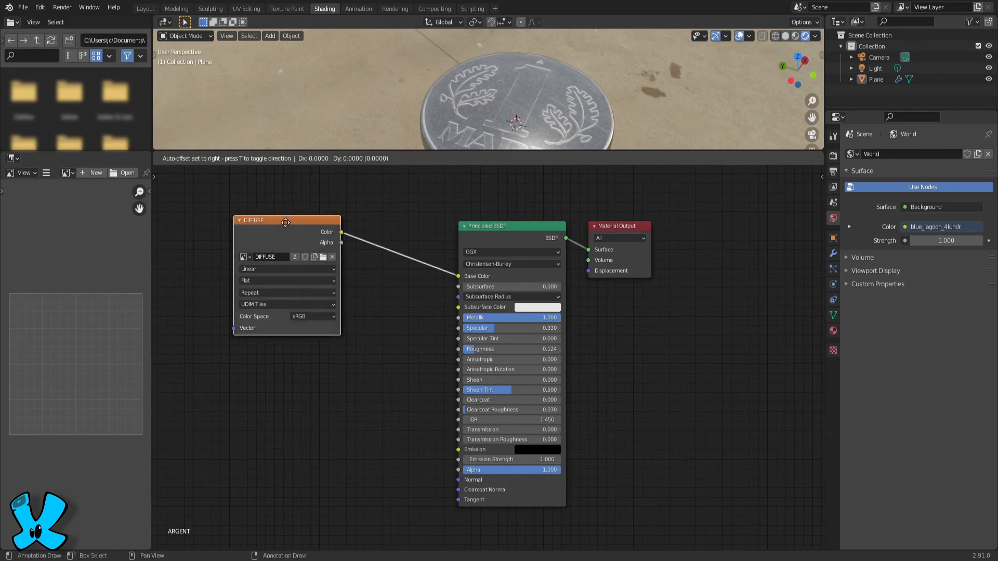
pyautogui.click(279, 375)
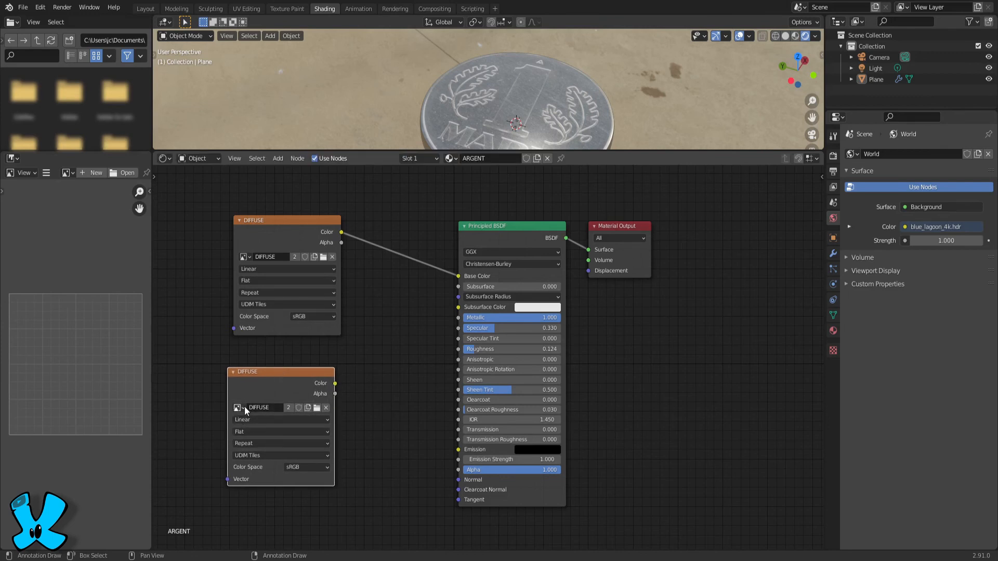
pyautogui.click(243, 407)
pyautogui.click(263, 449)
pyautogui.moveTo(336, 385); pyautogui.dragTo(458, 350)
pyautogui.moveTo(673, 152); pyautogui.dragTo(681, 229)
pyautogui.moveTo(655, 180)
pyautogui.mouseDown(button='middle')
pyautogui.moveTo(645, 153)
pyautogui.moveTo(670, 157)
pyautogui.moveTo(663, 192)
pyautogui.moveTo(620, 172)
pyautogui.moveTo(634, 74)
pyautogui.moveTo(650, 132)
pyautogui.moveTo(576, 148)
pyautogui.moveTo(621, 147)
pyautogui.moveTo(663, 167)
pyautogui.mouseUp(button='middle')
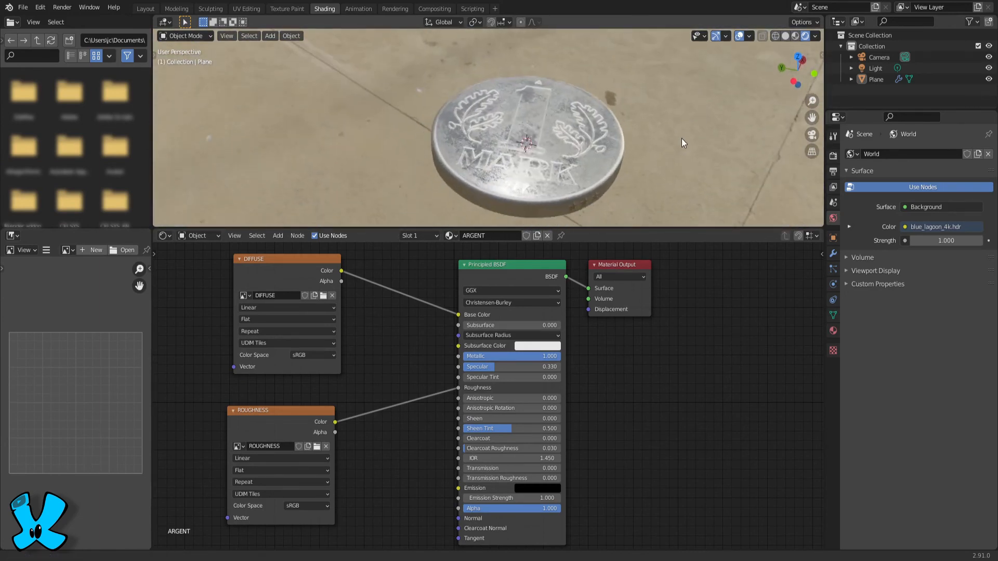
pyautogui.moveTo(697, 228); pyautogui.dragTo(711, 255)
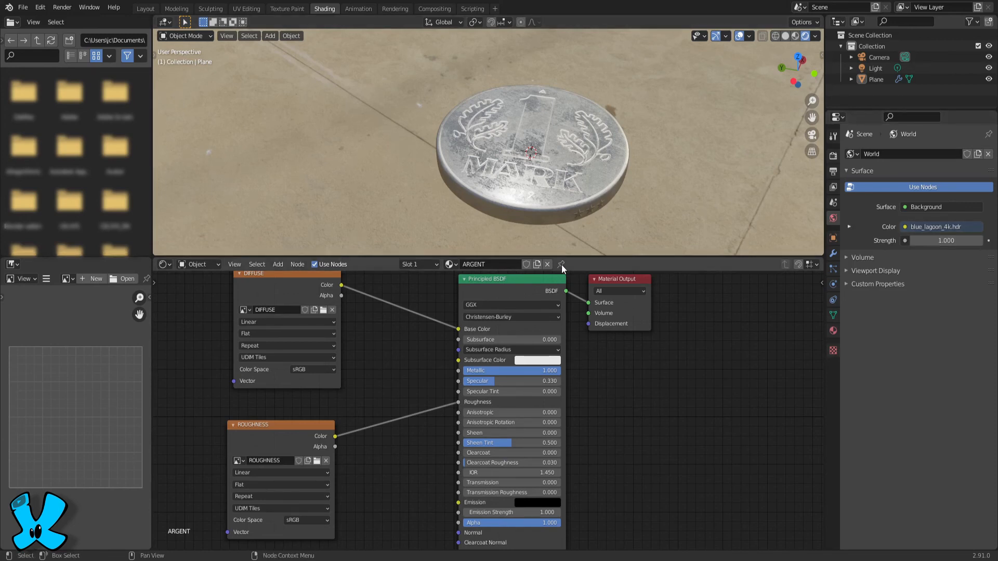
# - In the UV Editing workspace, start a new image named NORMAL with a width and height of 2048 px
pyautogui.click(254, 10)
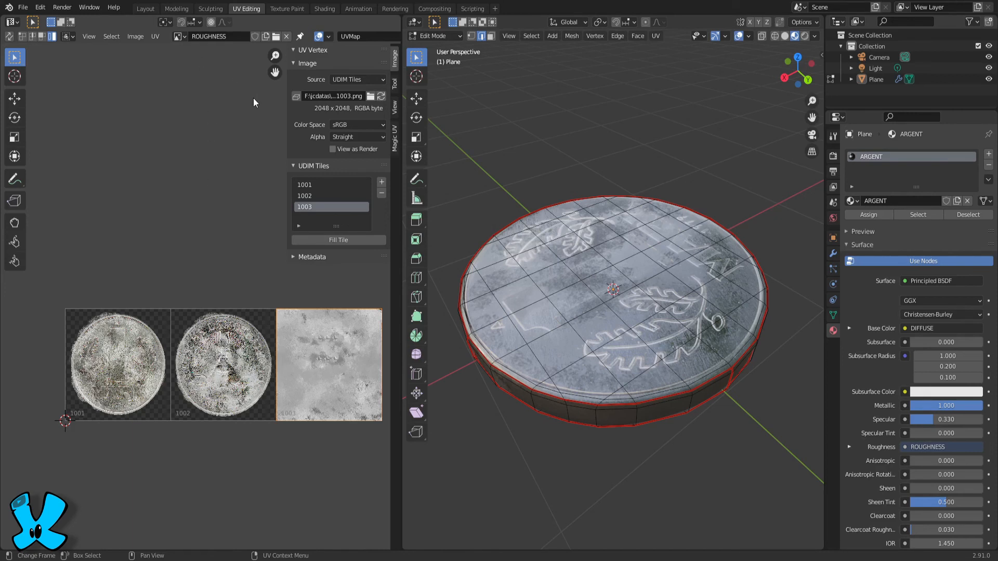
pyautogui.click(265, 37)
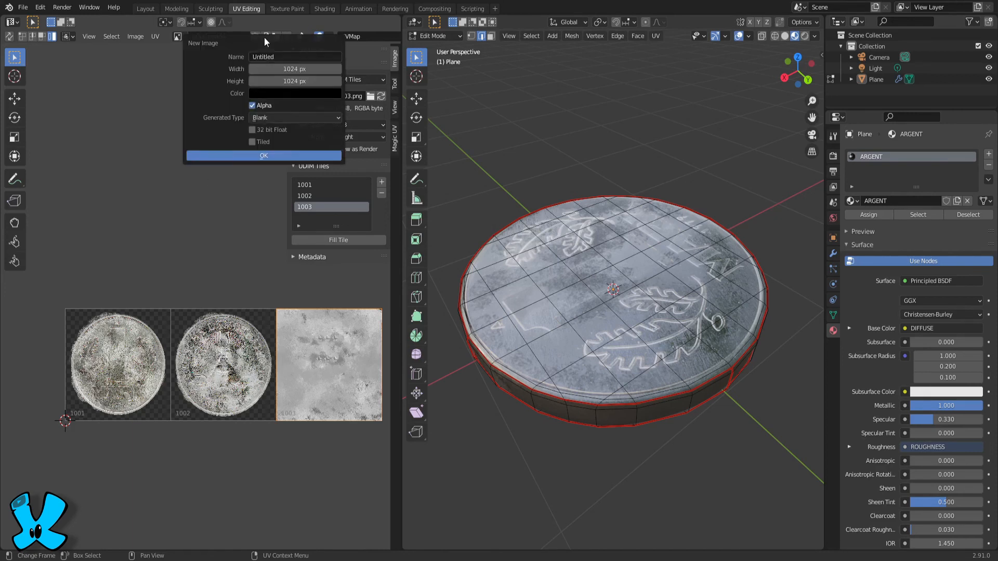
pyautogui.write('NORMAL')
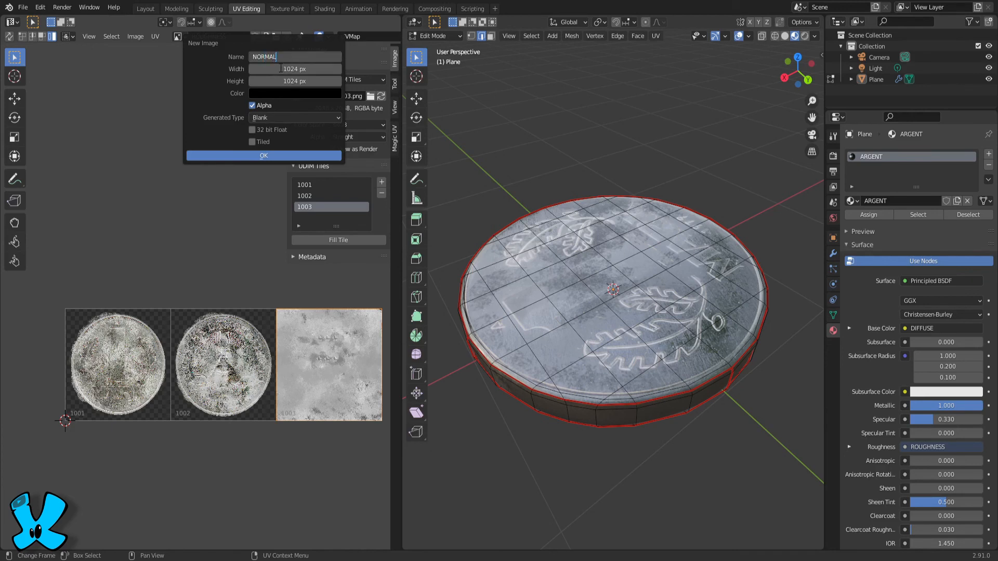
pyautogui.press('Tab')
pyautogui.write('2048')
pyautogui.press('Tab')
pyautogui.write('2048')
# - Give the NORMAL image a light turquoise-green fill, enable Tiled and create it
pyautogui.click(295, 94)
pyautogui.moveTo(339, 180); pyautogui.dragTo(339, 104)
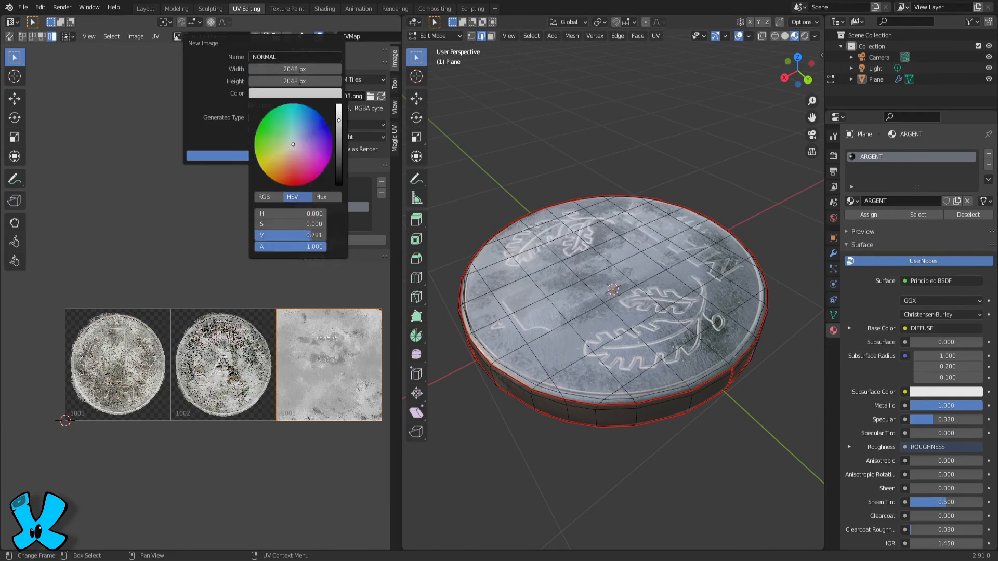
pyautogui.click(281, 117)
pyautogui.click(253, 142)
pyautogui.click(263, 156)
# - Add UDIM tile 1002 with a blue fill and UDIM tile 1003 to the NORMAL image
pyautogui.click(381, 182)
pyautogui.click(412, 249)
pyautogui.click(453, 108)
pyautogui.click(363, 324)
pyautogui.click(381, 182)
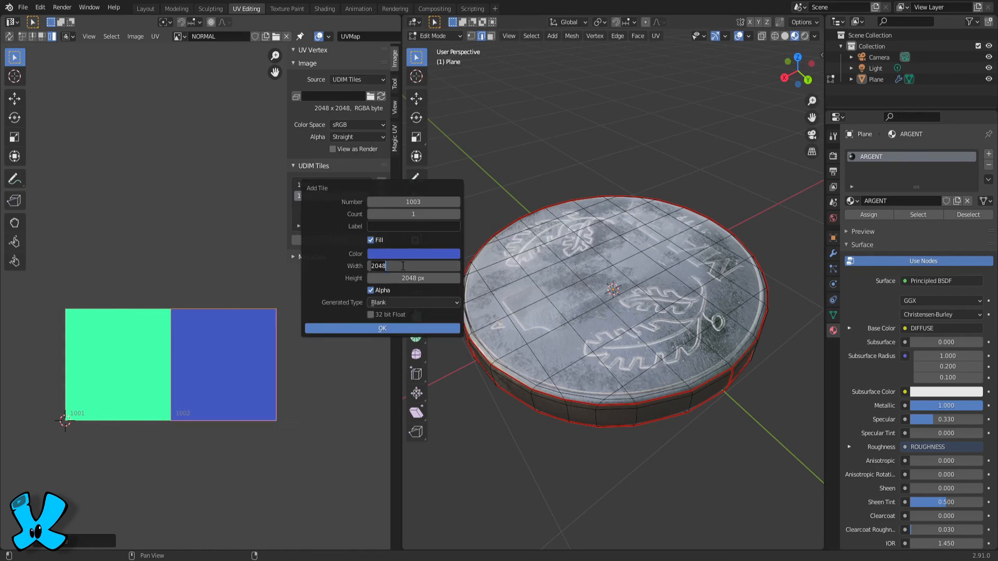
pyautogui.click(376, 325)
# - Save the NORMAL image's tiles to disk
pyautogui.click(135, 37)
pyautogui.click(172, 138)
pyautogui.click(806, 498)
# - Paste the finished NORMAL maps into the UDIM folder over the placeholder tiles and reload the NORMAL image in Blender
pyautogui.moveTo(497, 560)
pyautogui.click(588, 527)
pyautogui.doubleClick(367, 228)
pyautogui.rightClick(502, 383)
pyautogui.click(535, 466)
pyautogui.click(488, 201)
pyautogui.click(663, 87)
pyautogui.click(381, 96)
# - Enlarge the ARGENT material's node area in the Shading workspace and duplicate the ROUGHNESS image texture node, placing the copy just below it
pyautogui.click(327, 10)
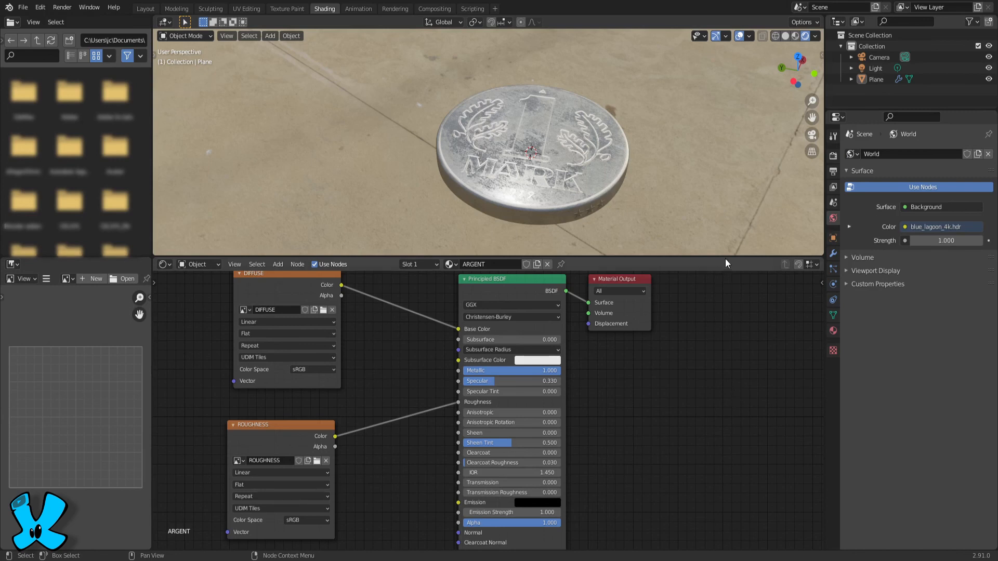
pyautogui.moveTo(725, 258); pyautogui.dragTo(731, 150)
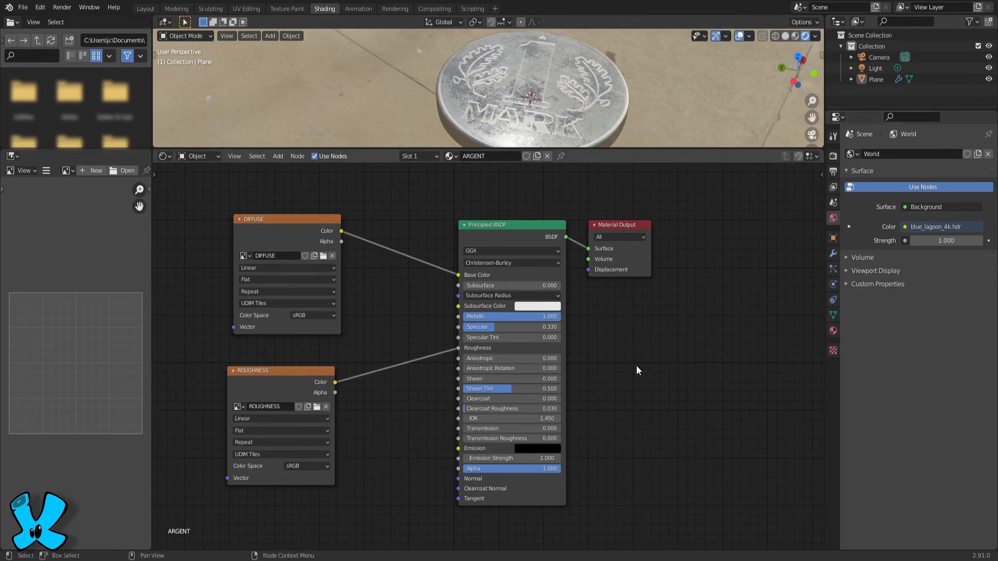
pyautogui.moveTo(635, 366); pyautogui.dragTo(659, 312, button='middle')
pyautogui.click(308, 317)
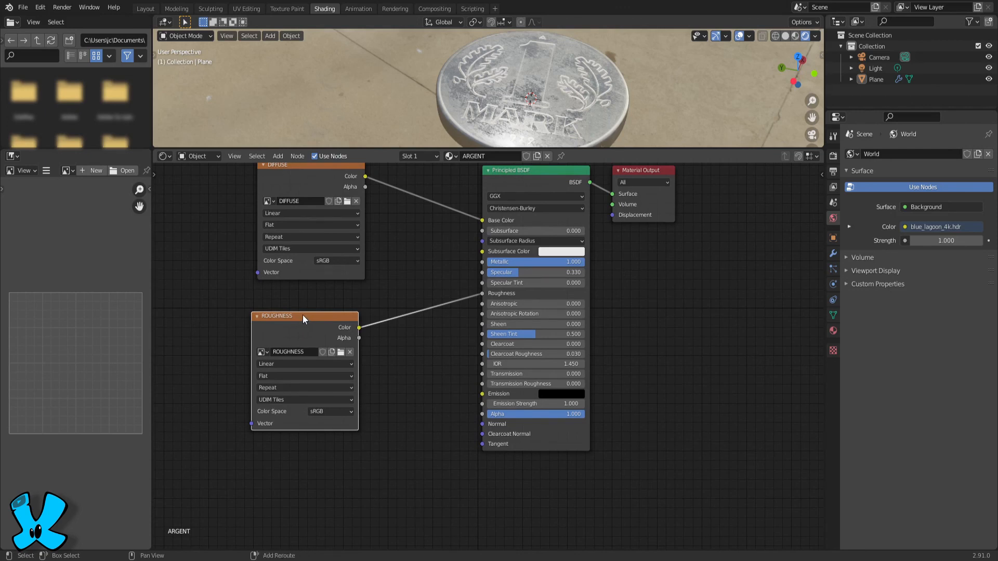
pyautogui.hotkey('shift', 'd')
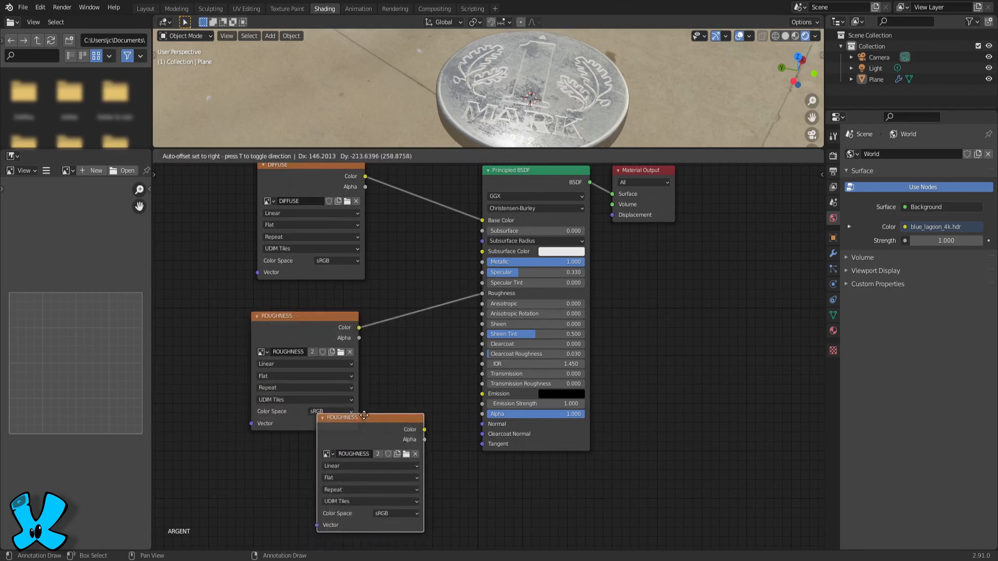
pyautogui.click(358, 412)
# - Spread the Principled BSDF and Material Output nodes away from the textures, and move the duplicated texture node beside the ROUGHNESS node
pyautogui.moveTo(567, 175); pyautogui.dragTo(588, 234)
pyautogui.moveTo(649, 173); pyautogui.dragTo(775, 176)
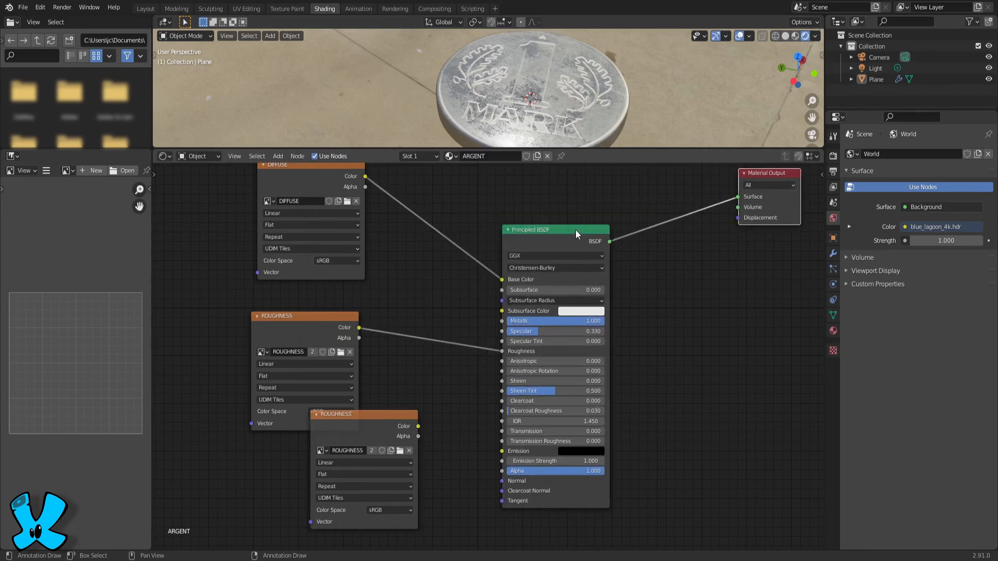
pyautogui.moveTo(557, 244); pyautogui.dragTo(638, 200)
pyautogui.moveTo(387, 419); pyautogui.dragTo(439, 367)
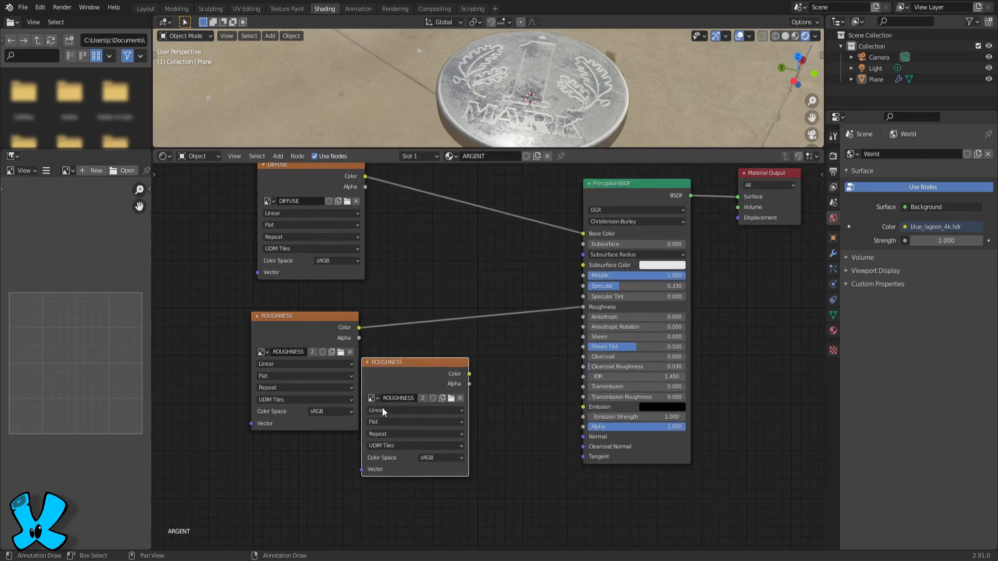
# - Assign the NORMAL image to the duplicated texture node and reposition the ROUGHNESS and NORMAL nodes to leave space before the shader
pyautogui.click(372, 398)
pyautogui.click(387, 430)
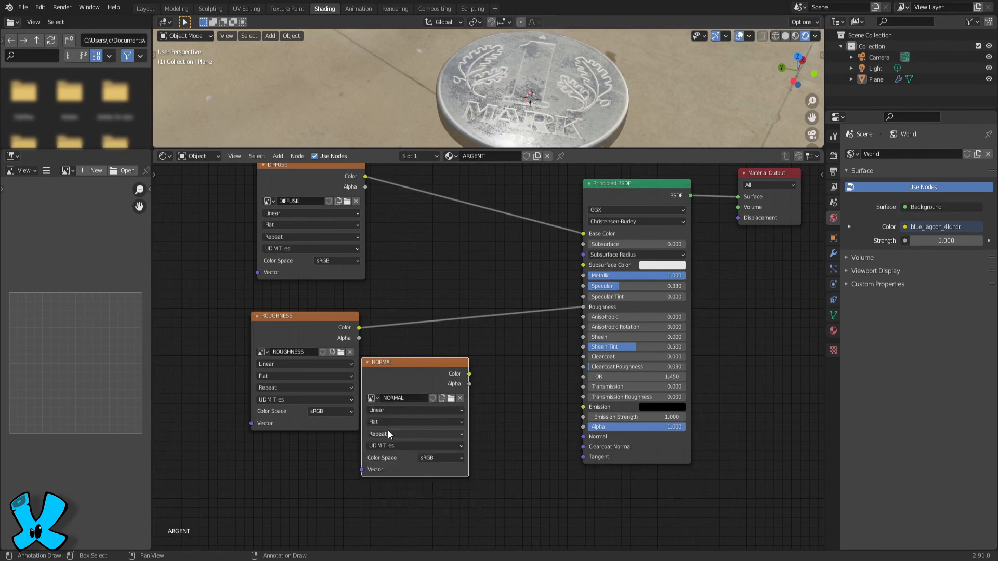
pyautogui.moveTo(306, 314); pyautogui.dragTo(247, 297)
pyautogui.moveTo(434, 374); pyautogui.dragTo(375, 381)
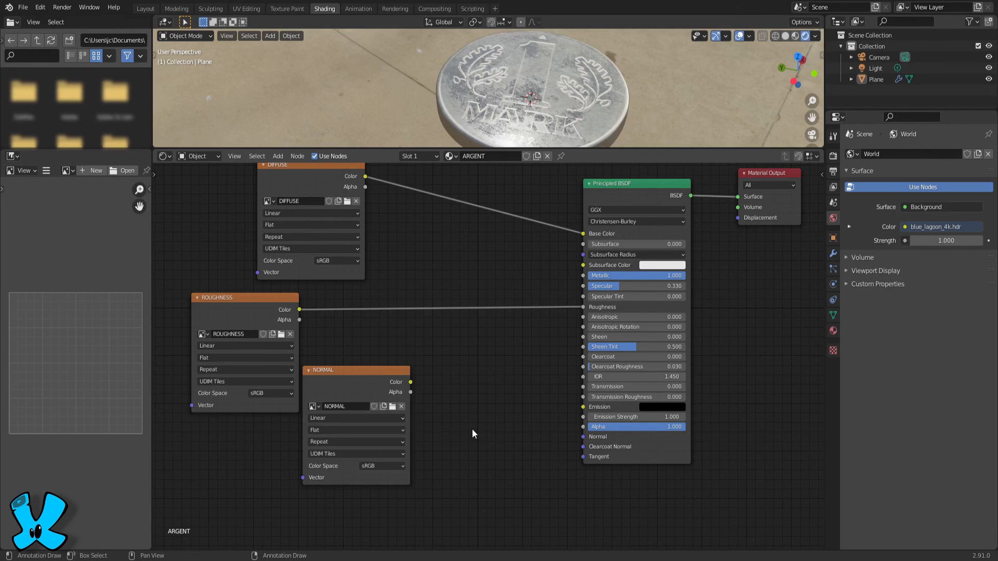
# - Add a Normal Map node and link the NORMAL texture's Color through it to the Principled BSDF's Normal input
pyautogui.hotkey('shift', 'a')
pyautogui.moveTo(472, 429)
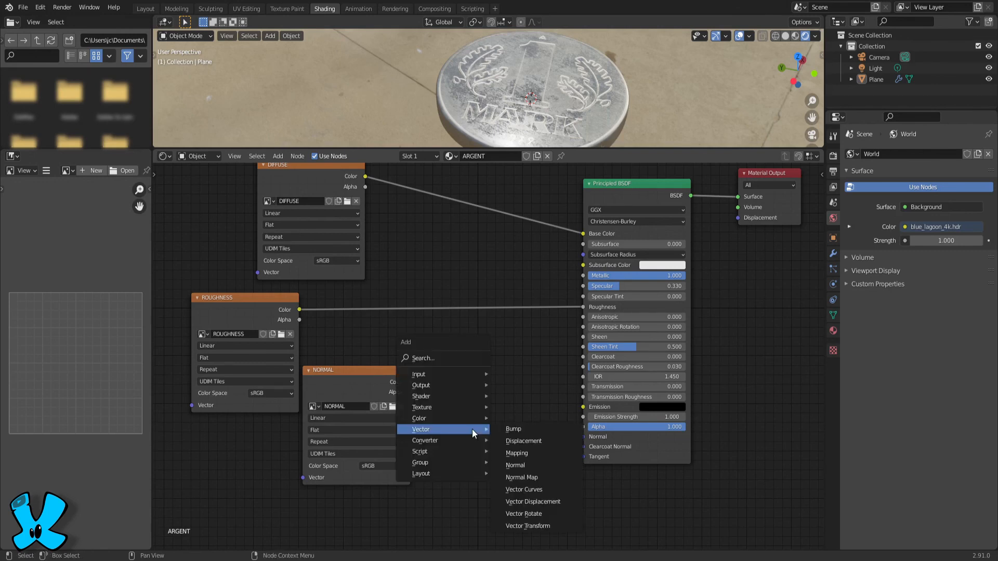
pyautogui.click(536, 478)
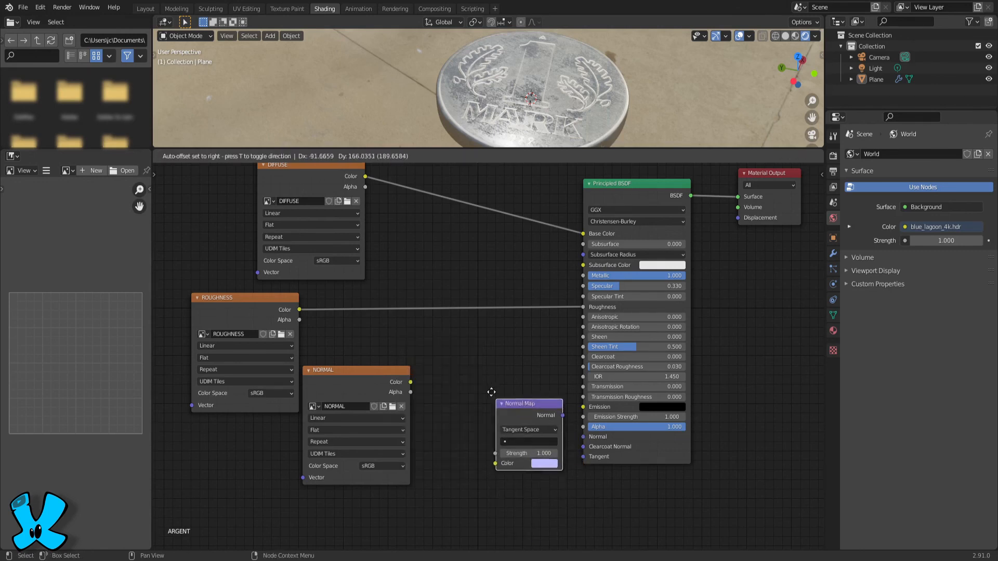
pyautogui.click(453, 357)
pyautogui.moveTo(410, 383); pyautogui.dragTo(457, 429)
pyautogui.moveTo(525, 380); pyautogui.dragTo(557, 446)
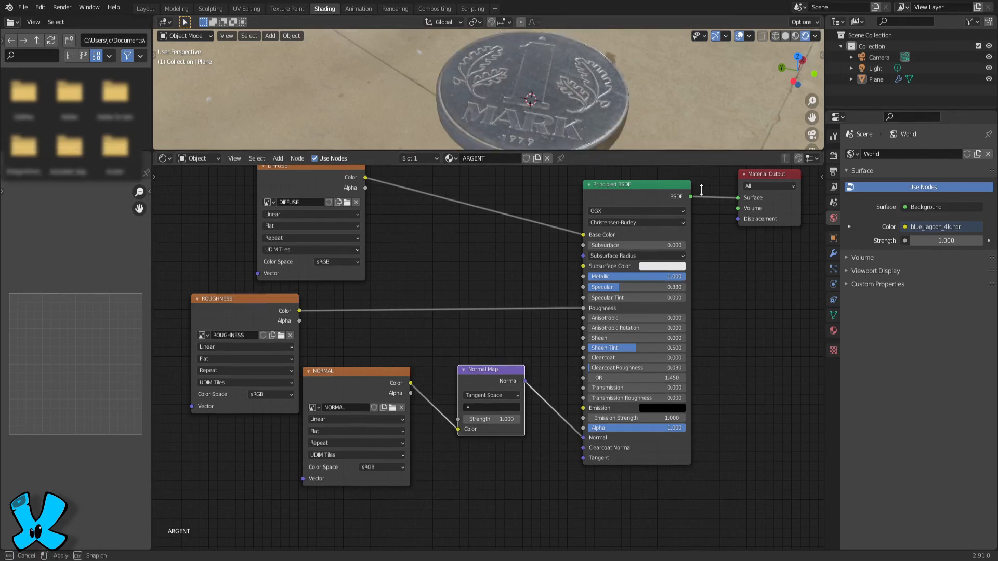
# - Check the coin's rim in an enlarged viewport and rotate the two lowest rim UV strips in tile 1003 by 180 degrees
pyautogui.moveTo(695, 148); pyautogui.dragTo(651, 268)
pyautogui.moveTo(640, 217); pyautogui.dragTo(635, 172, button='middle')
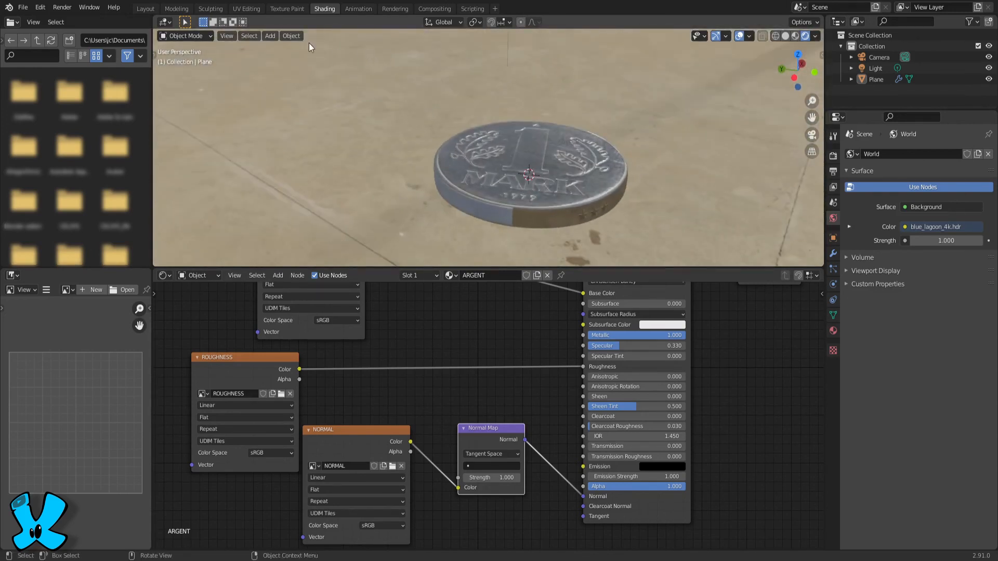
pyautogui.click(250, 9)
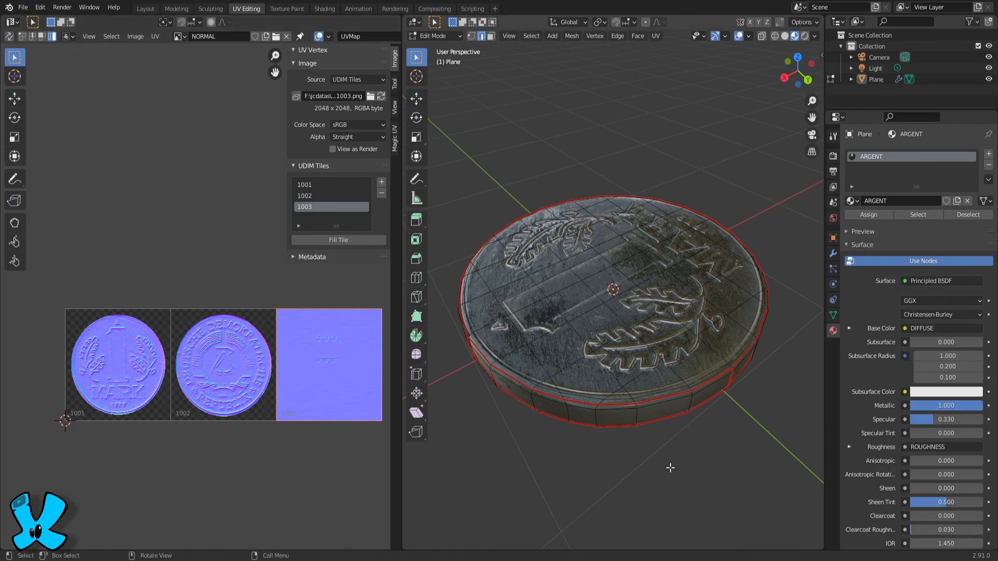
pyautogui.press('a')
pyautogui.click(341, 403)
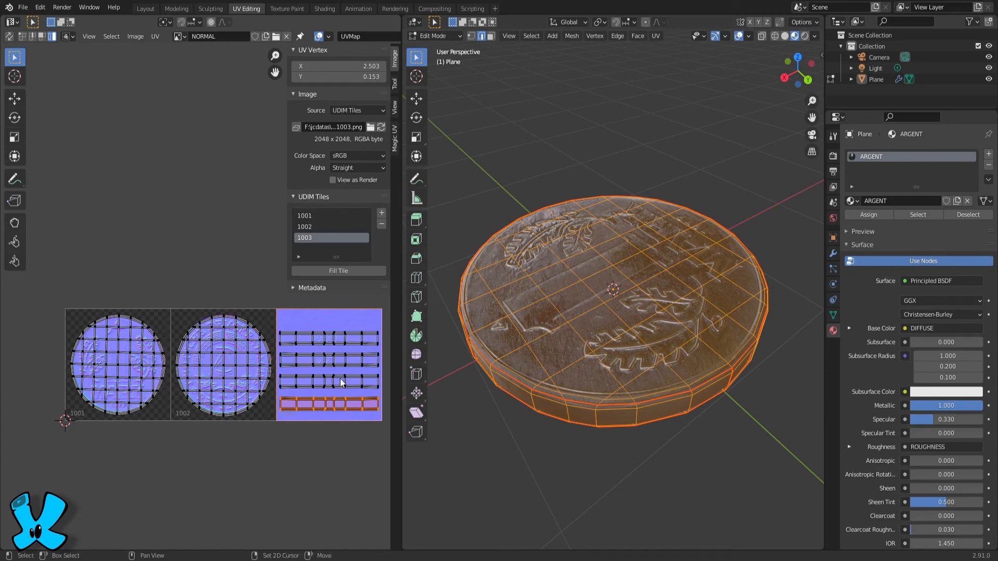
pyautogui.write('r180')
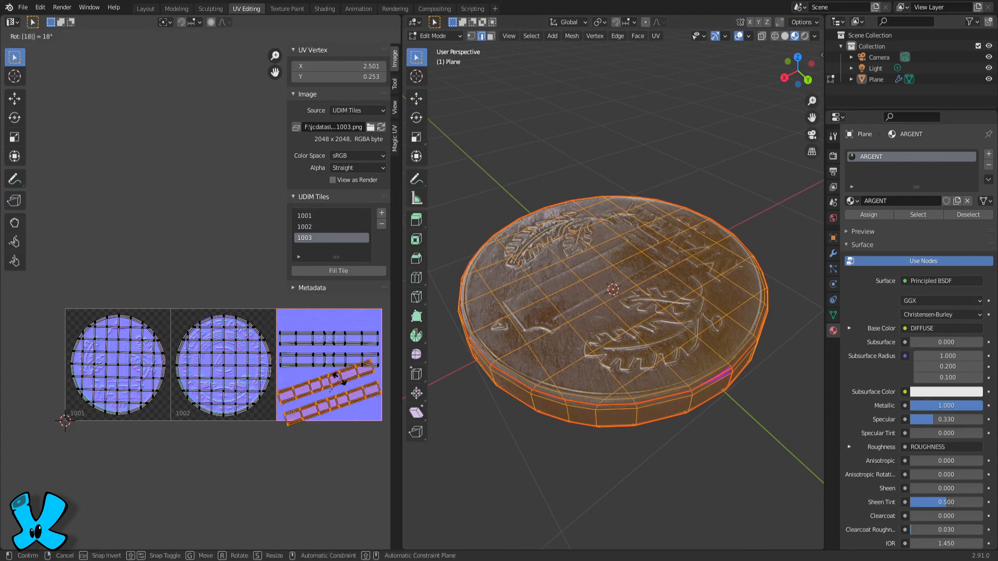
pyautogui.press('Return')
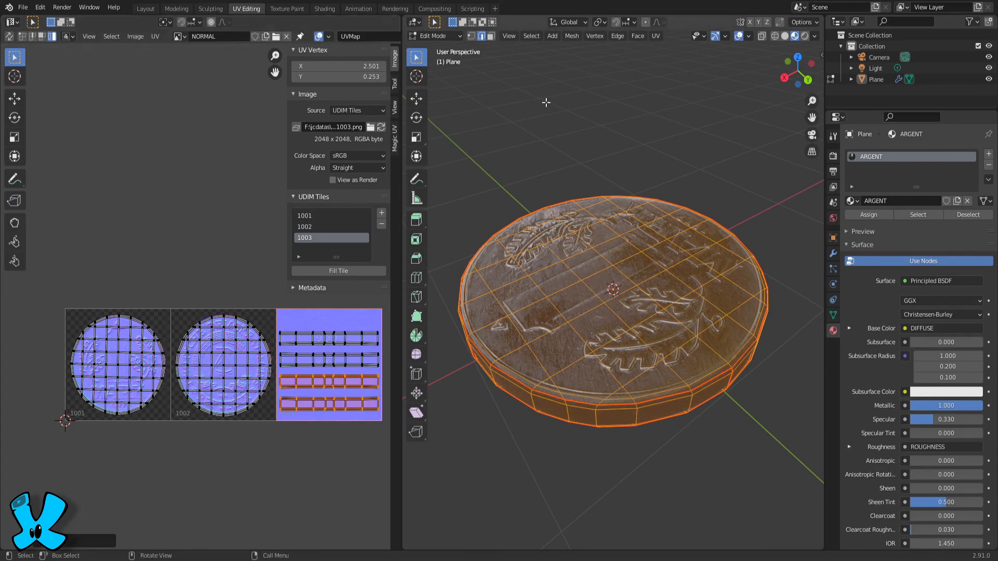
# - Return to the Shading workspace, check the coin's rim and reduce the Normal Map node's strength to 0.4
pyautogui.click(324, 8)
pyautogui.moveTo(673, 200); pyautogui.dragTo(631, 200, button='middle')
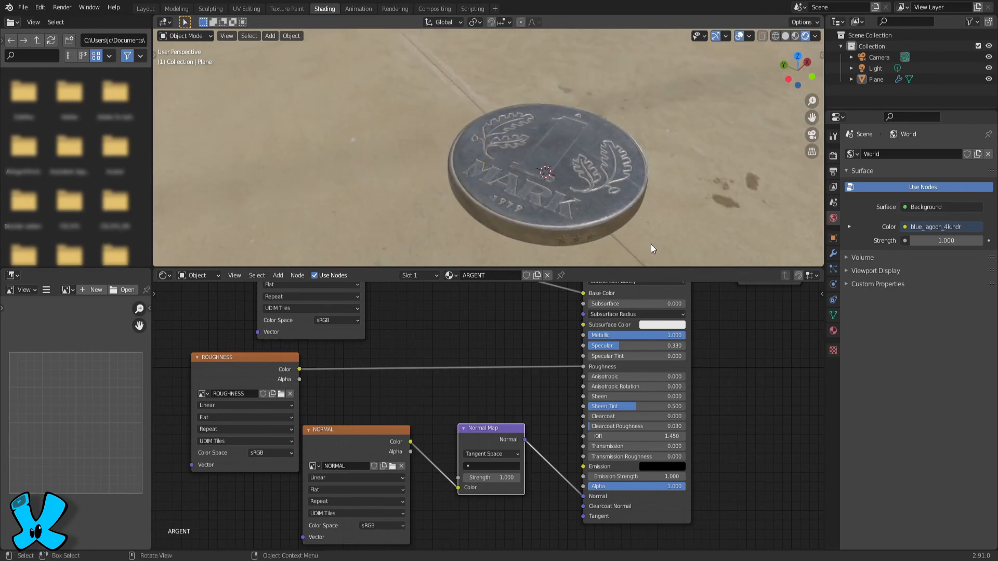
pyautogui.moveTo(655, 236); pyautogui.dragTo(643, 198, button='middle')
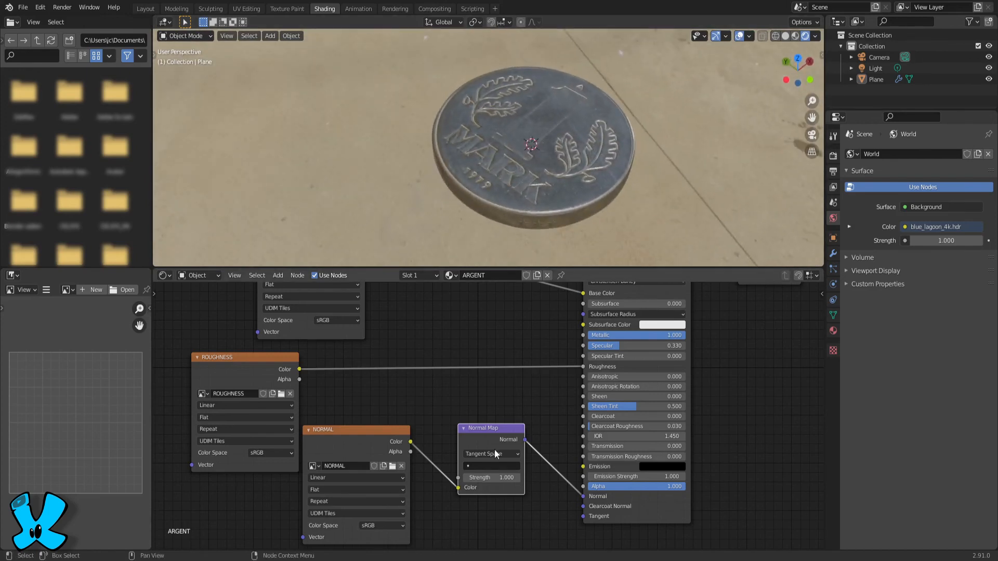
pyautogui.moveTo(494, 478)
pyautogui.mouseDown()
pyautogui.moveTo(514, 478)
pyautogui.moveTo(452, 477)
pyautogui.mouseUp()
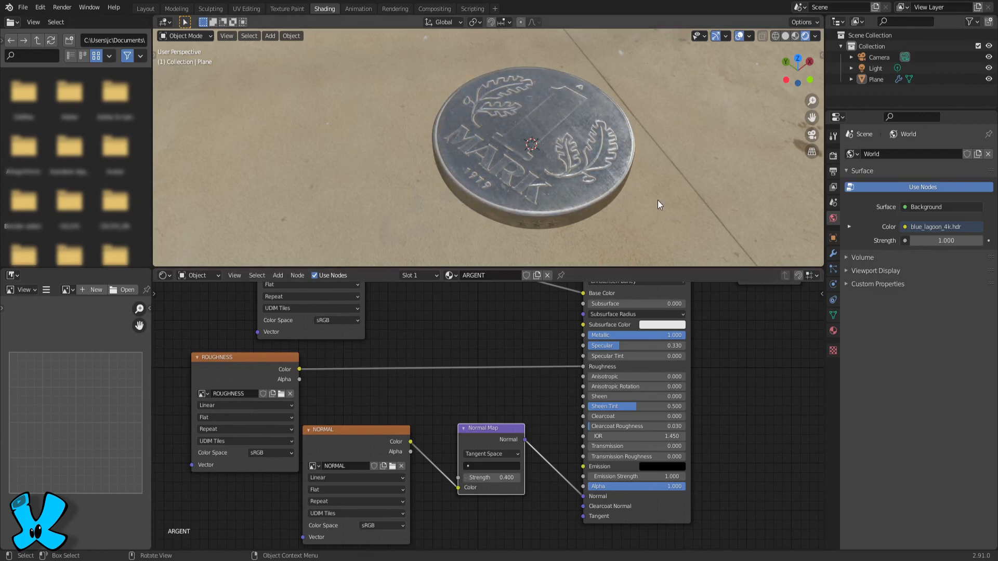
# - Check the coin's relief from another angle and set the Normal Map node's strength to 0.5
pyautogui.moveTo(653, 200); pyautogui.dragTo(708, 186, button='middle')
pyautogui.click(505, 479)
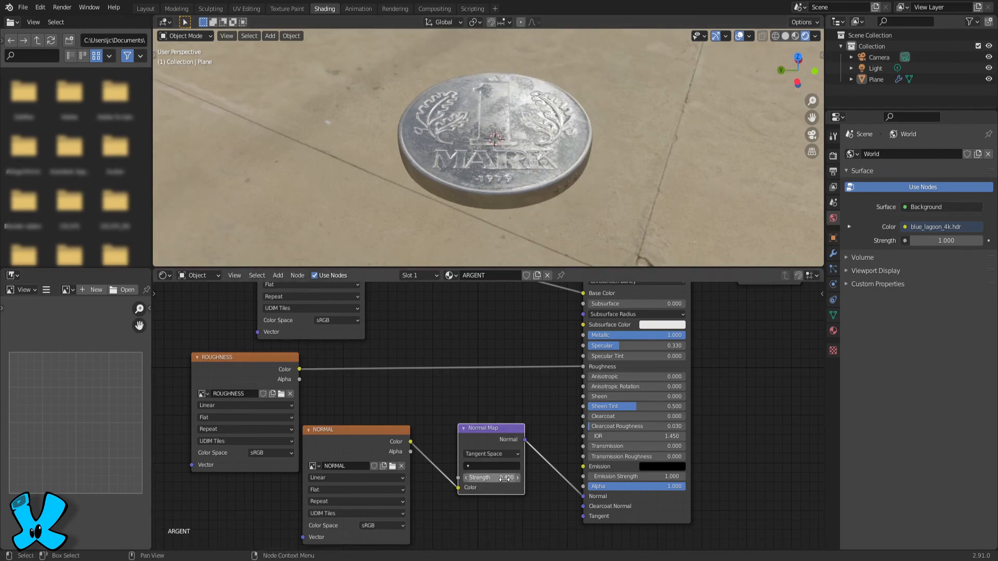
pyautogui.write('.5')
pyautogui.press('Return')
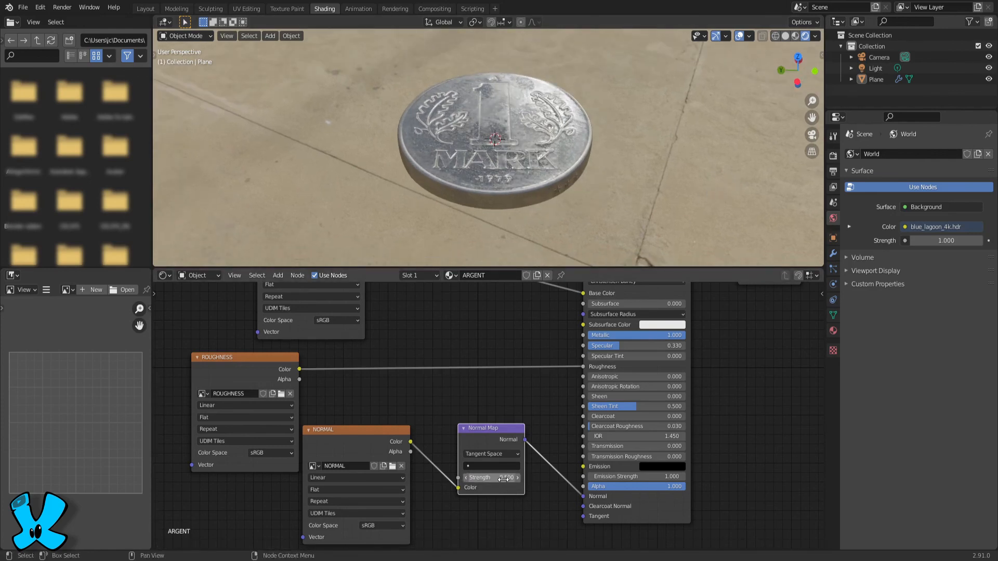
# - Examine the textured coin from several angles, ending in the Layout workspace's large viewport
pyautogui.moveTo(632, 204); pyautogui.dragTo(648, 221, button='middle')
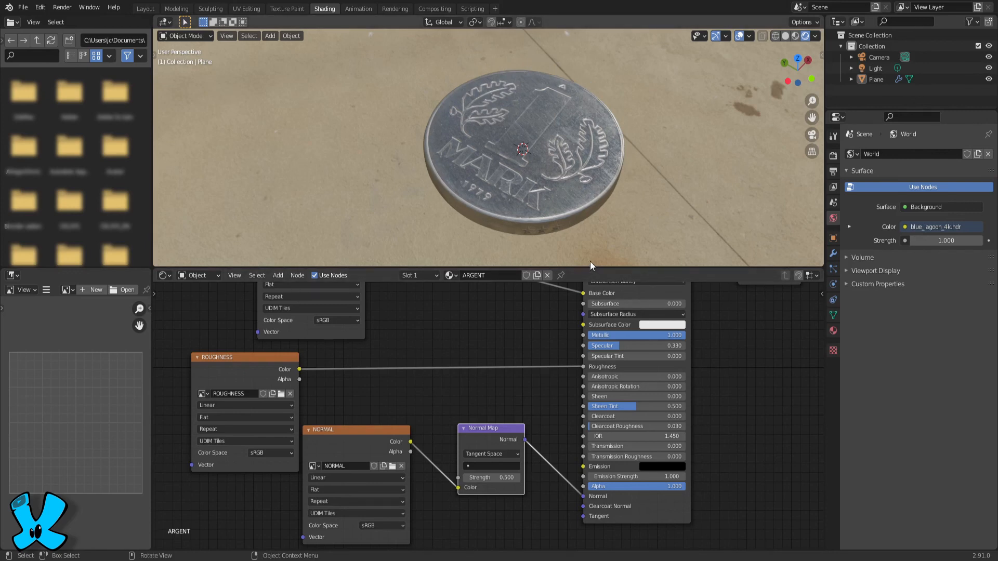
pyautogui.click(146, 9)
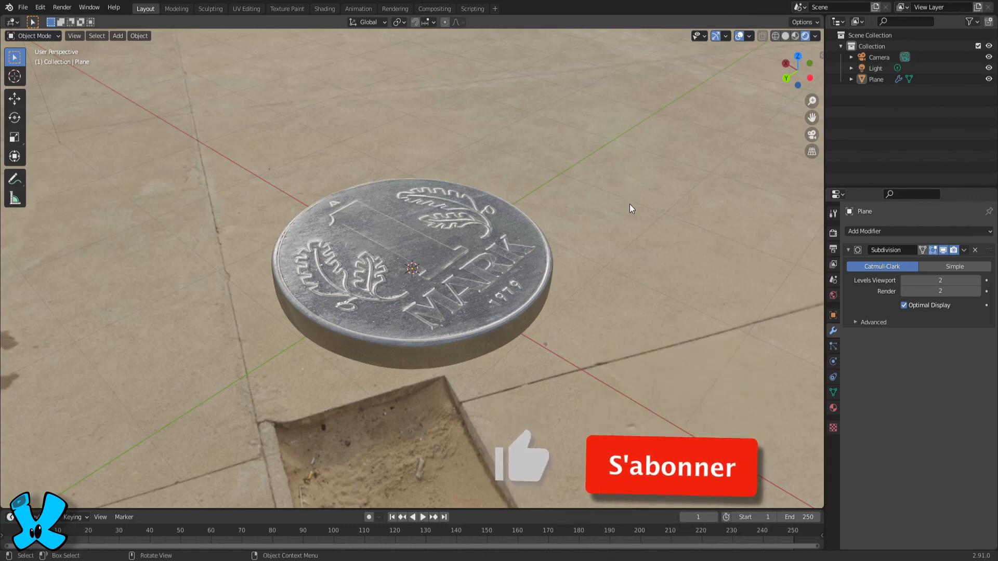
pyautogui.moveTo(599, 254)
pyautogui.mouseDown(button='middle')
pyautogui.moveTo(592, 276)
pyautogui.moveTo(584, 267)
pyautogui.moveTo(654, 206)
pyautogui.moveTo(672, 166)
pyautogui.moveTo(650, 111)
pyautogui.moveTo(534, 96)
pyautogui.moveTo(492, 131)
pyautogui.moveTo(451, 220)
pyautogui.moveTo(465, 244)
pyautogui.moveTo(485, 223)
pyautogui.moveTo(601, 255)
pyautogui.mouseUp(button='middle')
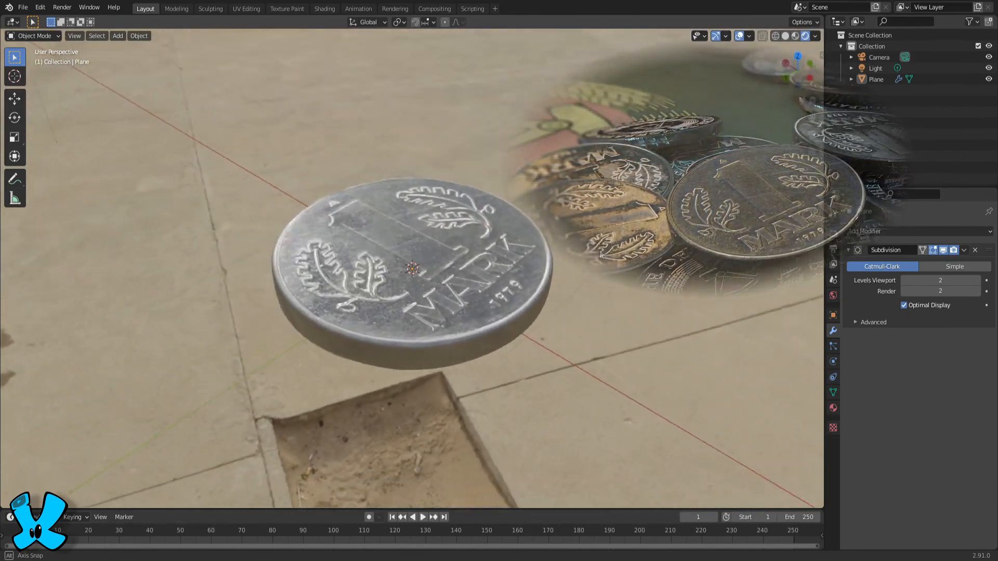